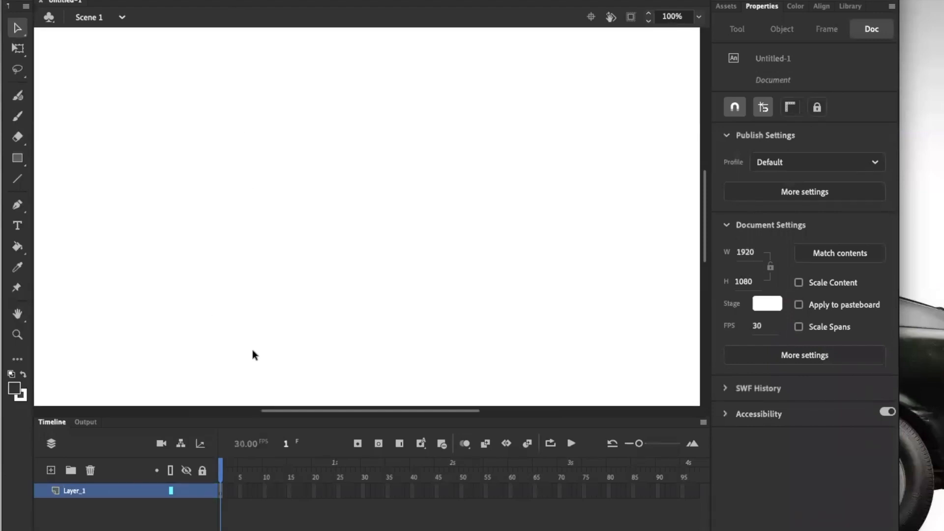
Draw a dark filled circle about 298 px wide on the left half of the stage with the Oval tool.
drag(295, 411, 291, 411)
click(700, 16)
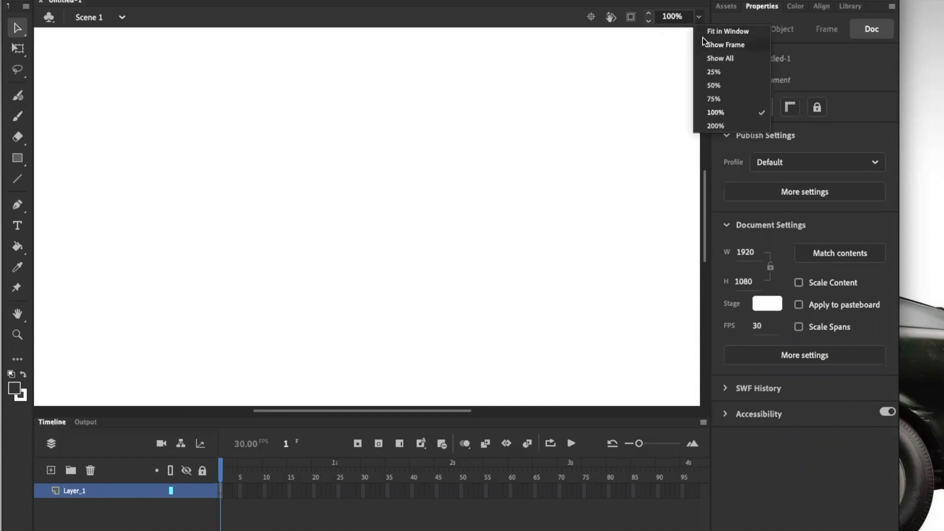
click(704, 33)
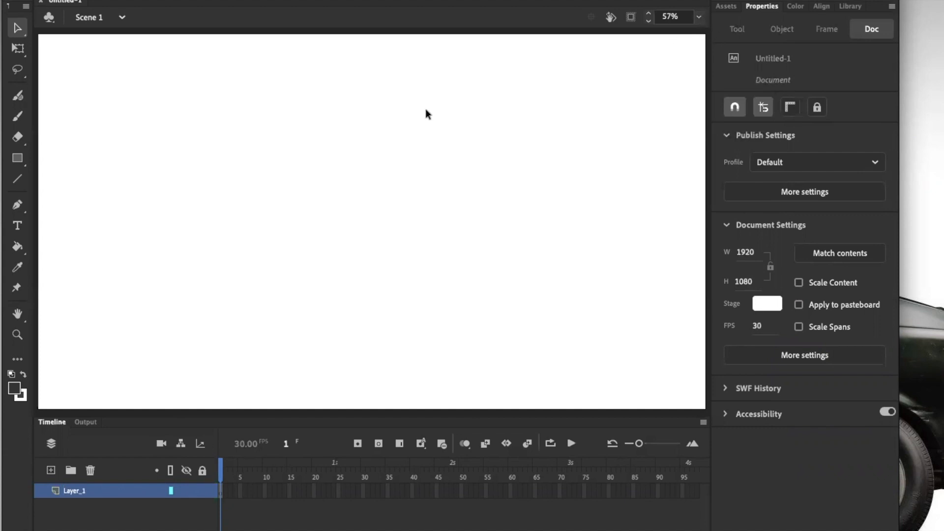
click(17, 161)
click(74, 196)
mouse_move(165, 157)
mouse_down()
mouse_move(297, 289)
mouse_move(267, 259)
mouse_up()
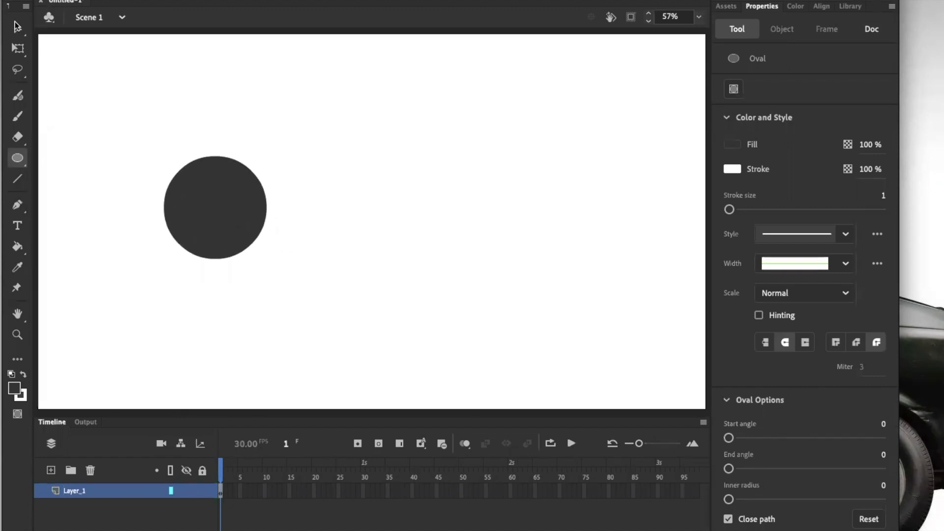
Convert the circle and its outline to a graphic symbol named Ball-1 with its registration point at the bottom centre.
click(17, 27)
drag(95, 116, 412, 338)
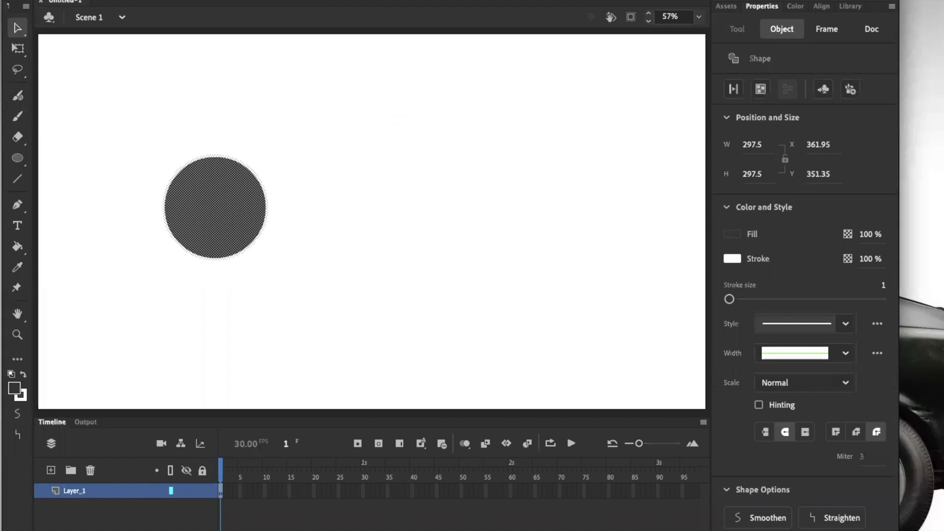
click(193, 1)
click(193, 0)
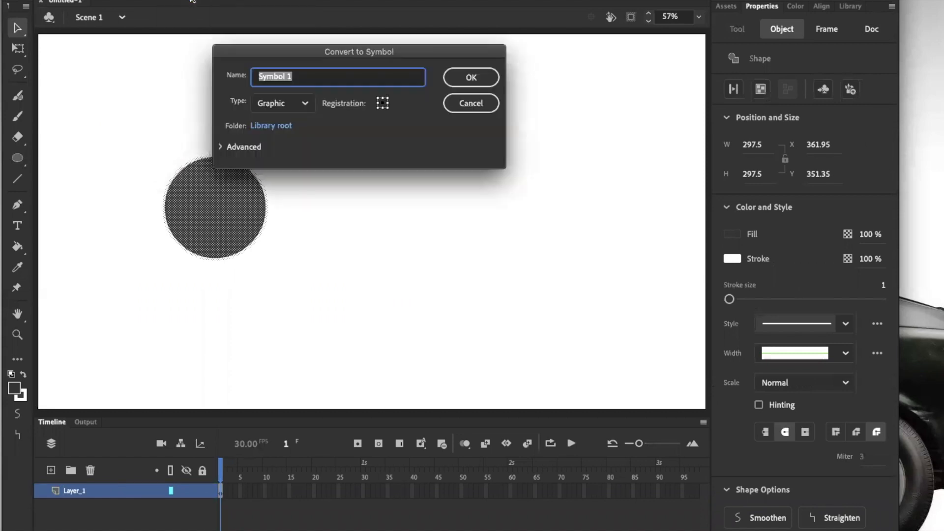
text(Ball-1)
click(383, 108)
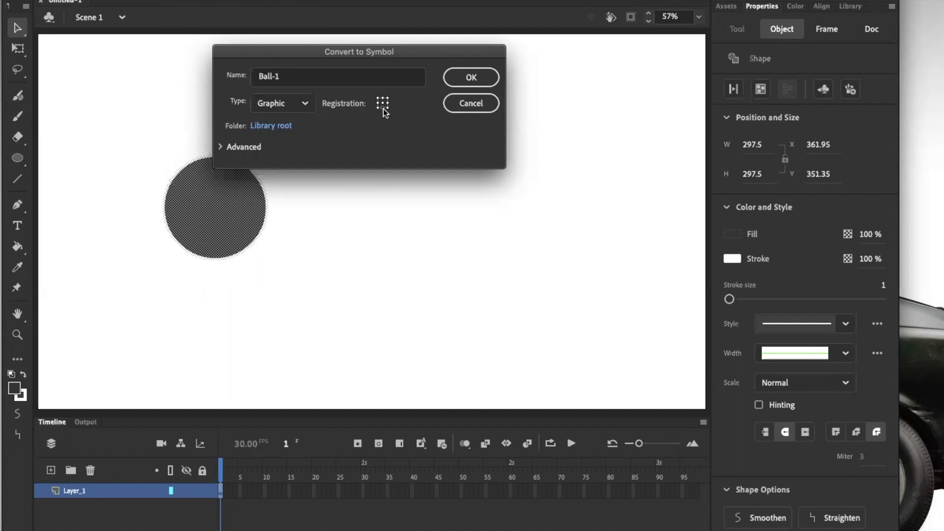
click(459, 84)
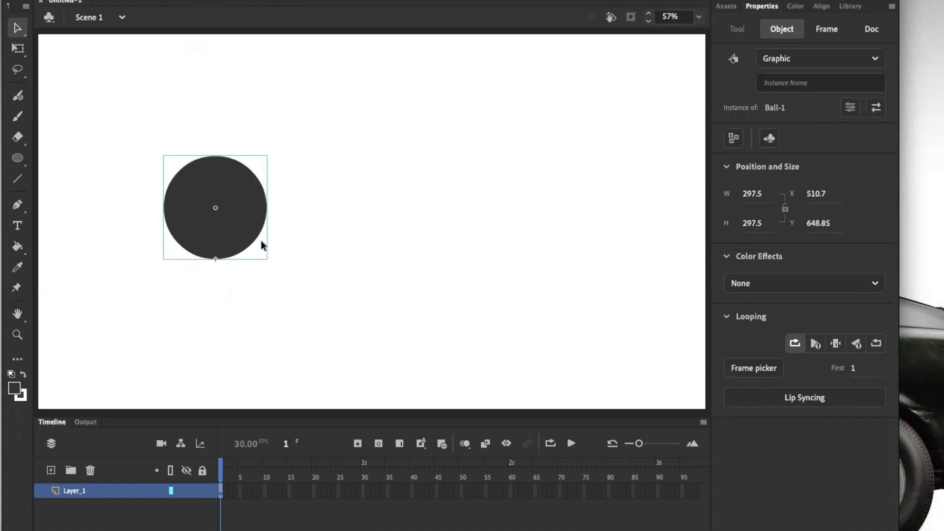
Move the ball off the stage past its left edge and scale it down uniformly to about 217.5 px wide.
click(699, 18)
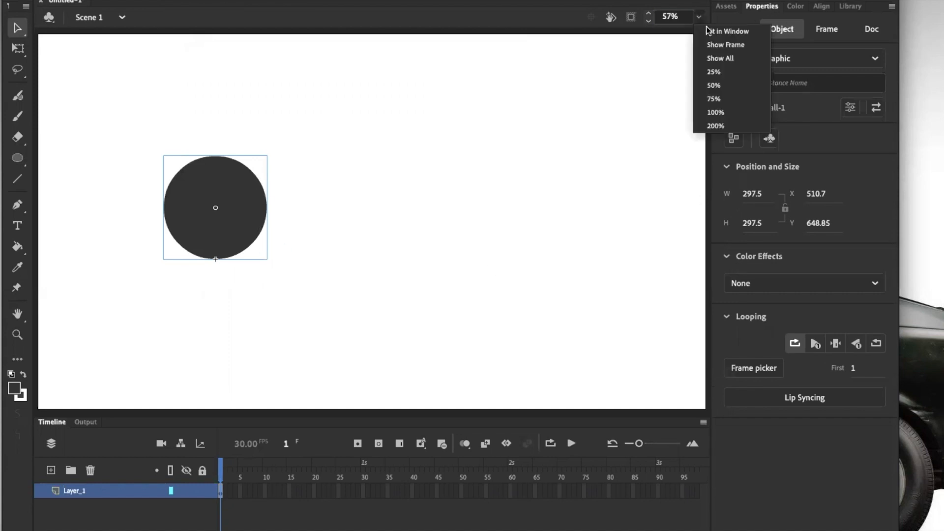
click(720, 72)
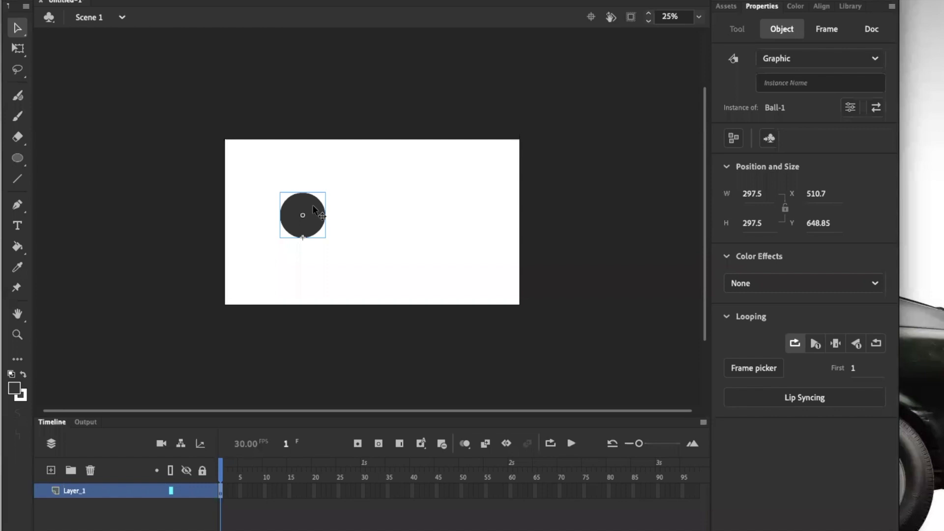
drag(313, 209, 195, 174)
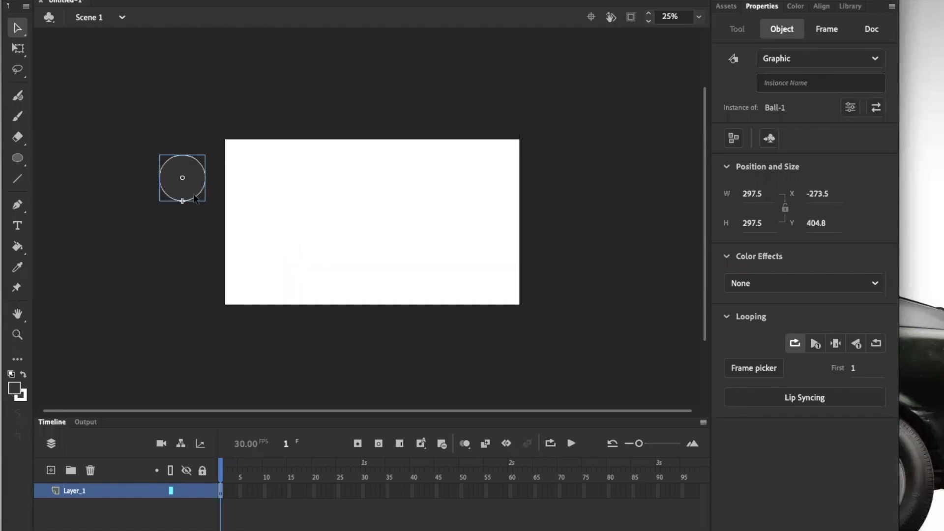
click(18, 48)
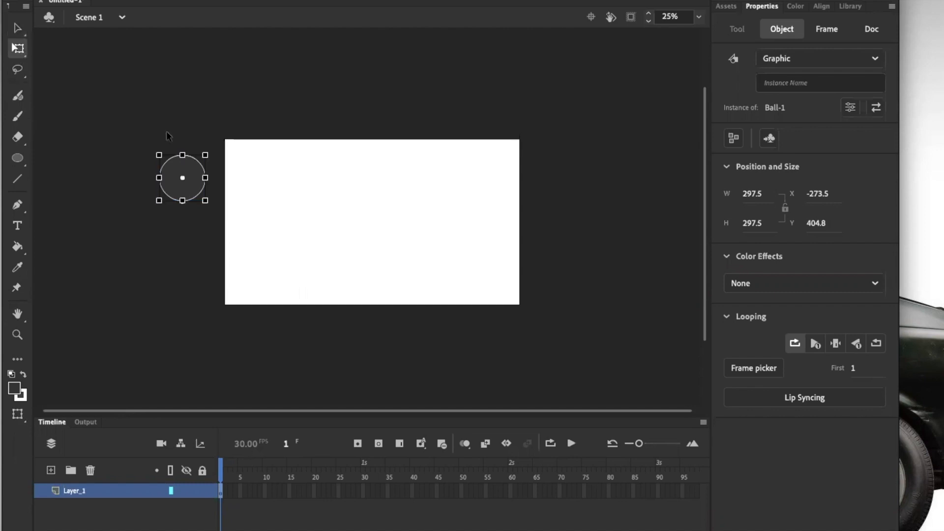
drag(204, 154, 199, 160)
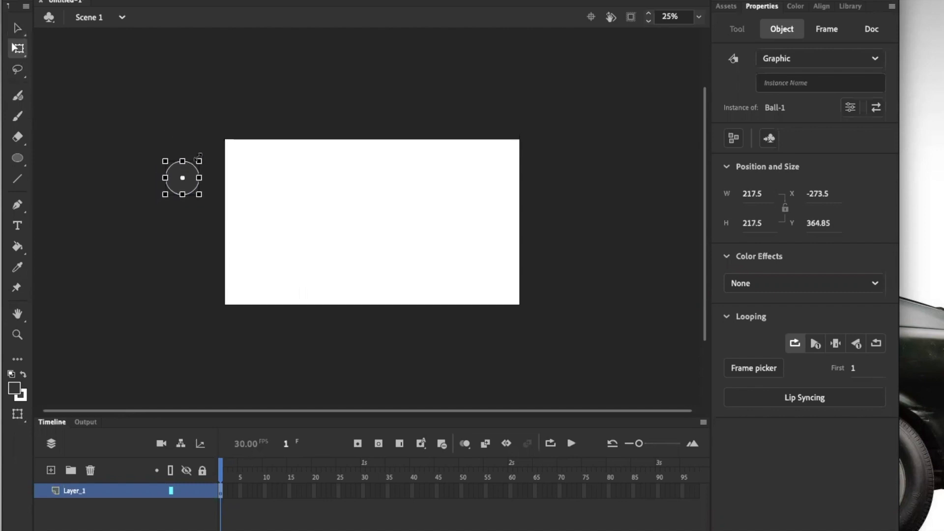
key(v)
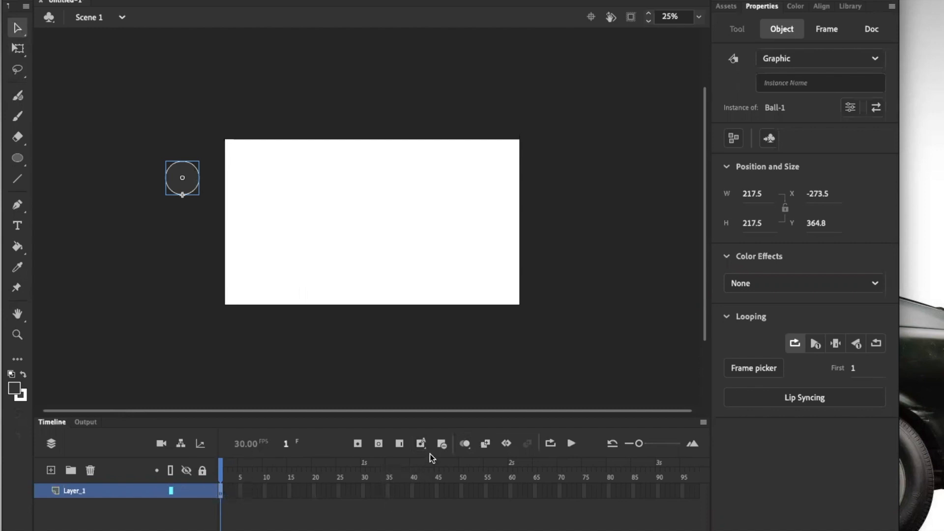
Create a motion tween for the ball on Layer_1 and extend its span to frame 90.
click(506, 445)
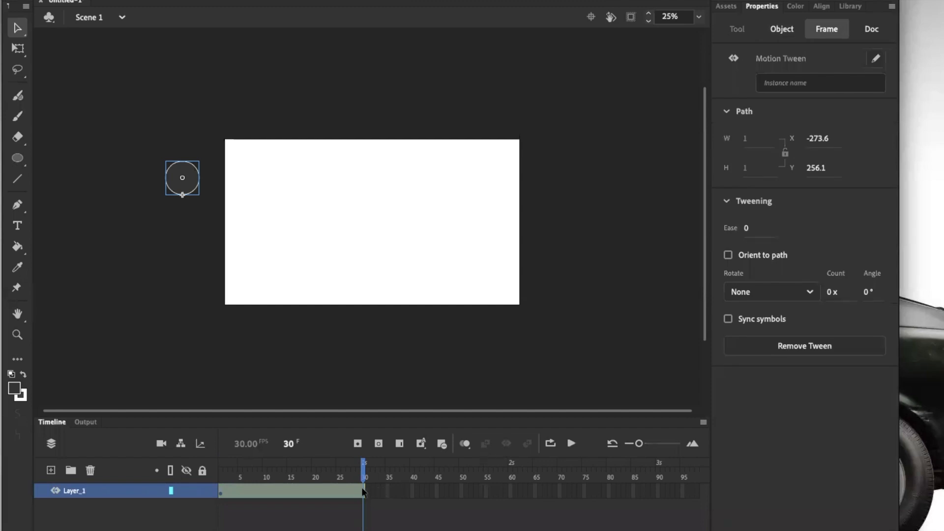
click(300, 463)
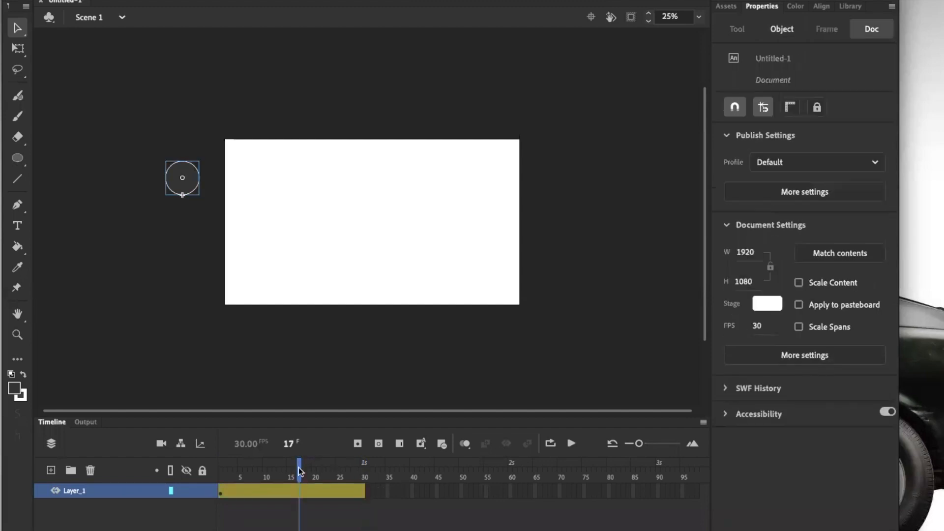
drag(363, 490, 661, 514)
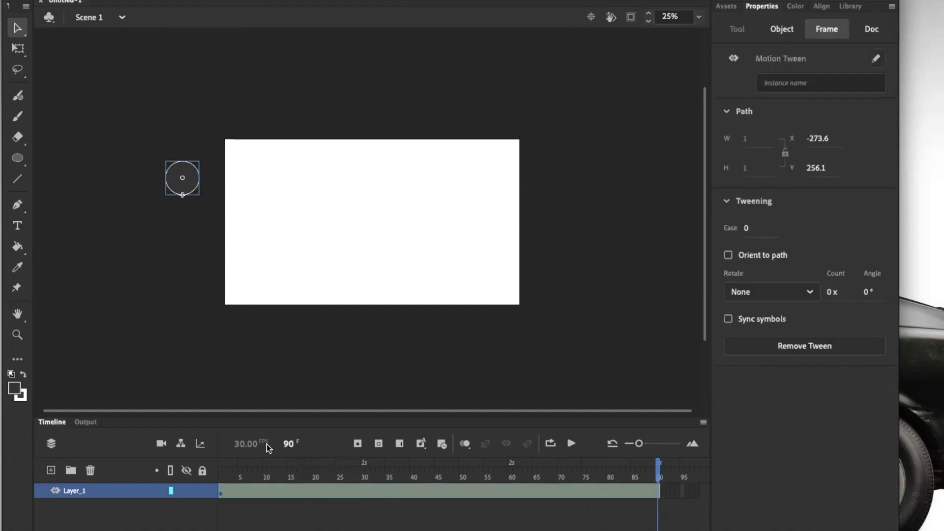
At frame 20, place the ball on the stage's bottom edge at about X 343, Y 1080.
drag(659, 469, 220, 469)
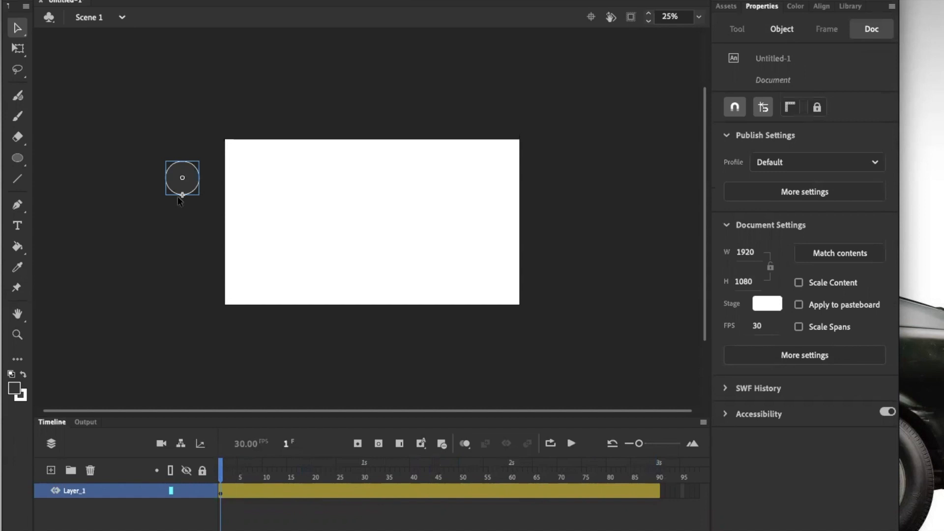
click(316, 466)
click(314, 469)
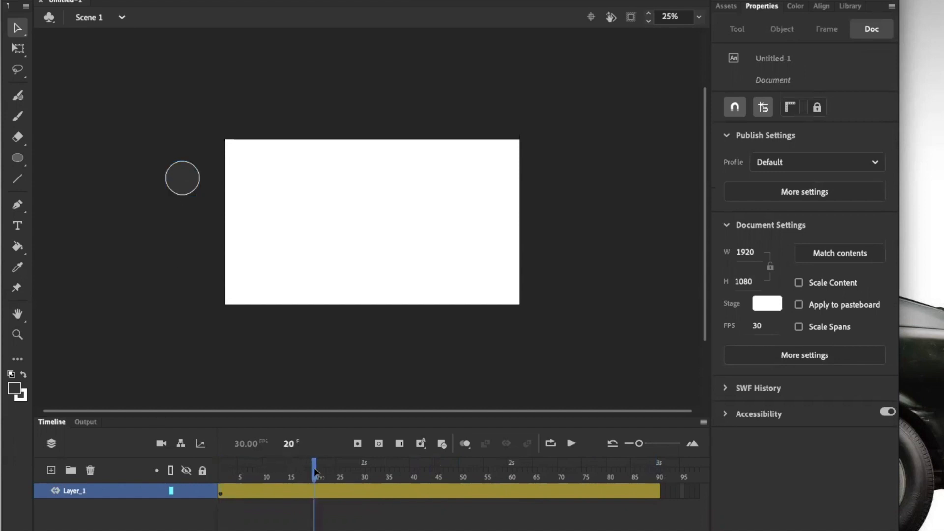
drag(174, 174, 269, 285)
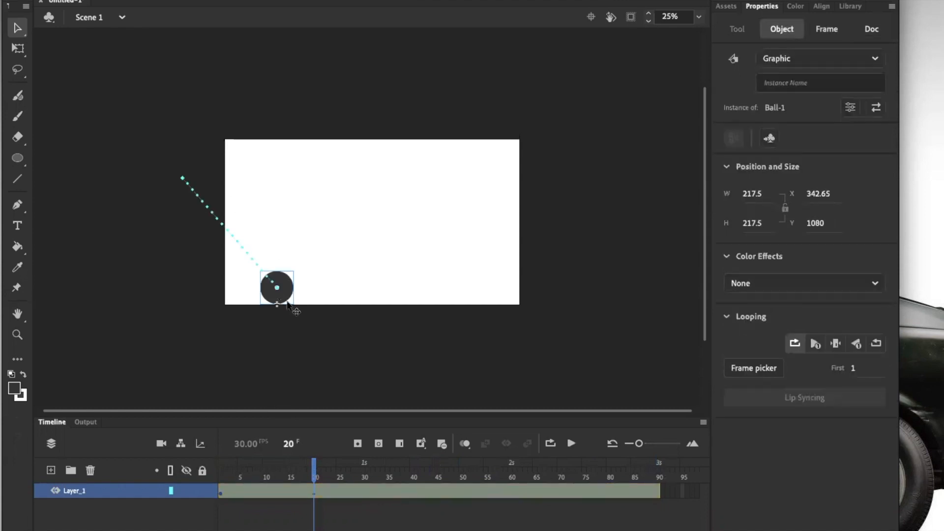
Raise the ball to about mid-stage at frame 30 and land it on the bottom edge at about X 1067 at frame 40.
drag(314, 473, 361, 479)
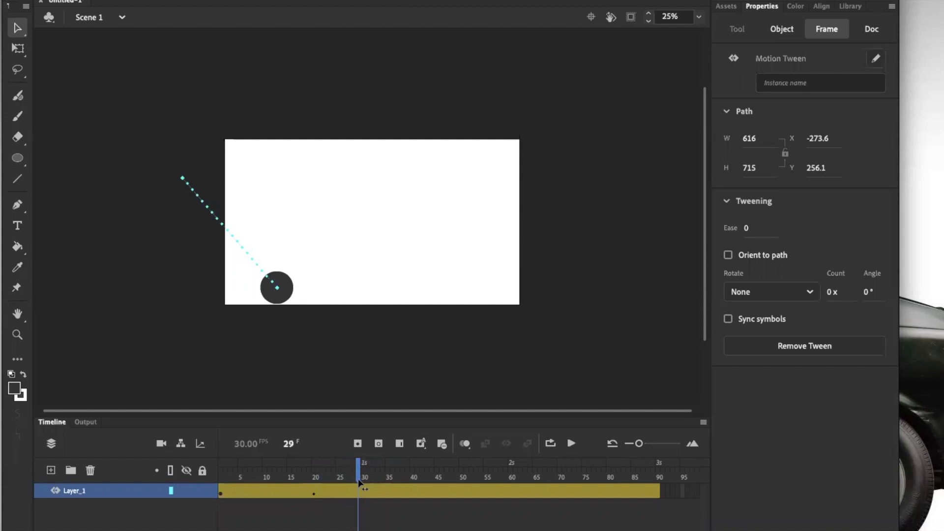
click(286, 276)
drag(283, 281, 345, 203)
drag(363, 469, 413, 475)
drag(339, 213, 358, 264)
drag(344, 197, 393, 278)
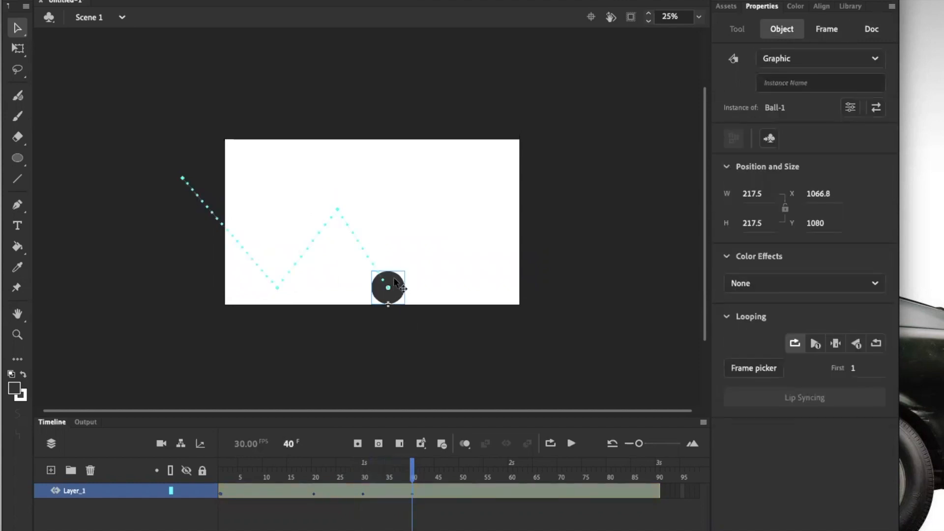
Place the ball at about X 1227, Y 808 at frame 50 and at about X 1439, Y 1080 at frame 60.
drag(412, 466, 465, 471)
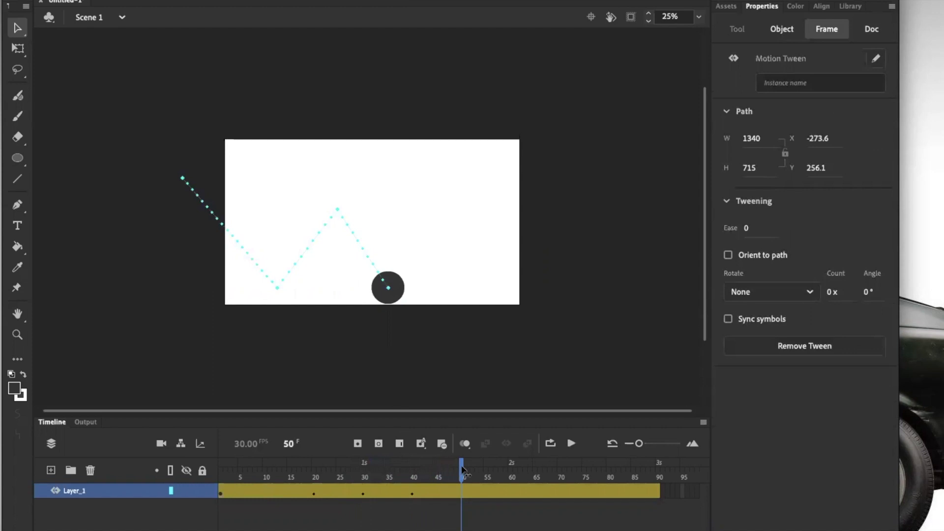
drag(405, 295, 432, 255)
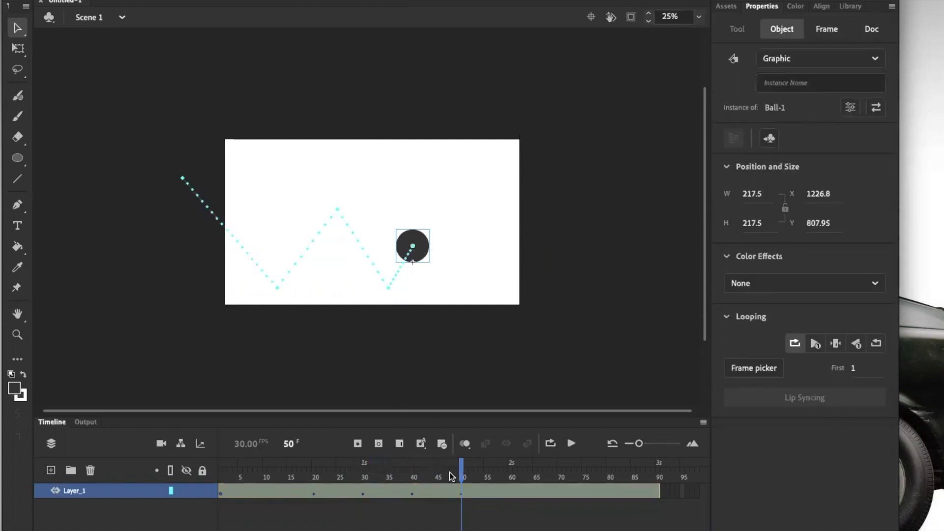
drag(463, 471, 510, 471)
drag(424, 253, 457, 294)
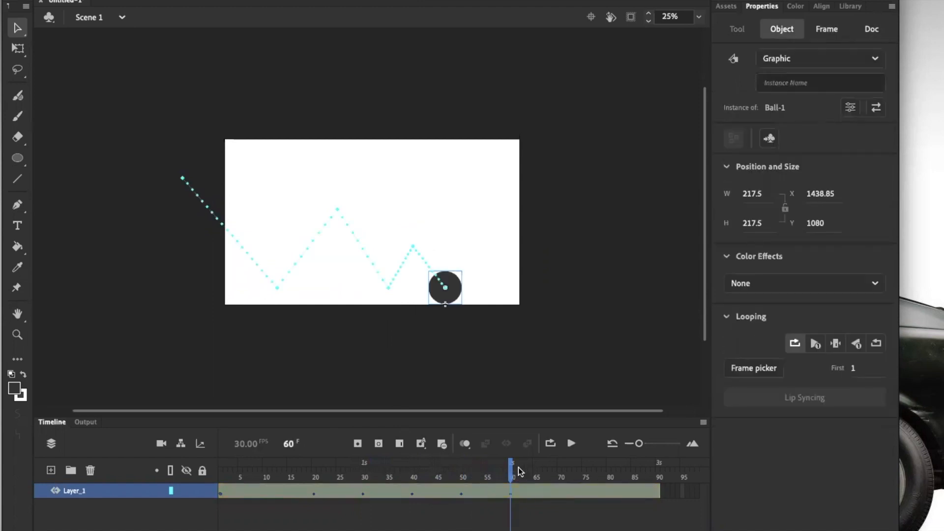
At frame 70, raise the ball into a low third bounce at about X 1647, Y 924.
click(531, 472)
drag(532, 472, 561, 472)
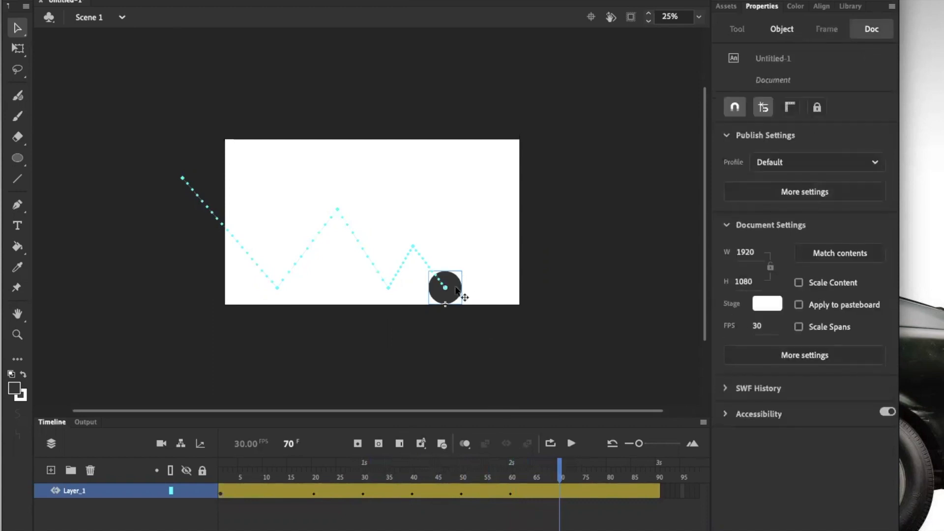
drag(457, 291, 488, 262)
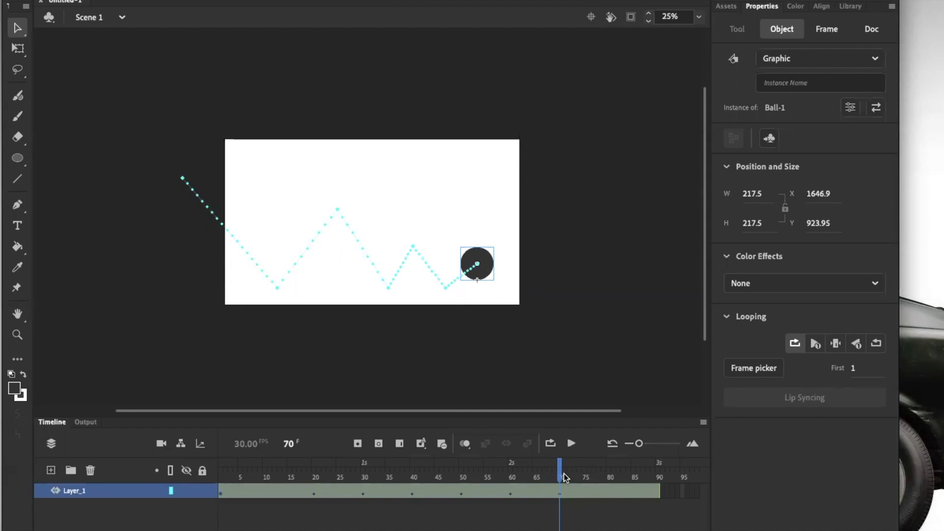
Lower the ball near the stage's bottom edge at frame 74 and move it off the right side to about X 2151, Y 976 at frame 82.
click(570, 475)
drag(572, 475, 580, 475)
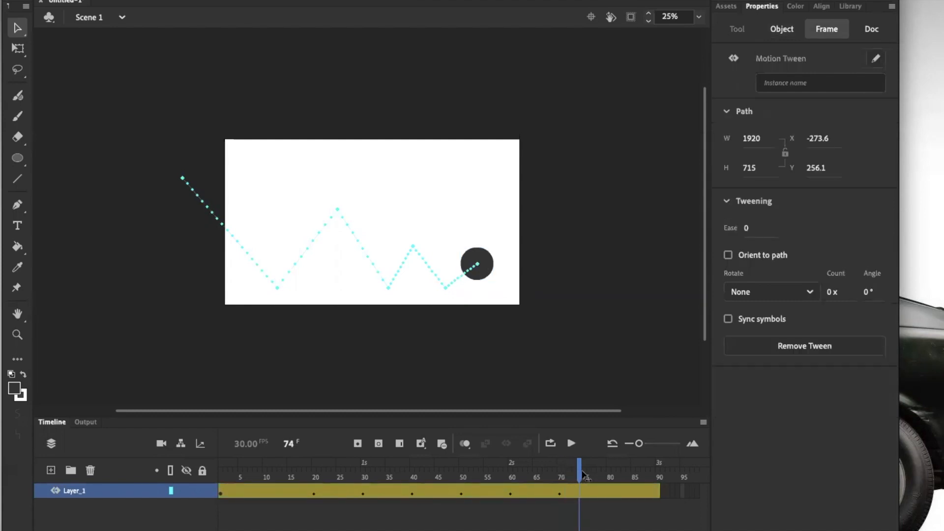
click(500, 273)
drag(490, 268, 504, 290)
drag(582, 477, 619, 477)
drag(497, 278, 559, 266)
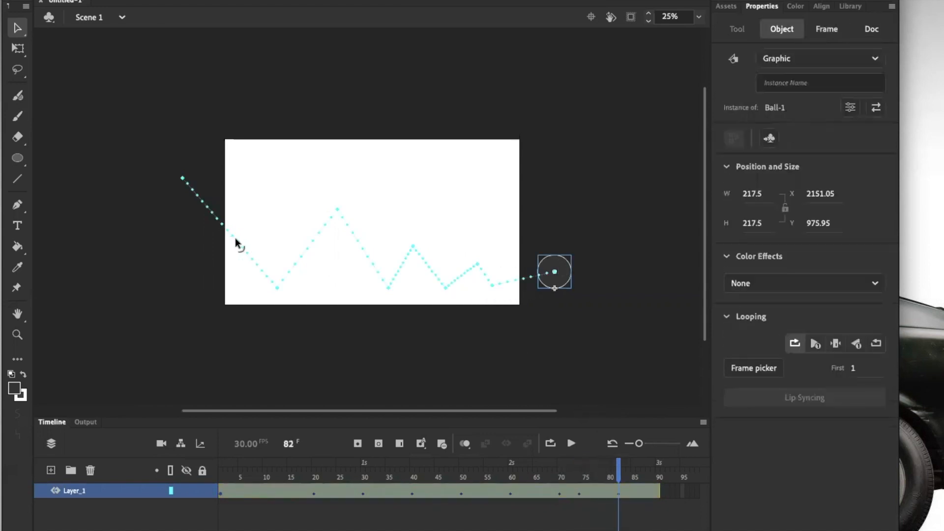
Bend the motion path's first descent and the rise after it into outward arcs.
drag(619, 478, 588, 476)
drag(321, 481, 562, 503)
click(412, 483)
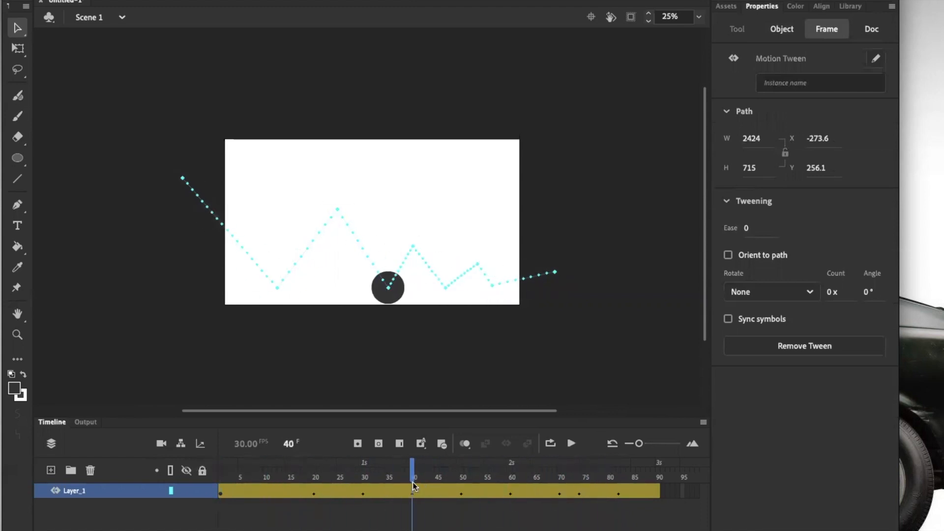
click(251, 246)
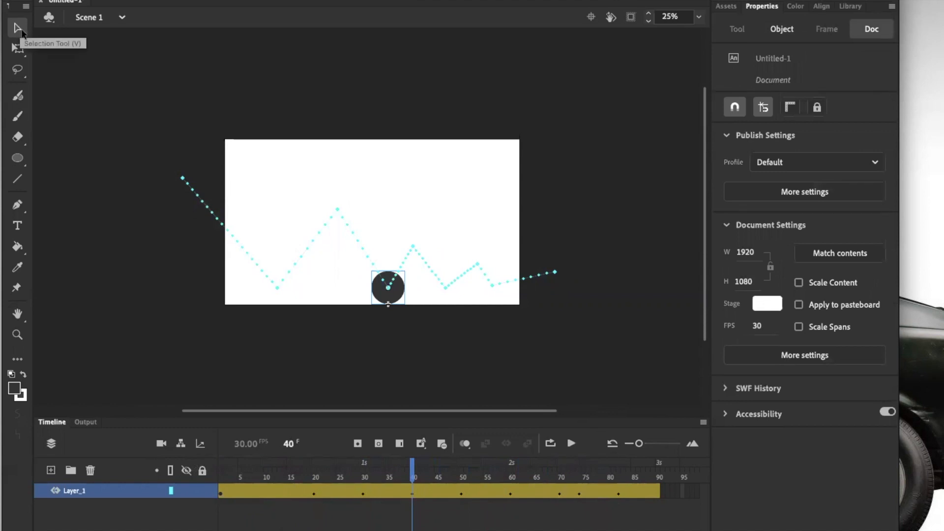
drag(231, 237, 255, 217)
drag(308, 244, 291, 232)
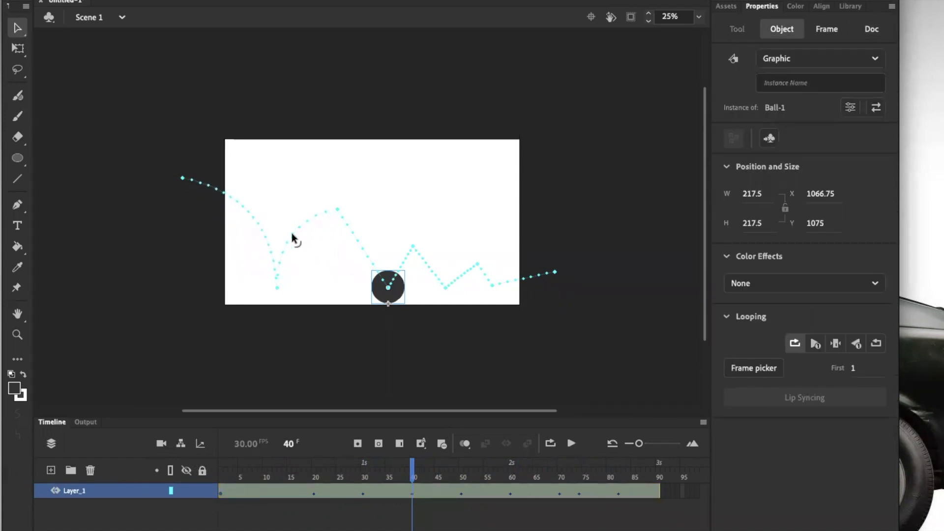
Curve the path segments leading into and out of the ball's second landing at frame 40.
click(699, 17)
click(714, 86)
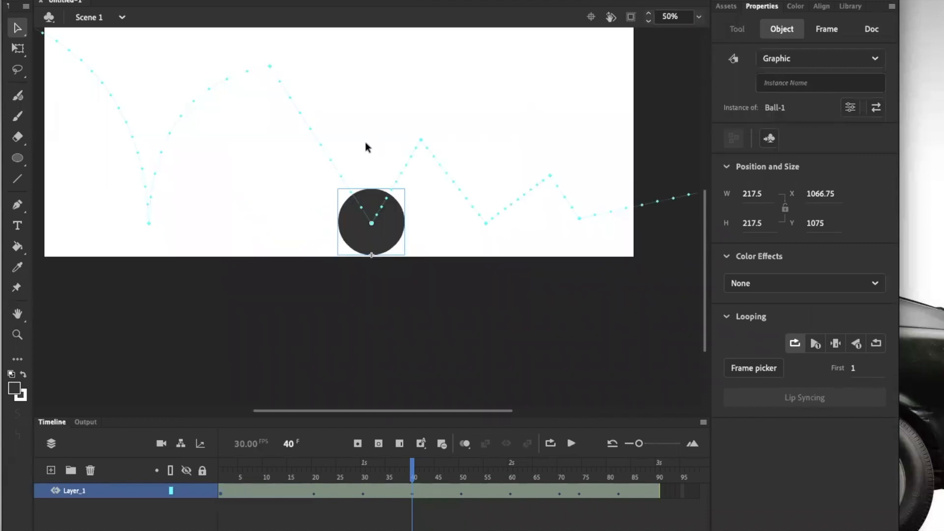
drag(447, 167, 463, 282)
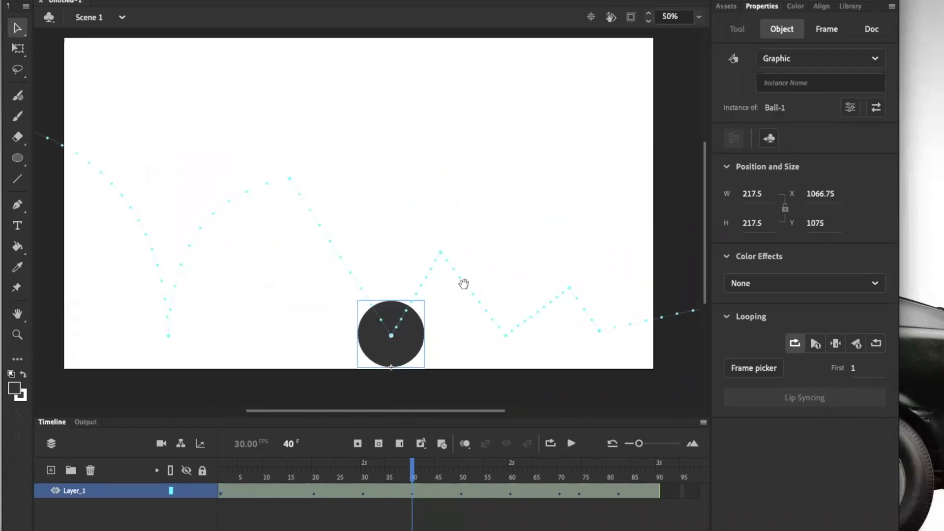
drag(333, 242, 379, 240)
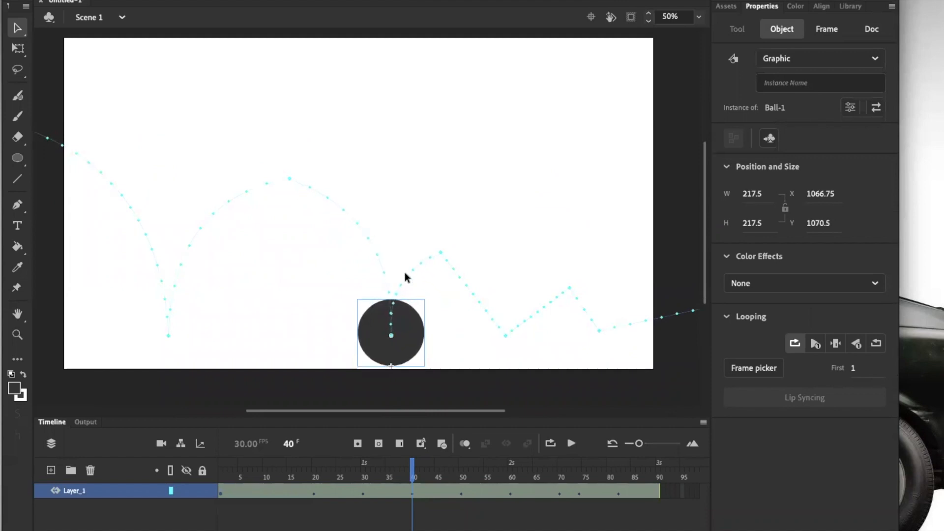
Curve the descent to the third landing and both sides of the low bounce after it.
drag(473, 295, 491, 276)
drag(548, 310, 531, 293)
mouse_move(580, 313)
mouse_down()
mouse_move(604, 301)
mouse_move(593, 303)
mouse_up()
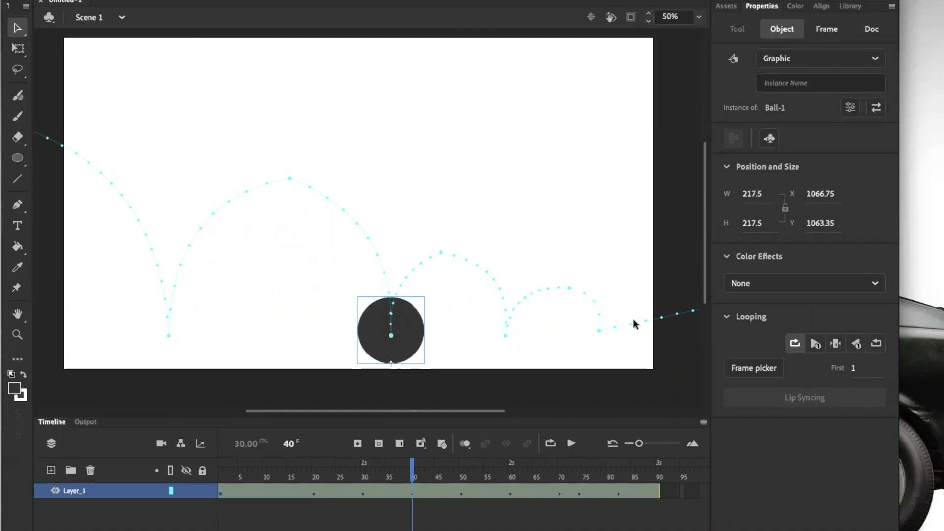
Arch the motion path's final segment upward where it leaves the stage and return to frame 1.
drag(639, 323, 639, 277)
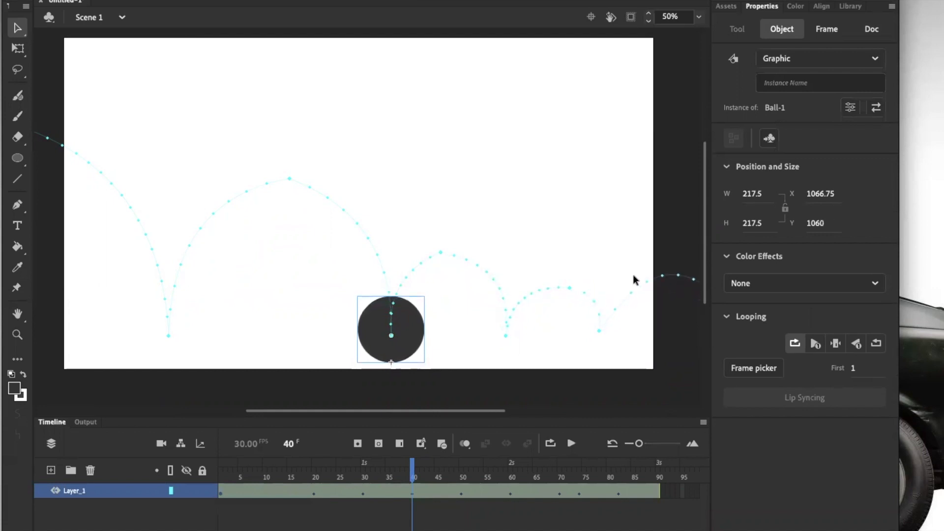
drag(413, 465, 264, 448)
drag(569, 488, 129, 448)
click(127, 446)
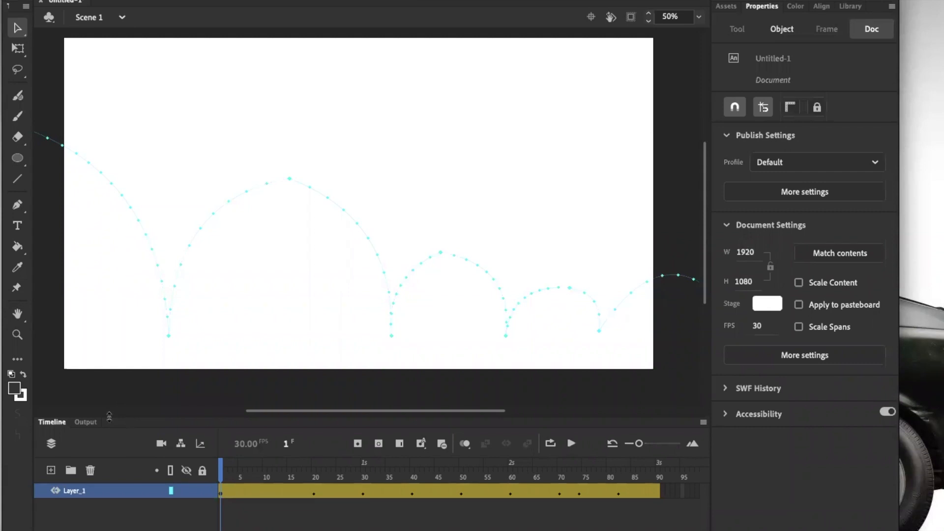
click(76, 1)
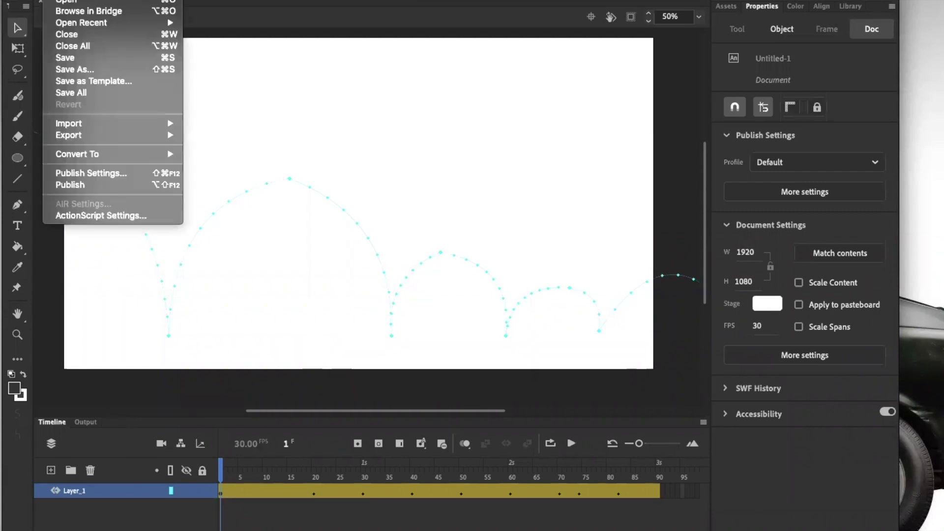
mouse_move(125, 125)
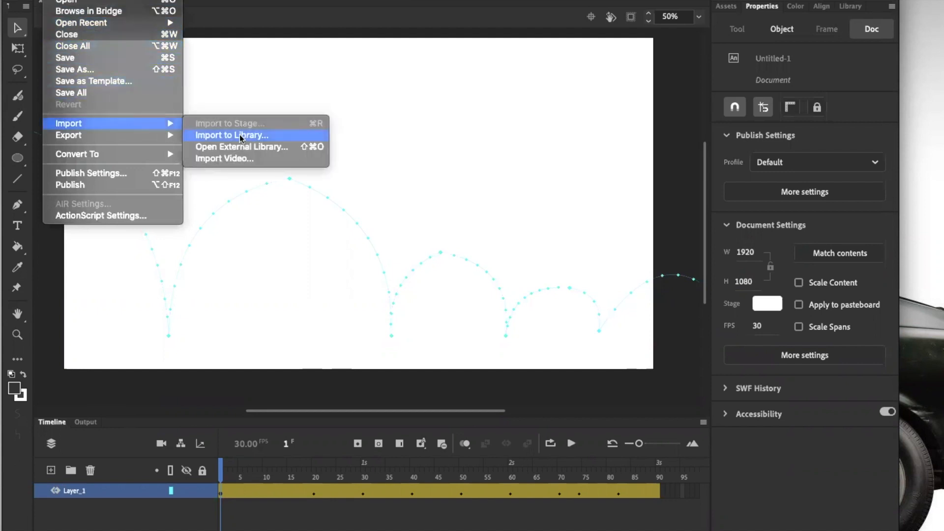
click(677, 1)
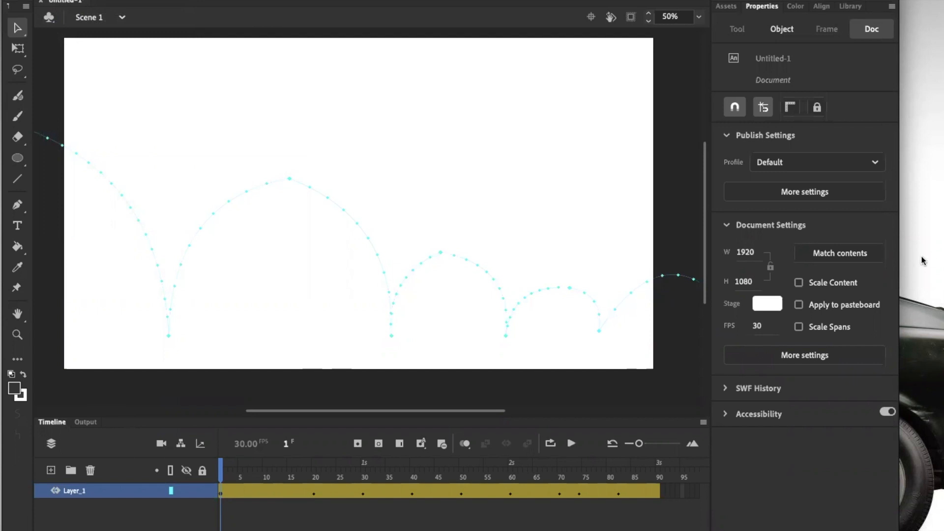
Add the bensound-jazzcomedy.mp3, cavedrapesrock and comedy-spring sound files to the library, dismissing the iTunes Store sign-in.
click(851, 7)
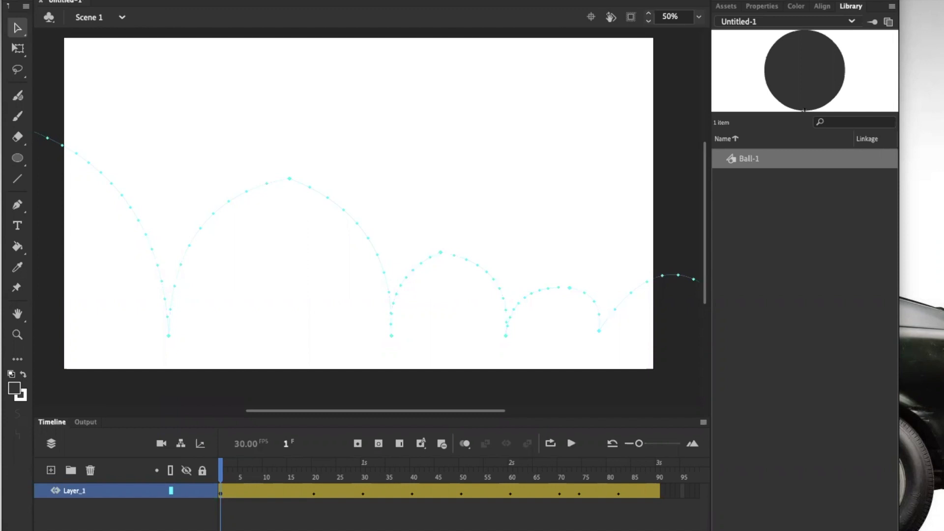
drag(939, 192, 774, 232)
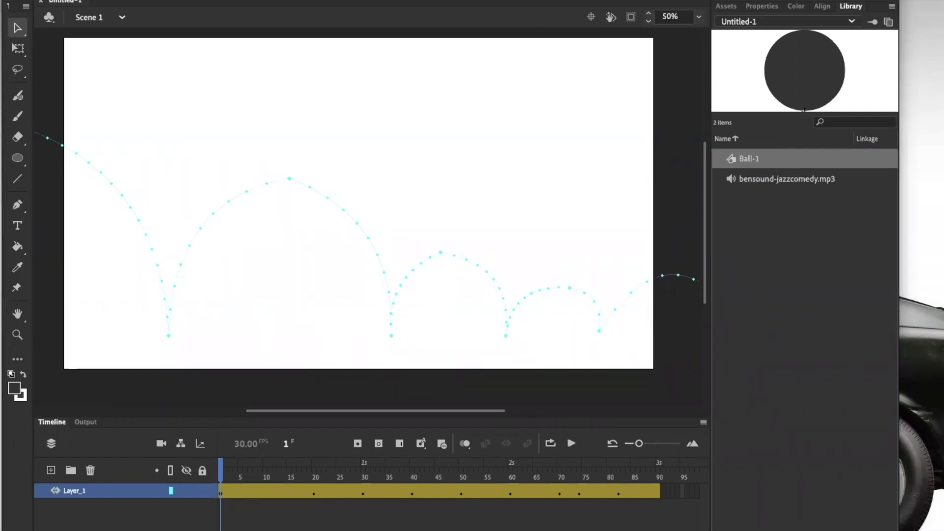
drag(937, 246, 784, 214)
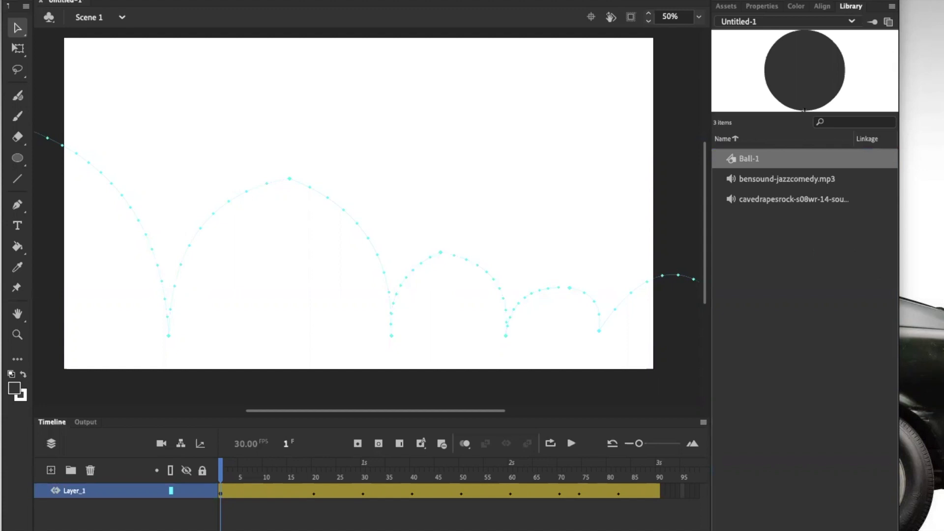
drag(924, 236, 789, 233)
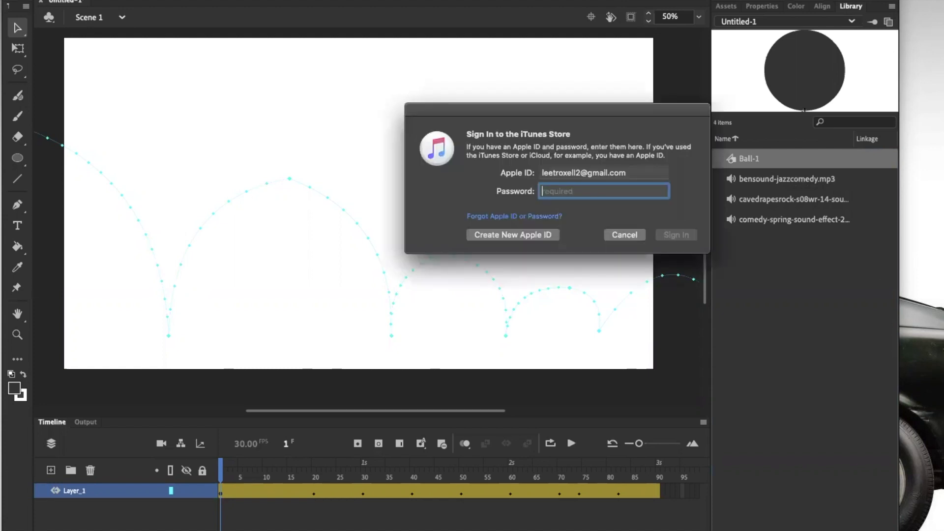
click(625, 235)
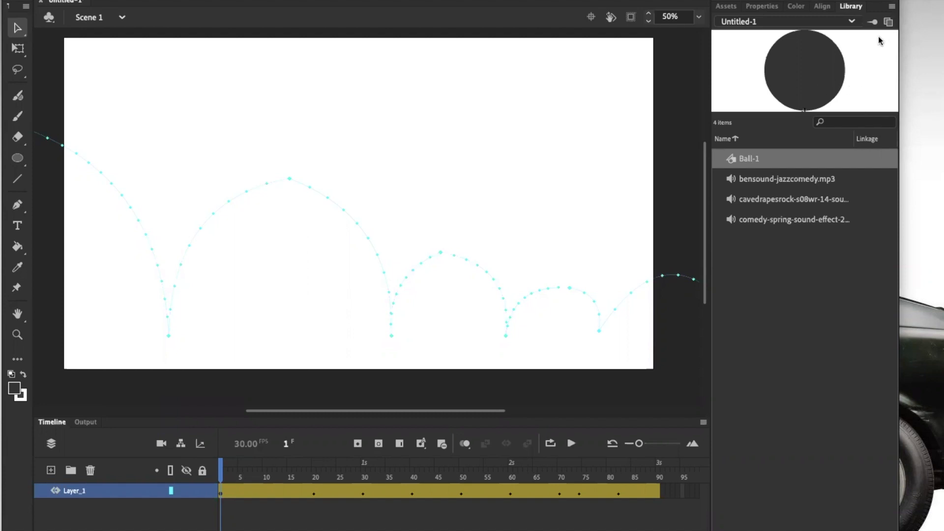
Preview the jazzcomedy music, cavedrapesrock sound and comedy-spring effect in the library.
click(786, 180)
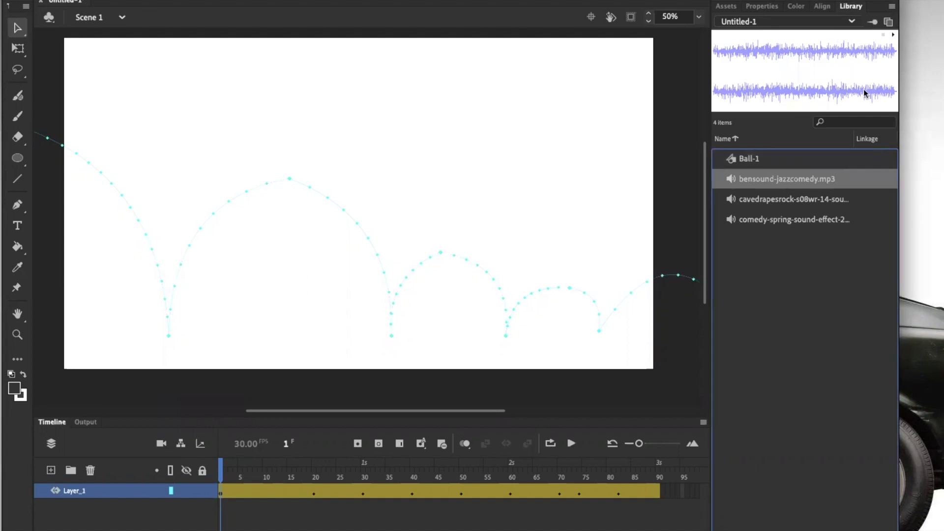
click(893, 35)
click(882, 35)
click(777, 202)
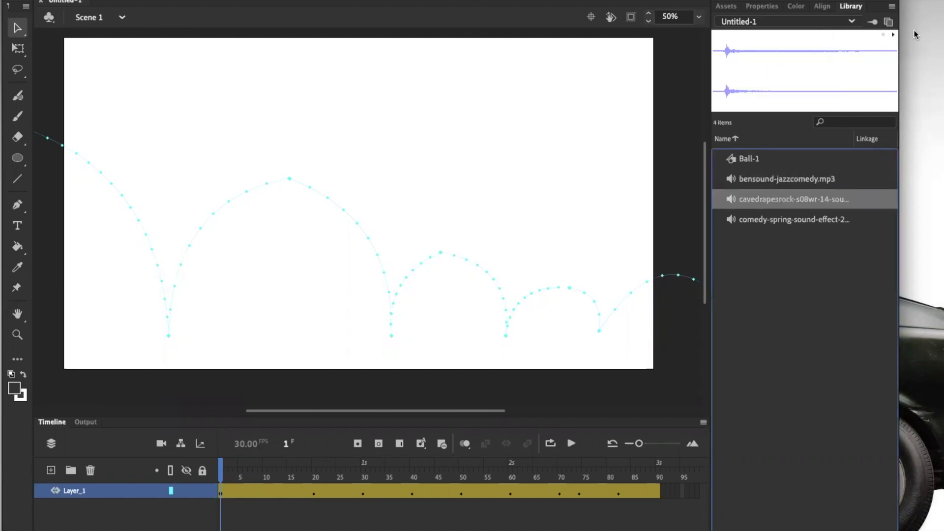
click(893, 36)
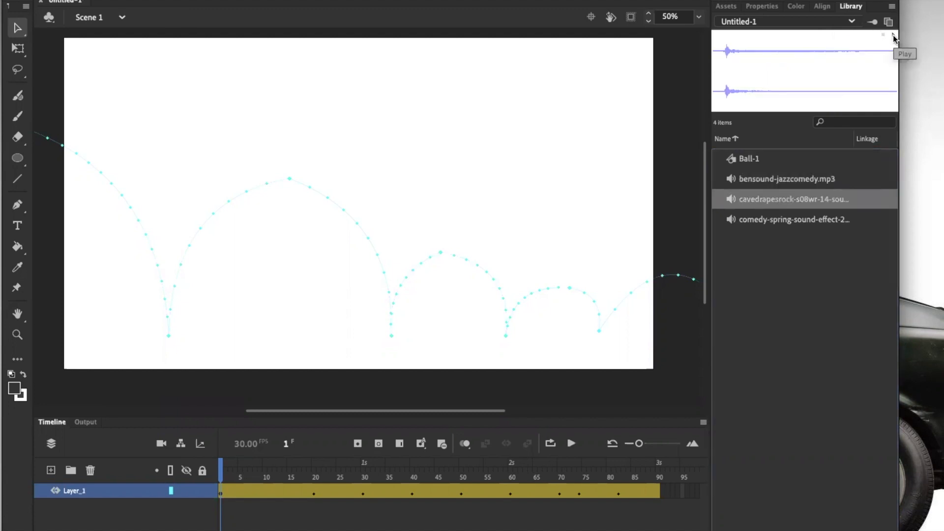
click(894, 37)
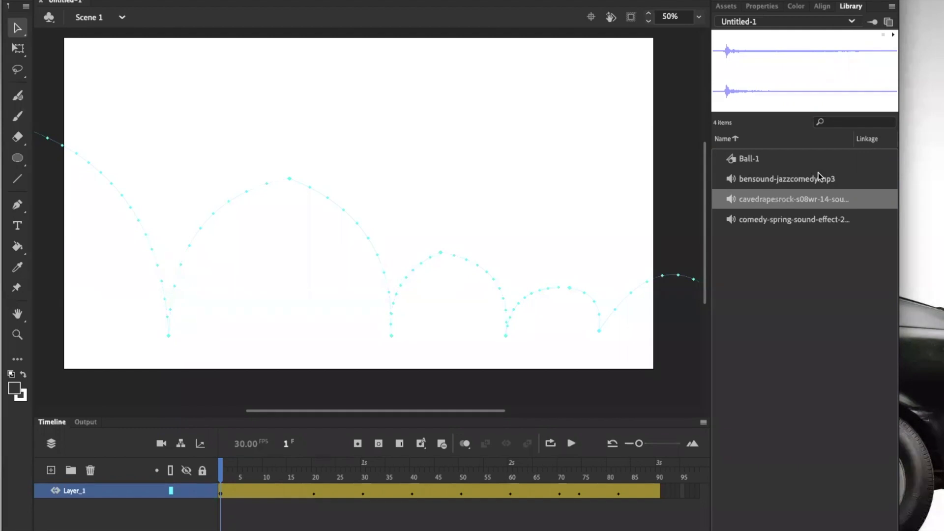
click(814, 222)
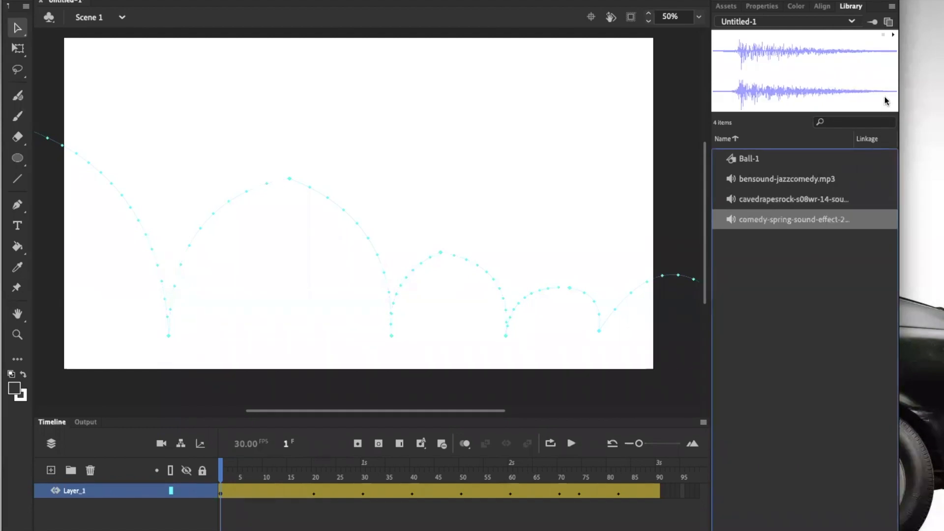
click(893, 38)
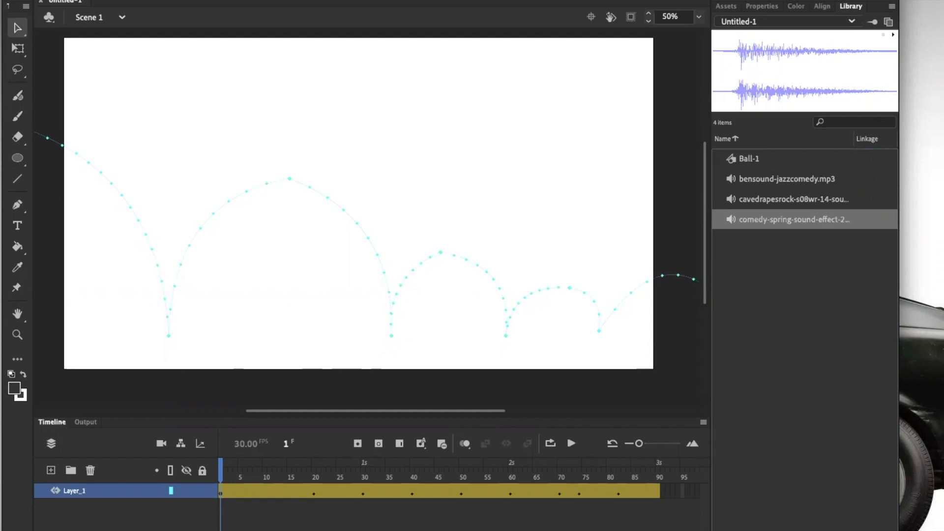
Add a new layer above the ball layer with the playhead at the first landing, frame 20.
scroll(270, 501, right, 5)
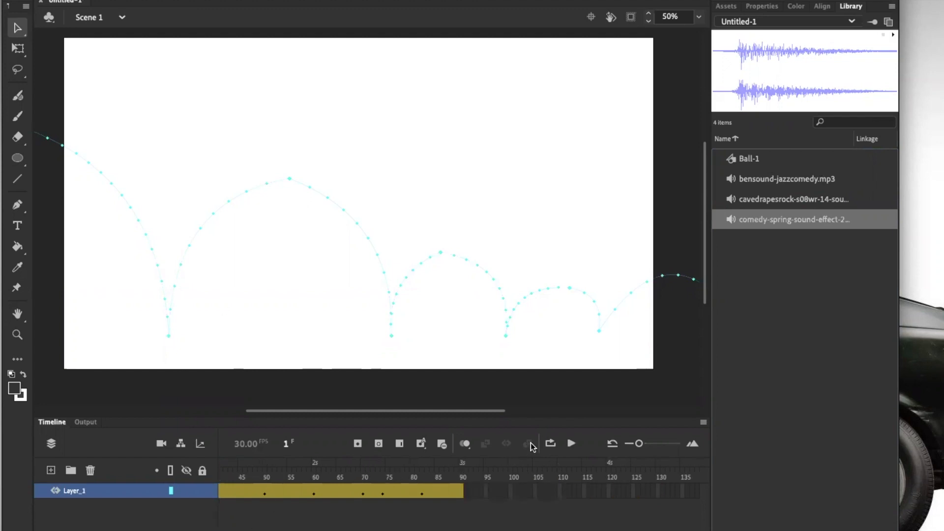
drag(360, 465, 192, 459)
drag(256, 463, 313, 470)
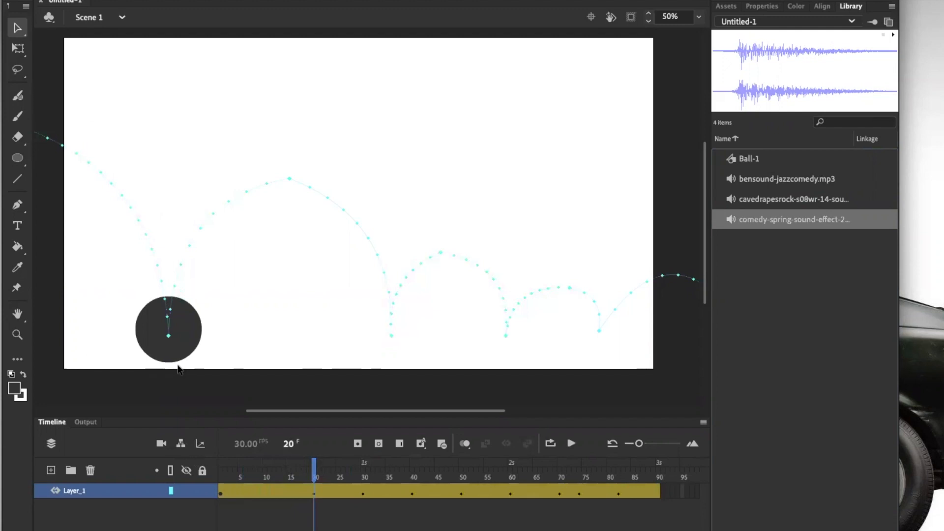
click(51, 471)
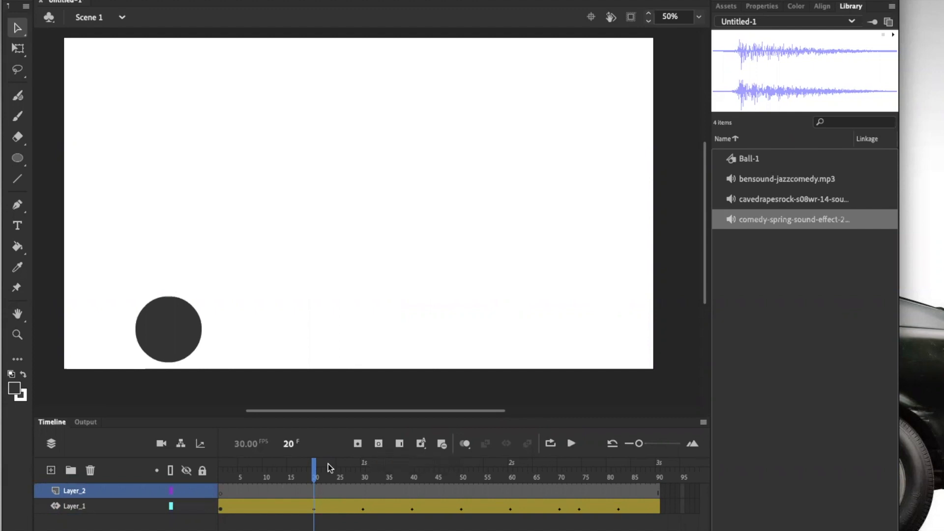
Place the comedy-spring sound in a blank keyframe at frame 20 of the new layer and play the animation from frame 1.
mouse_move(313, 467)
mouse_down()
mouse_move(294, 466)
mouse_move(315, 469)
mouse_up()
click(381, 445)
drag(730, 219, 311, 240)
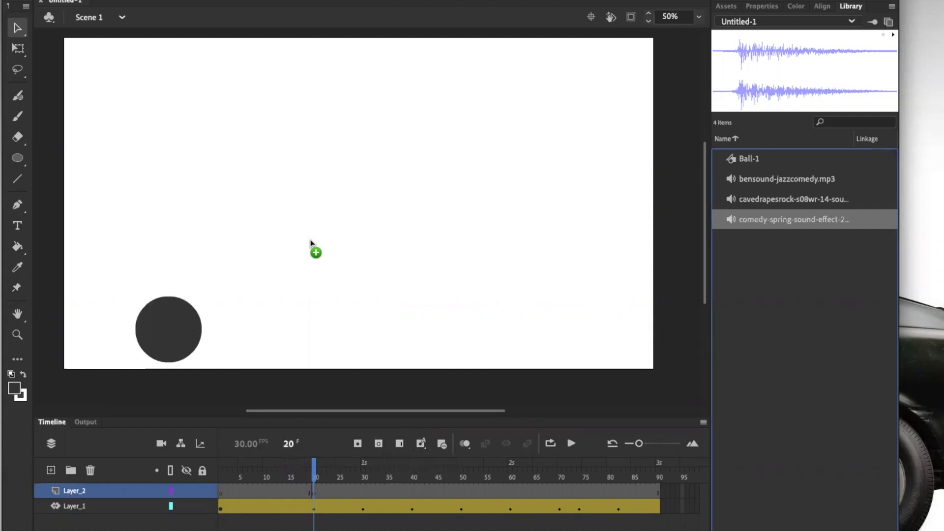
drag(311, 242, 312, 242)
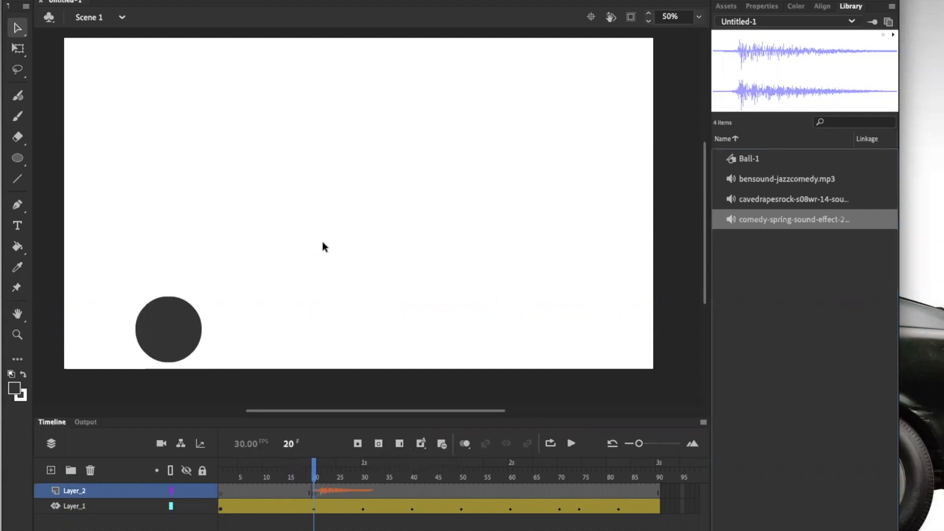
drag(313, 472, 220, 475)
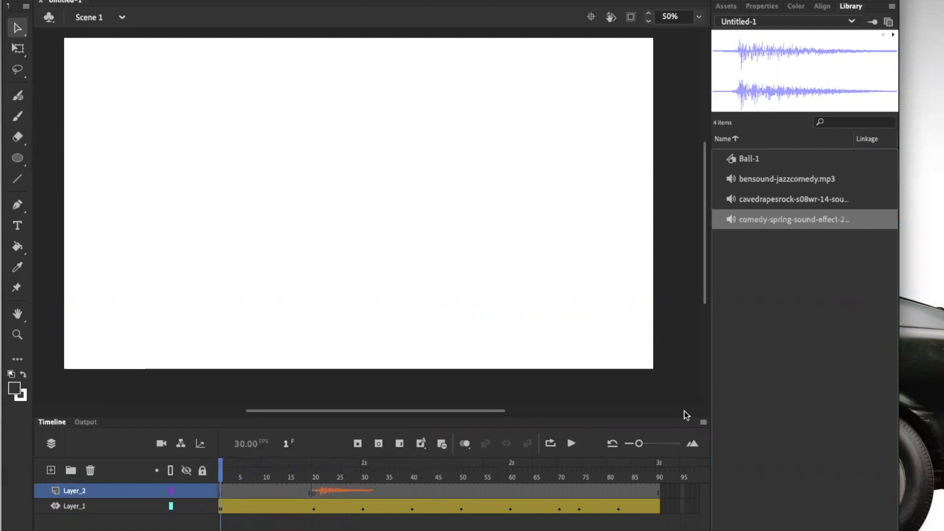
click(571, 442)
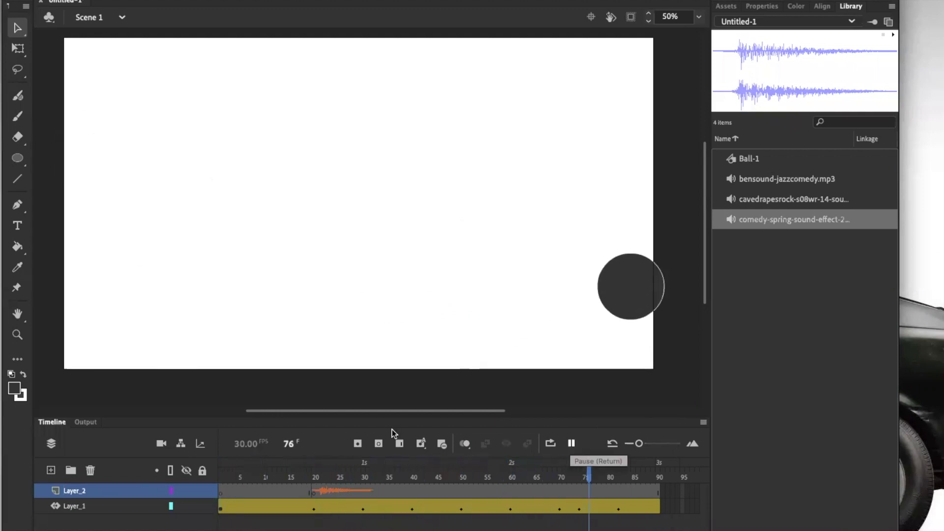
Place the comedy-spring sound in a blank keyframe at the second landing, frame 40, and play the animation from frame 1.
drag(659, 474, 370, 487)
drag(394, 489, 415, 493)
click(412, 491)
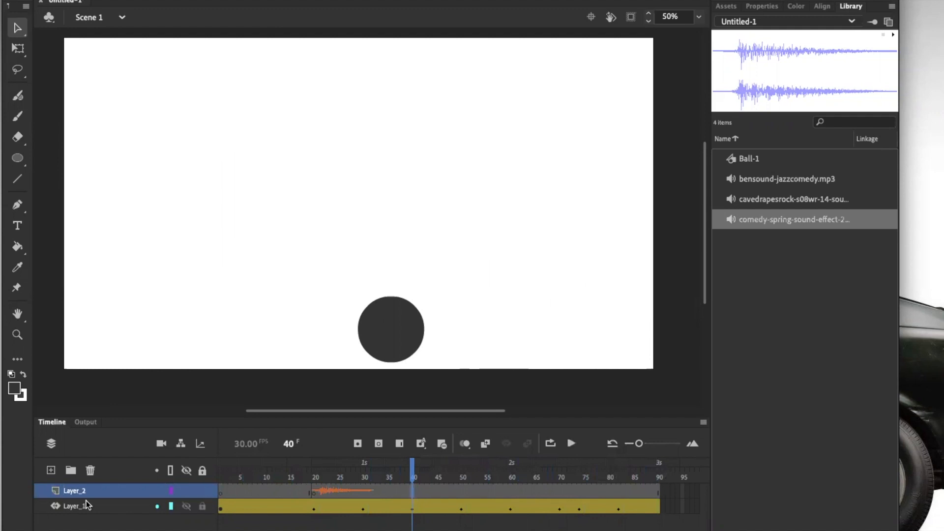
click(379, 444)
drag(765, 222, 432, 191)
drag(414, 473, 194, 466)
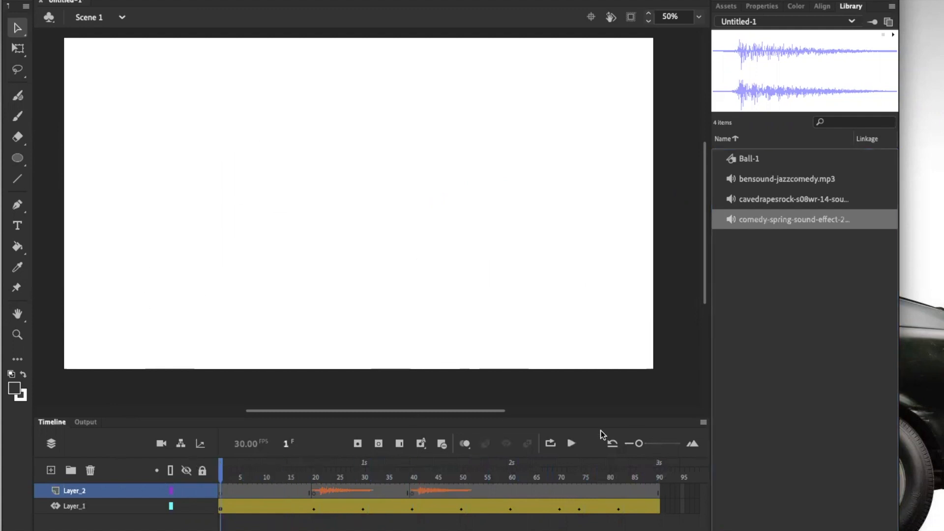
click(572, 444)
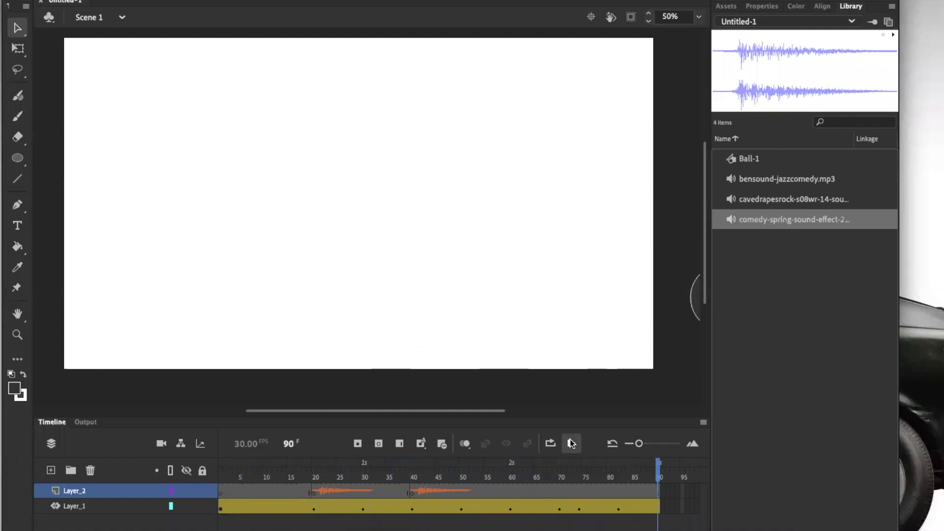
click(571, 444)
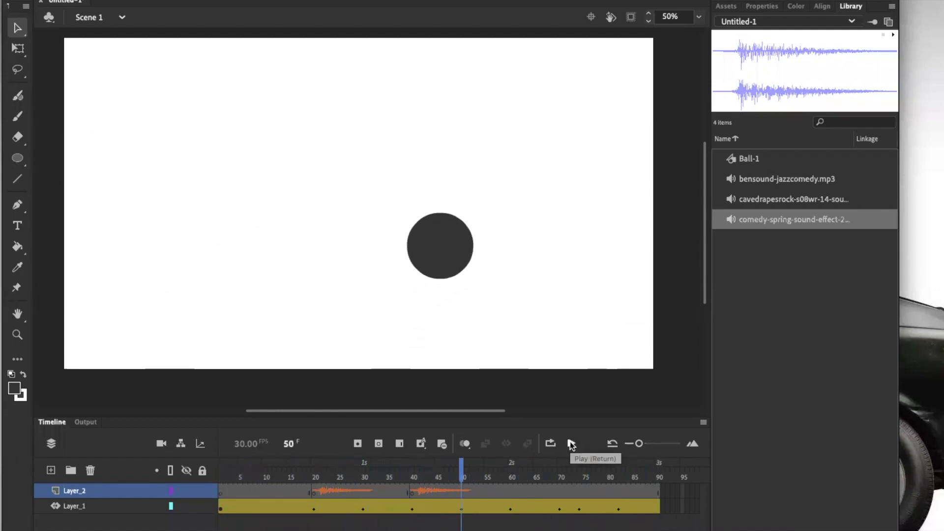
Insert a blank keyframe at the third landing, frame 60, and place the comedy-spring sound there.
drag(456, 464, 514, 475)
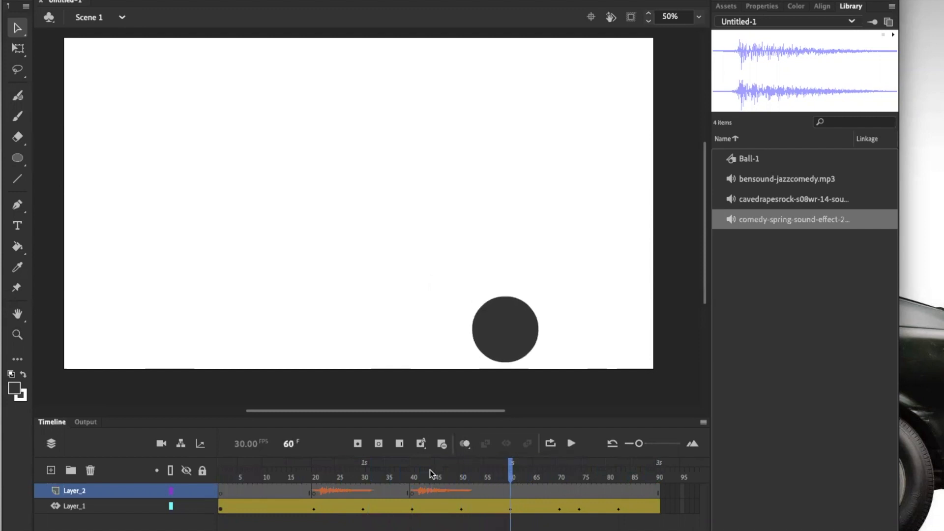
click(378, 442)
drag(725, 220, 519, 232)
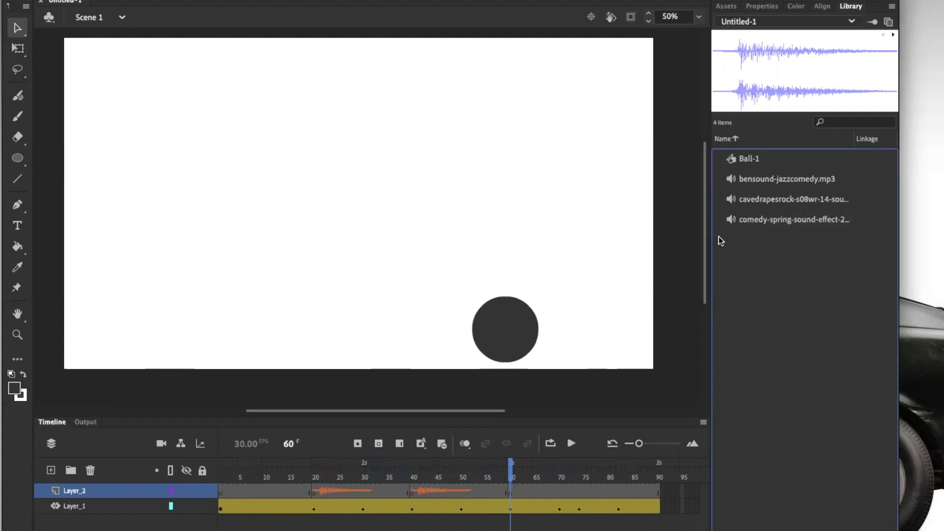
click(730, 221)
drag(730, 222, 455, 253)
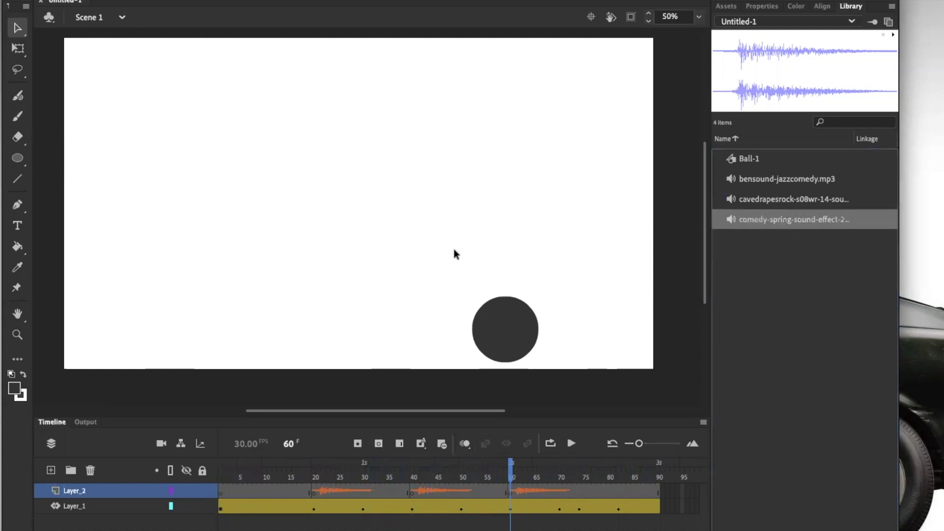
Place the comedy-spring sound in a blank keyframe at the last landing, frame 74, and play the animation from frame 1.
drag(513, 472, 581, 478)
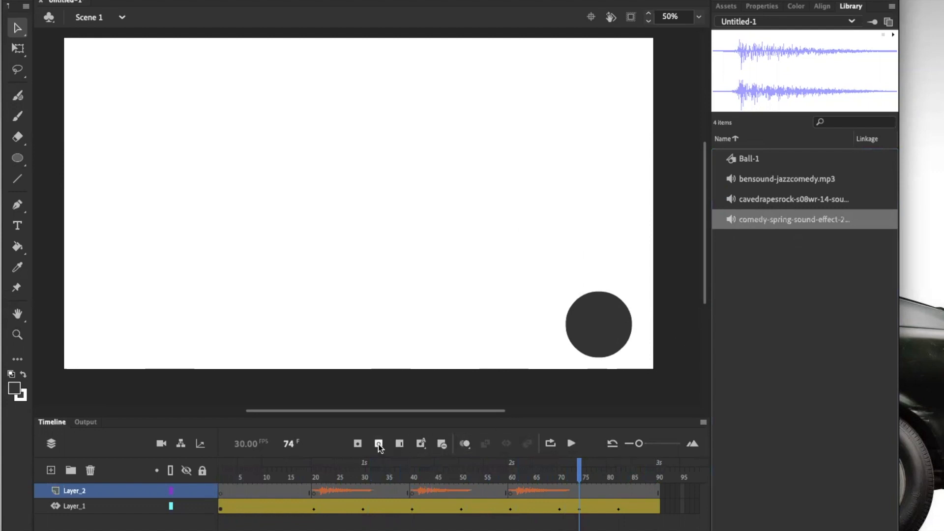
drag(731, 220, 345, 195)
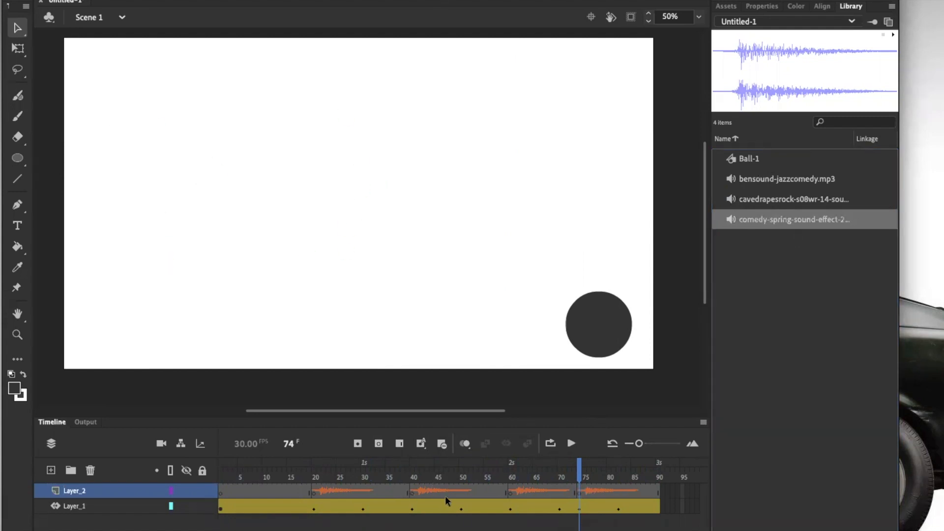
drag(600, 476, 220, 477)
click(572, 444)
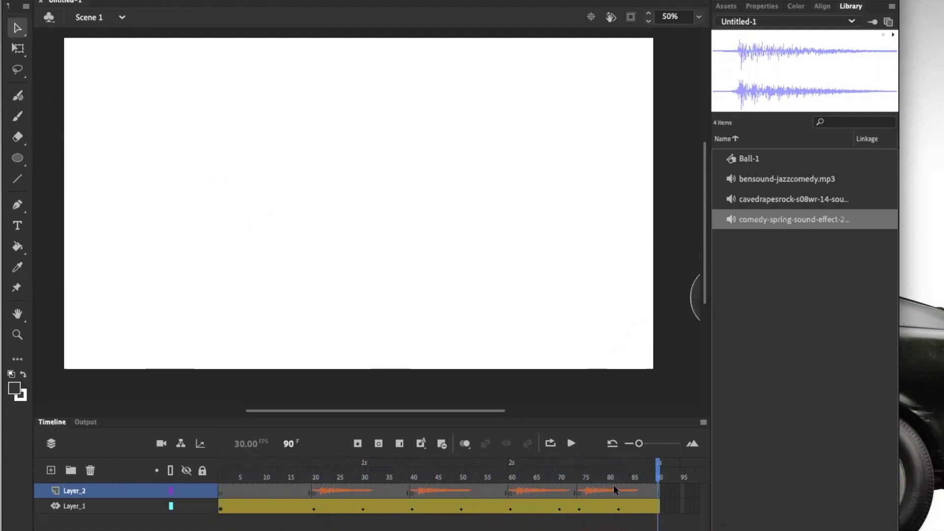
Rename the layer holding the bounce effects to Sounds.
double_click(74, 490)
text(Sounds)
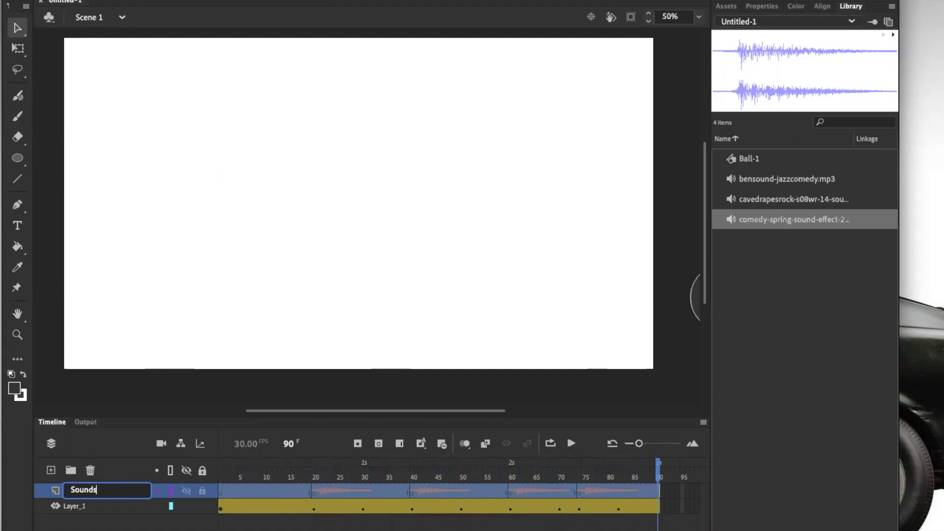
key(Return)
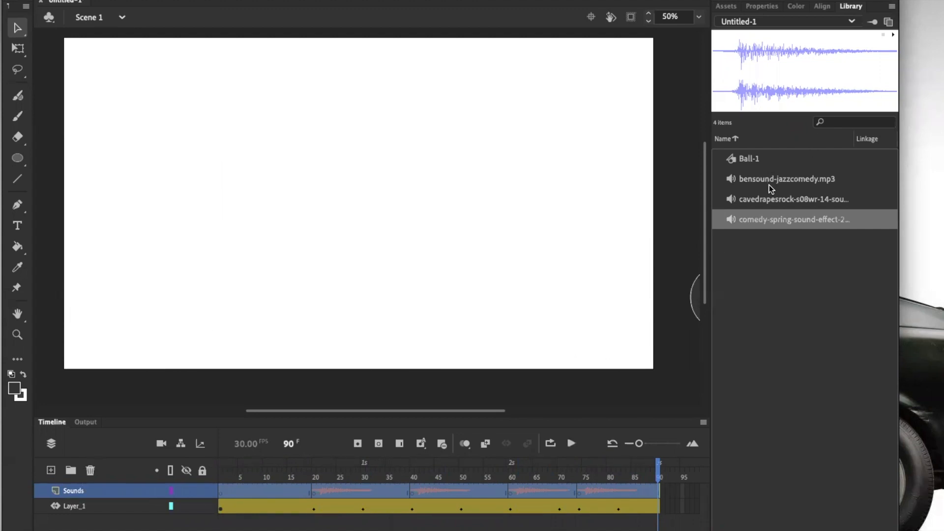
Add a new layer above Sounds and name it Song.
click(51, 471)
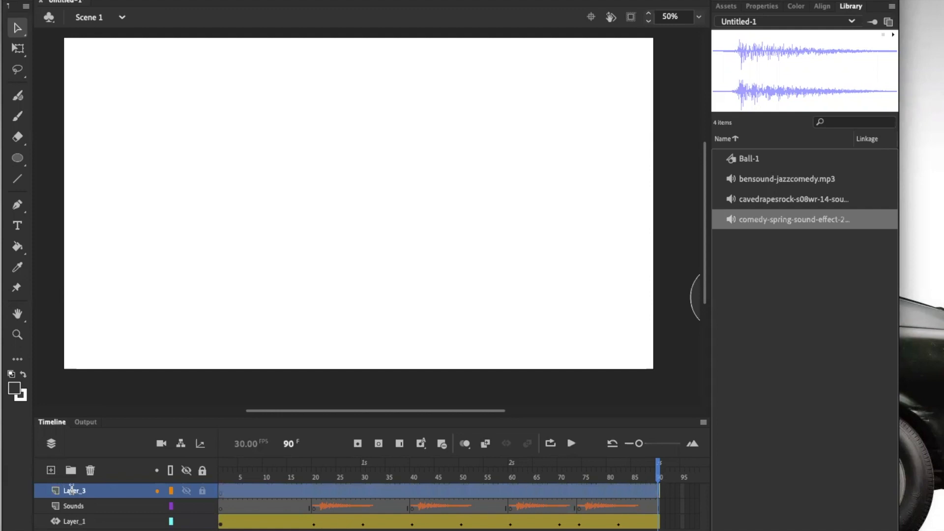
double_click(72, 491)
text(Song)
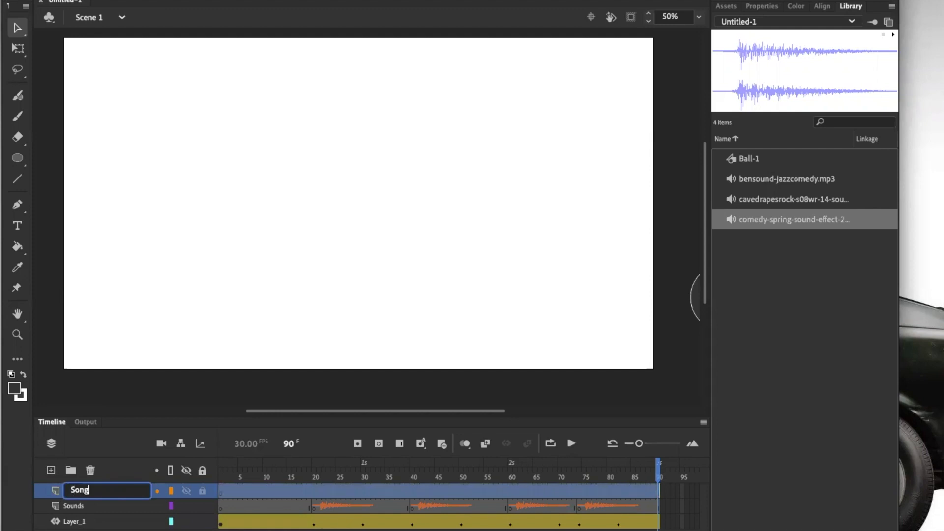
key(Return)
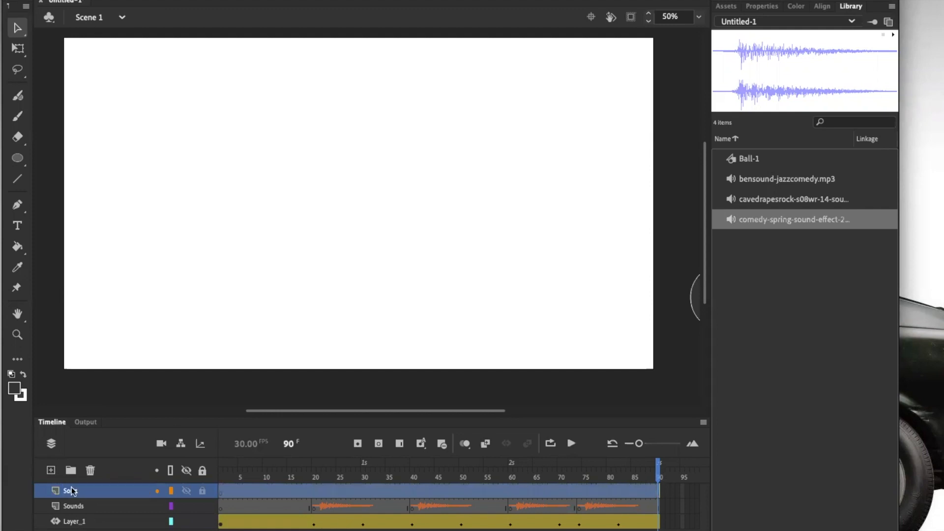
Place the bensound-jazzcomedy.mp3 sound on the Song layer starting at frame 1.
drag(657, 467, 221, 467)
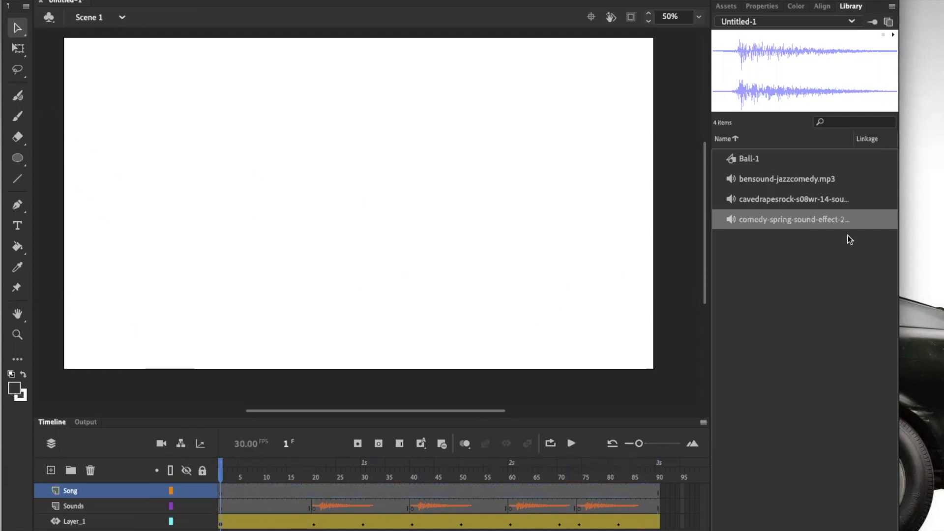
click(782, 184)
drag(619, 134, 379, 173)
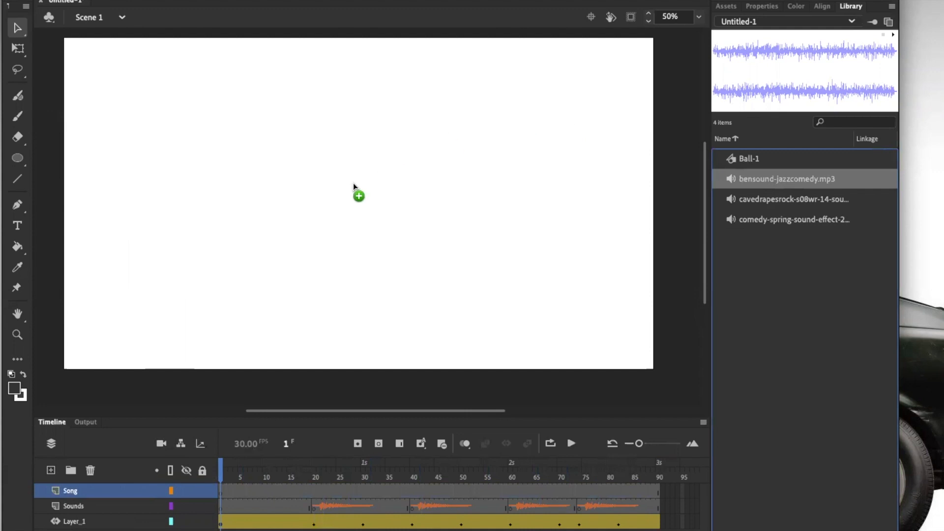
drag(366, 288, 347, 170)
drag(343, 170, 343, 170)
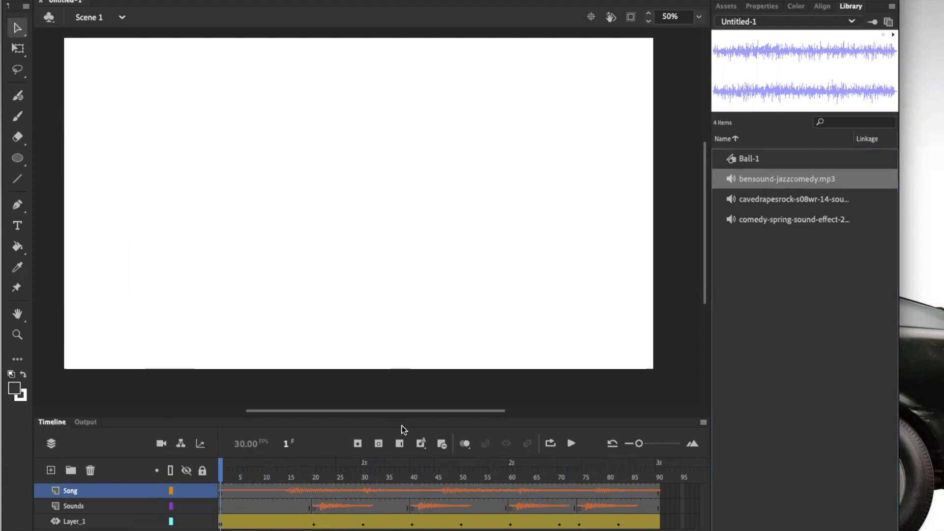
Play the animation from frame 1 twice to listen to the song with the bounce effects, returning to the start.
click(571, 443)
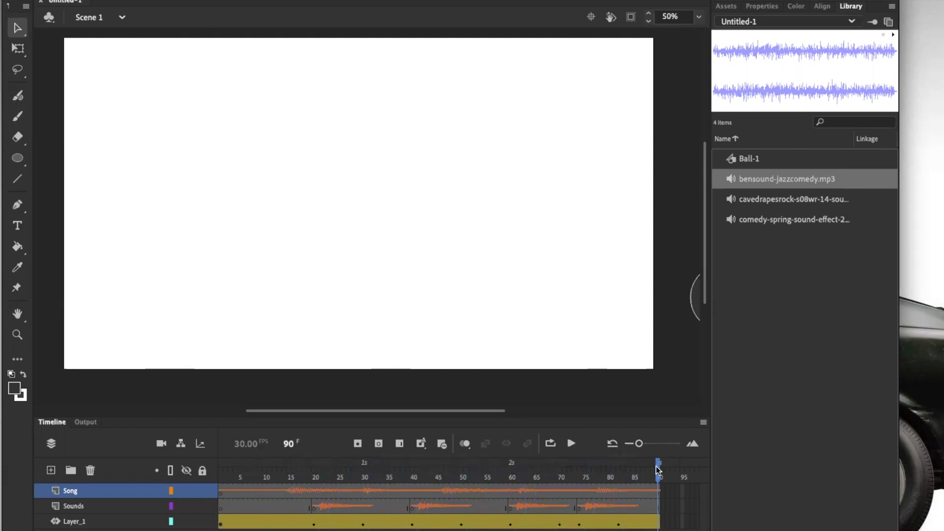
drag(655, 470, 209, 482)
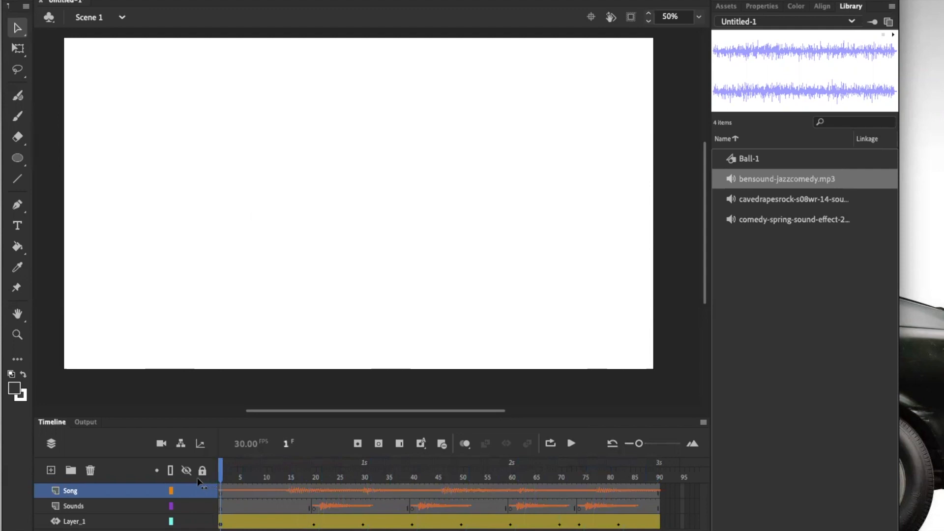
key(Return)
drag(485, 486, 217, 472)
Test the movie as an SWF in its own preview window and close the preview.
click(301, 1)
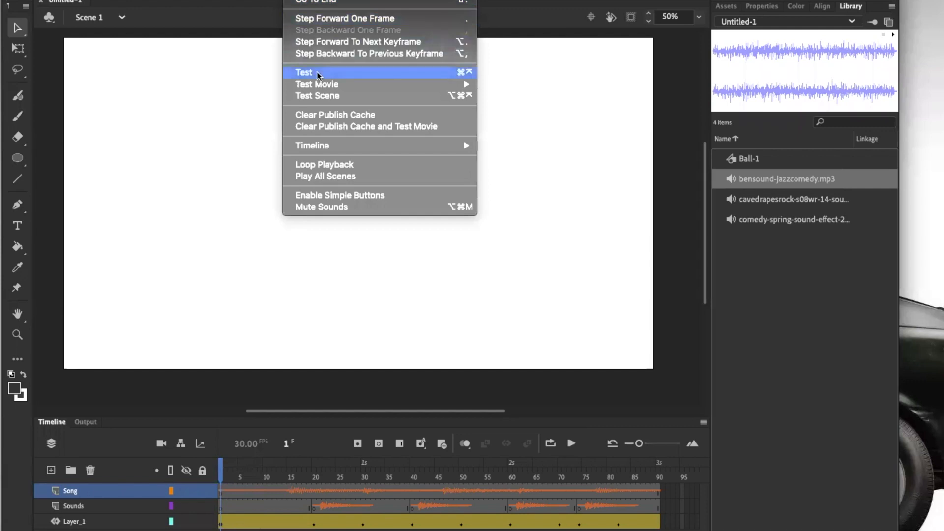
mouse_move(319, 85)
click(520, 87)
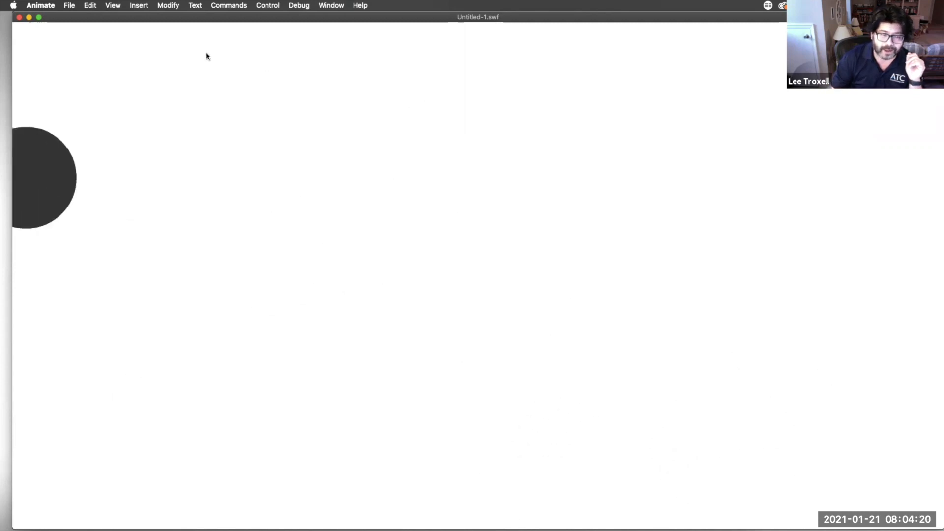
click(19, 18)
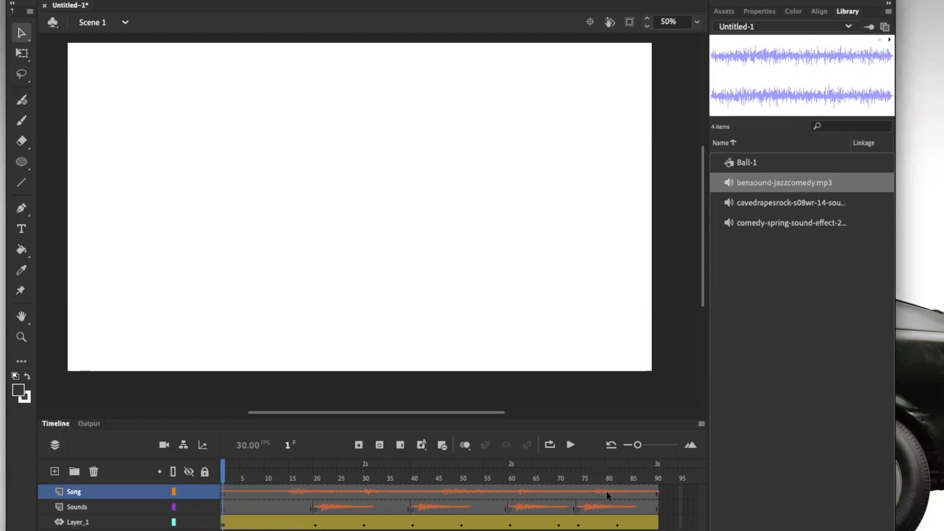
Select the Song layer's frames, bring up their sound properties and keep the sync option at Event.
click(367, 491)
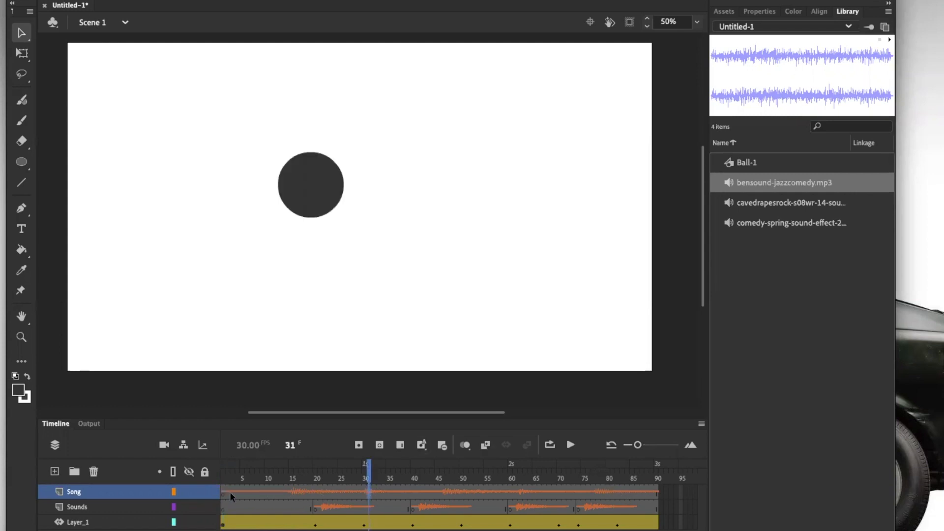
click(756, 14)
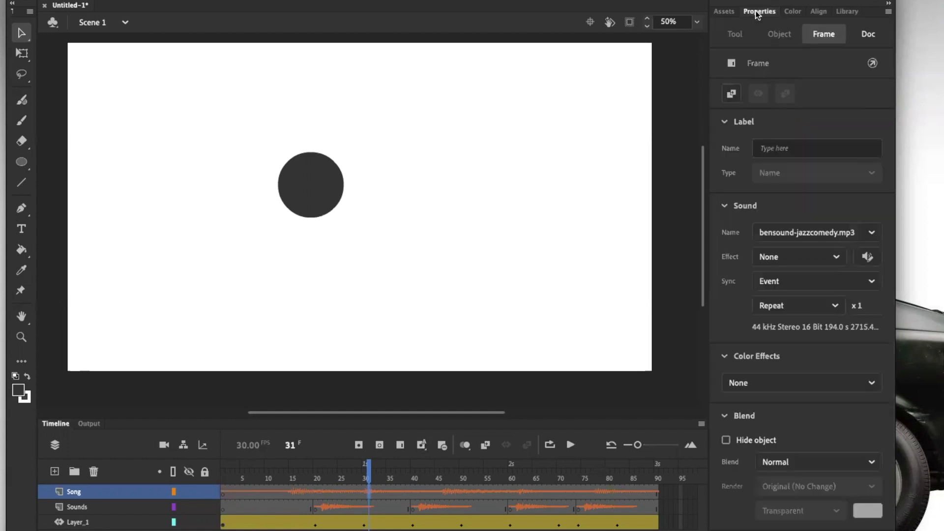
click(726, 206)
click(725, 206)
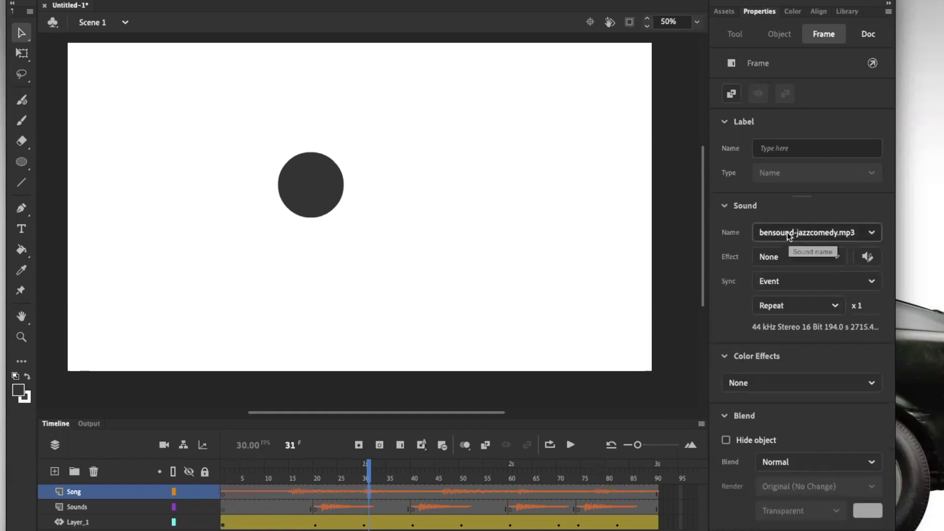
click(775, 282)
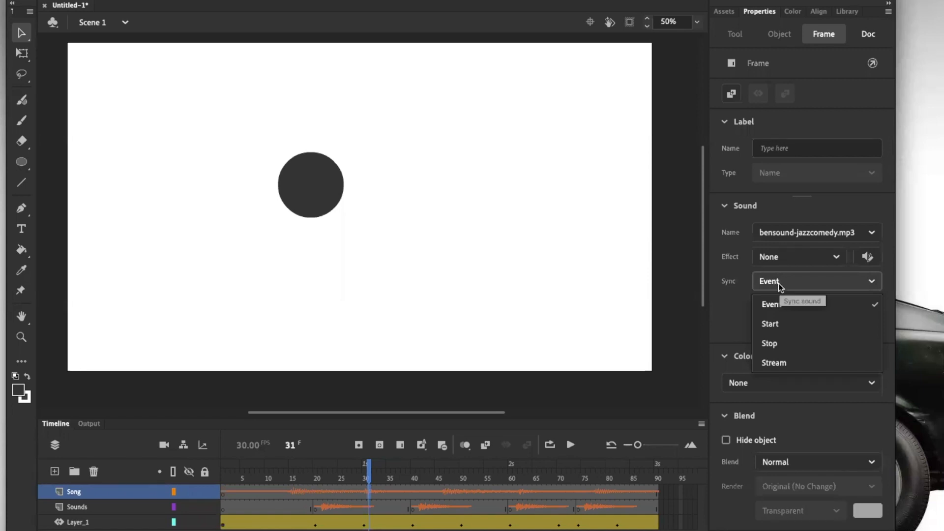
click(777, 297)
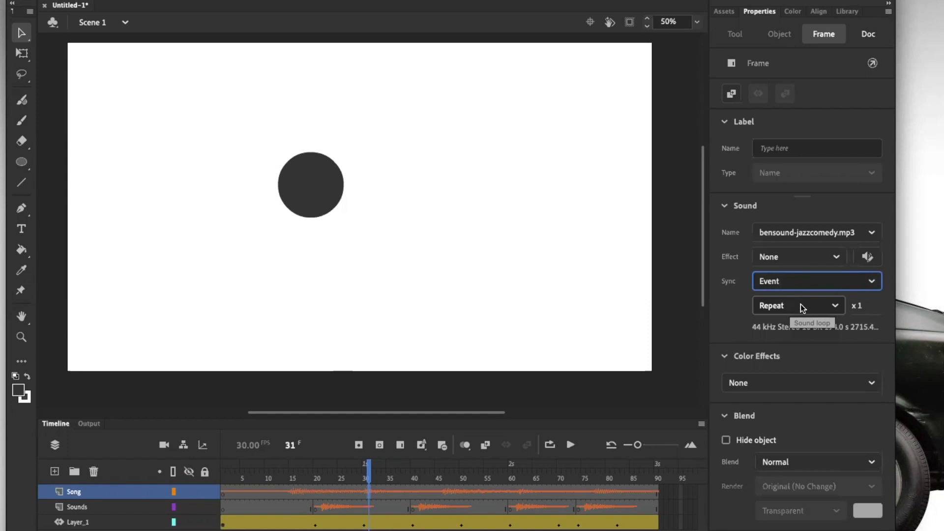
Try the Loop playback option for the jazz song and return it to Repeat.
click(815, 306)
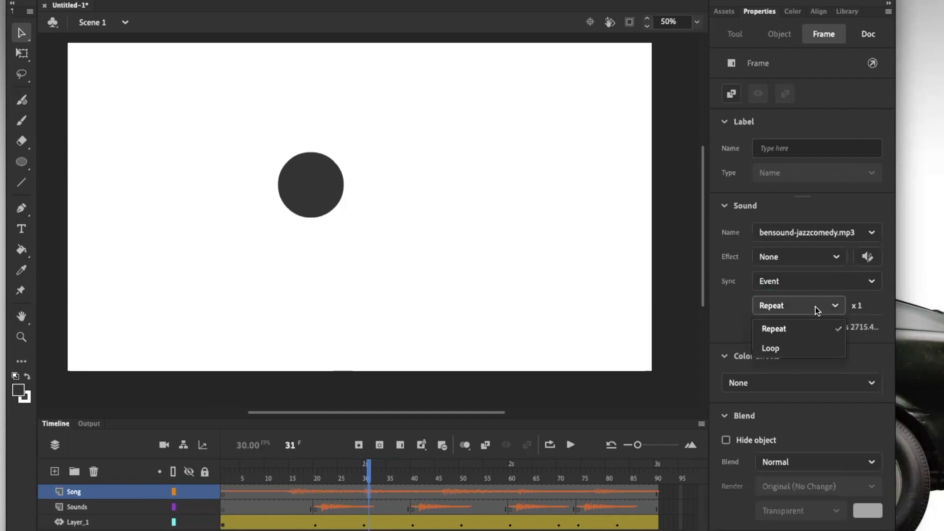
click(812, 347)
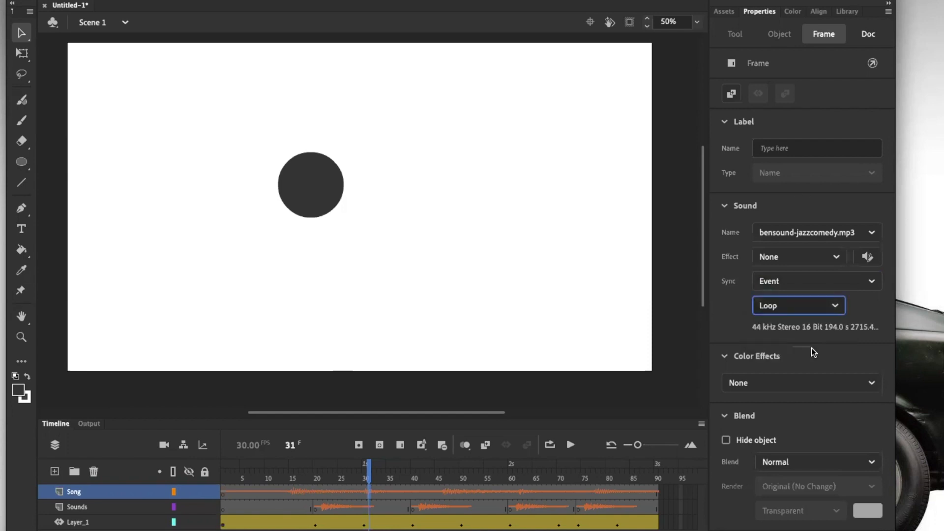
click(838, 305)
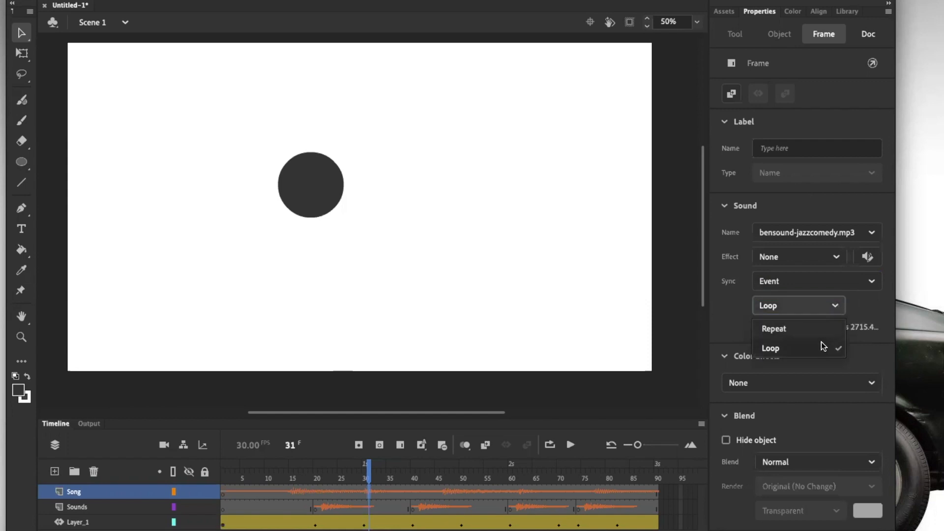
click(800, 328)
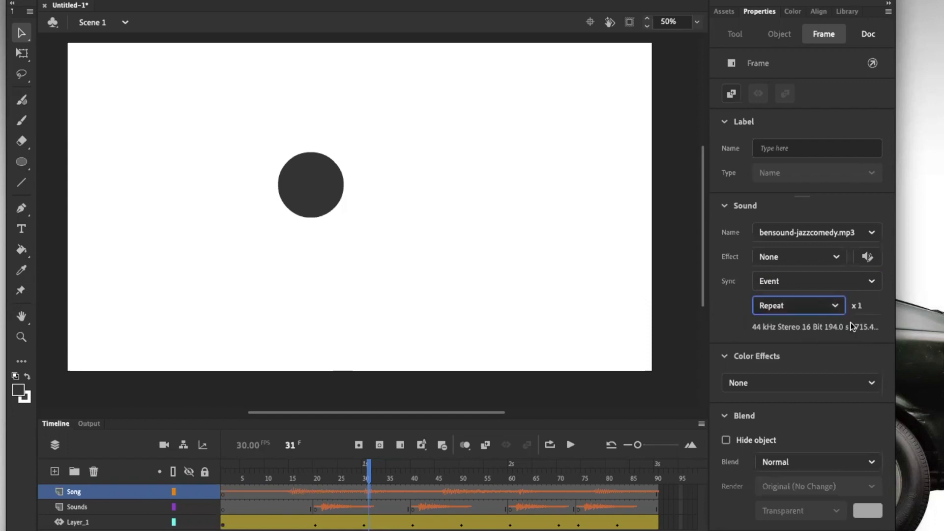
Set the jazz song's sync option to Stream.
click(858, 306)
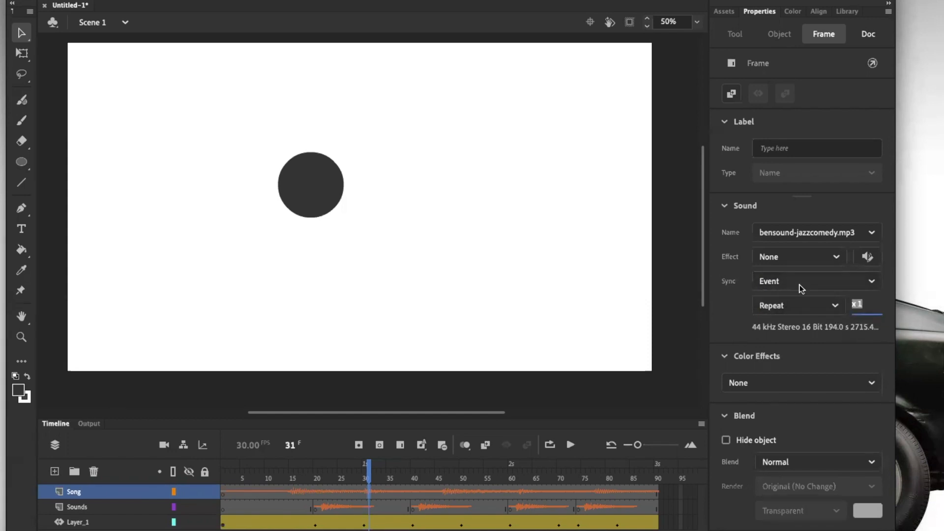
click(821, 282)
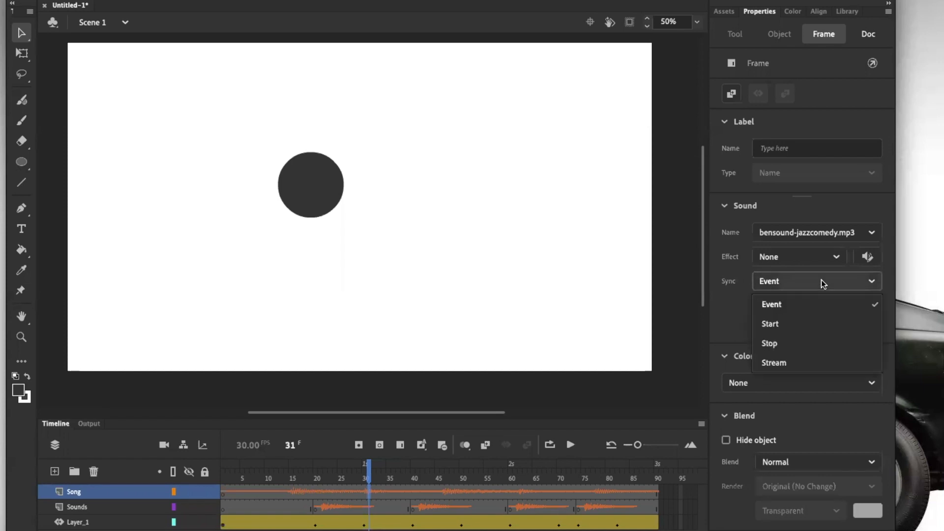
click(825, 362)
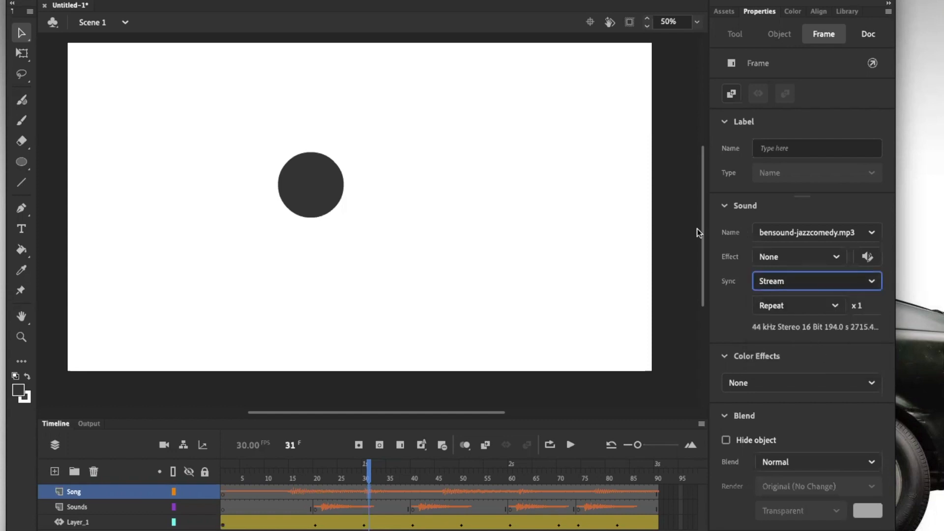
Reselect the Song layer's frames and review their sound settings and the list of available sounds.
click(724, 206)
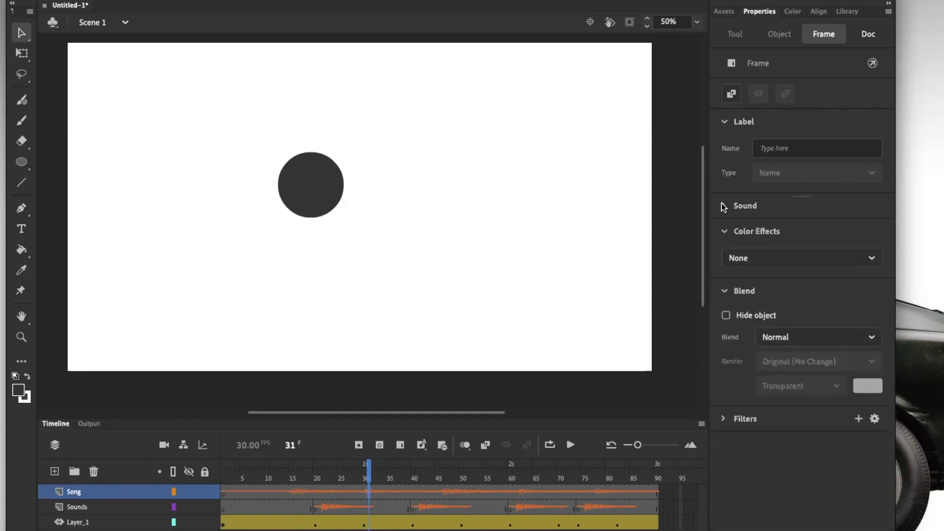
click(720, 204)
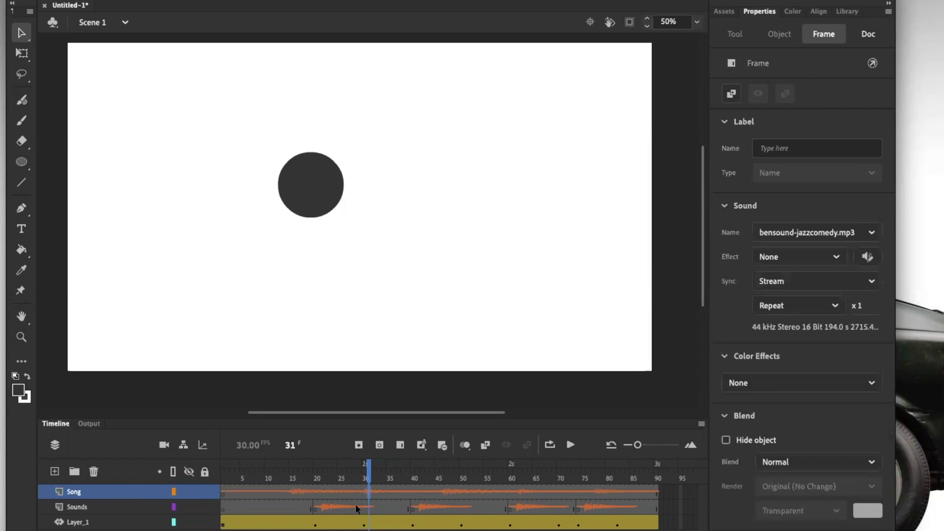
click(281, 491)
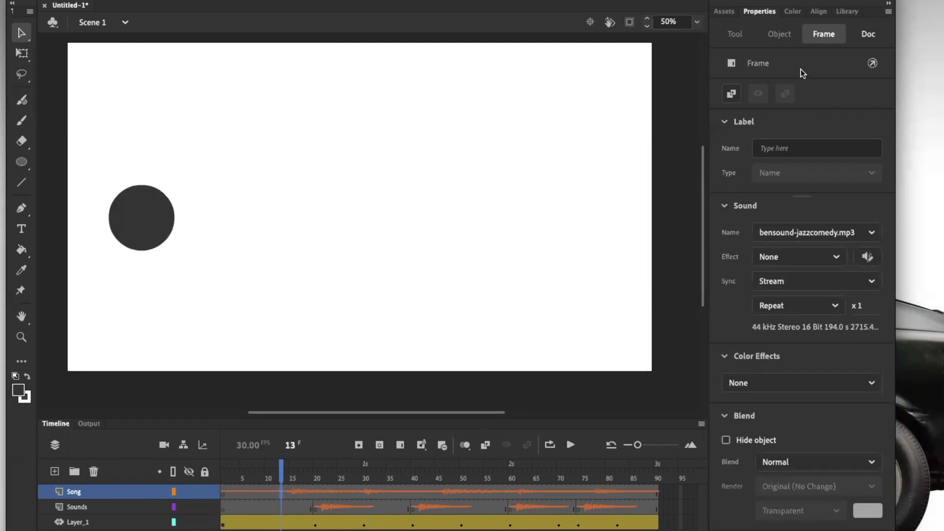
click(725, 206)
click(723, 205)
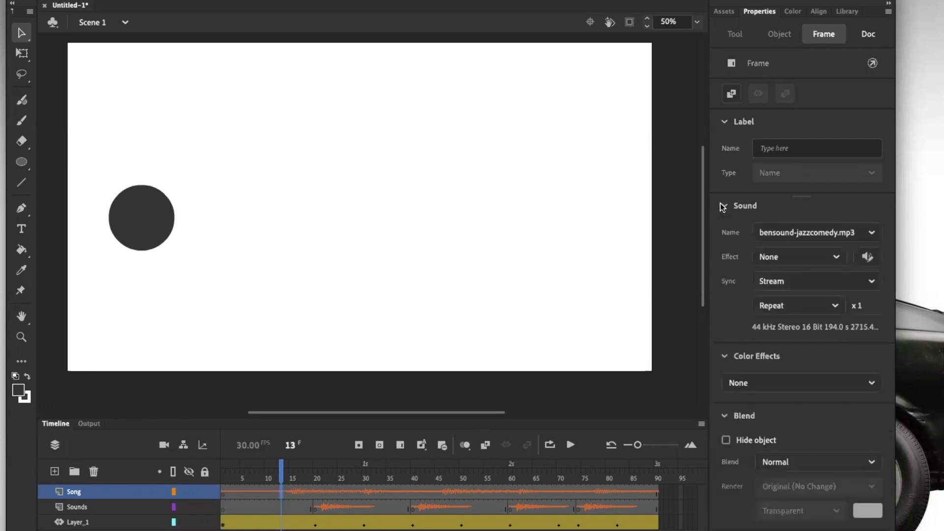
click(822, 234)
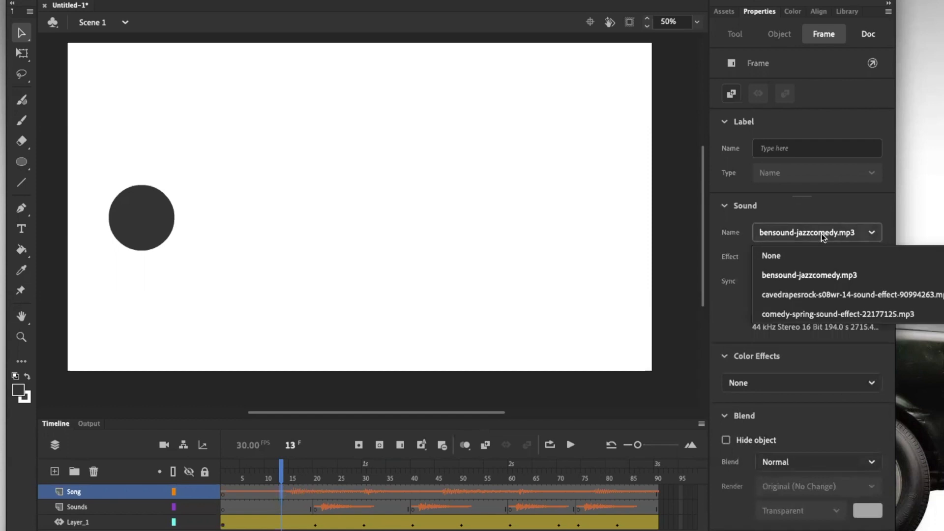
click(780, 208)
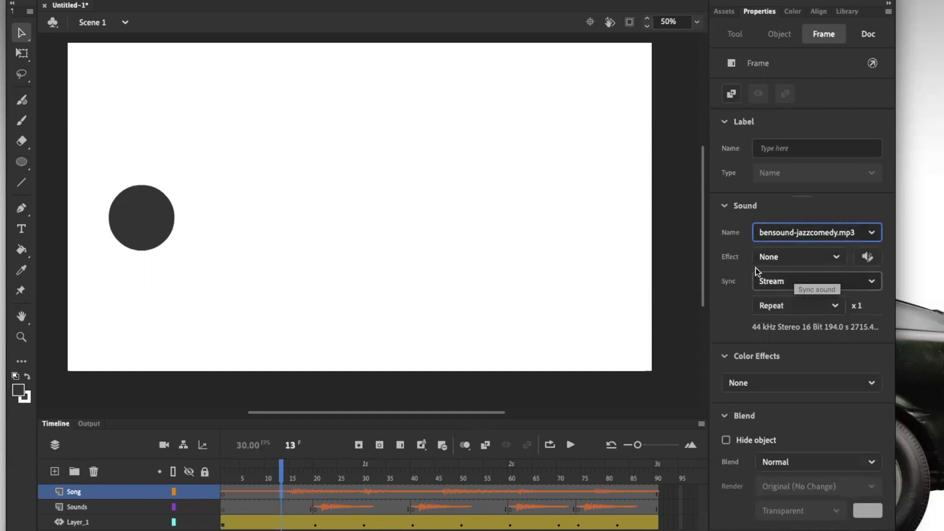
Try Event sync and Loop playback for the jazz song, returning them to Stream and Repeat.
click(811, 282)
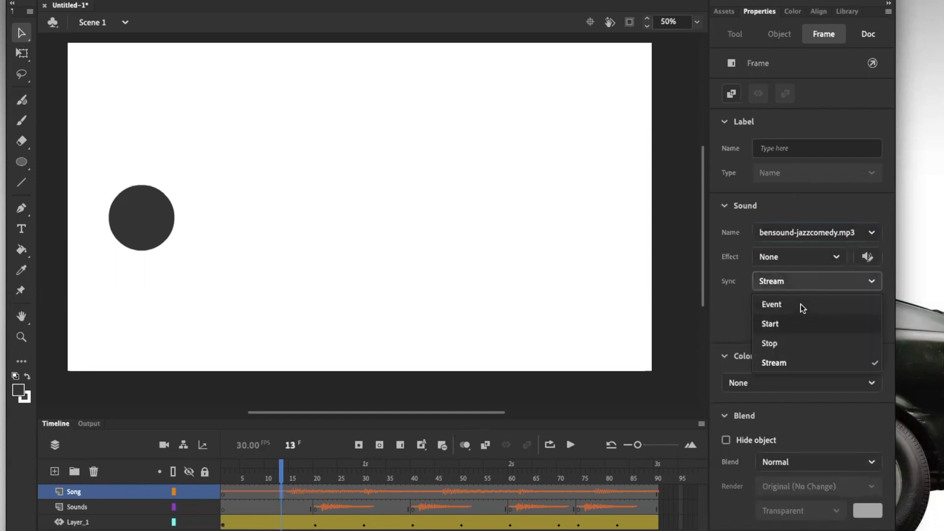
click(801, 304)
click(792, 282)
click(799, 363)
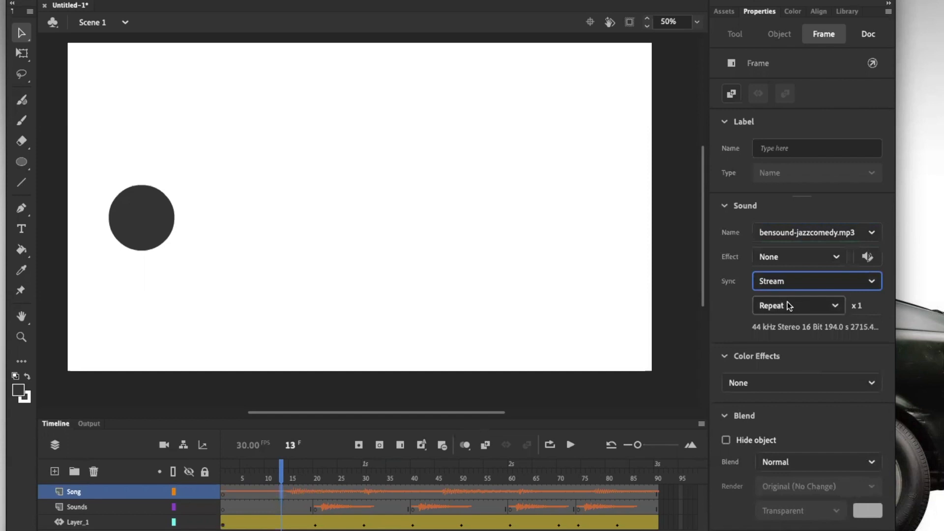
click(816, 305)
click(788, 349)
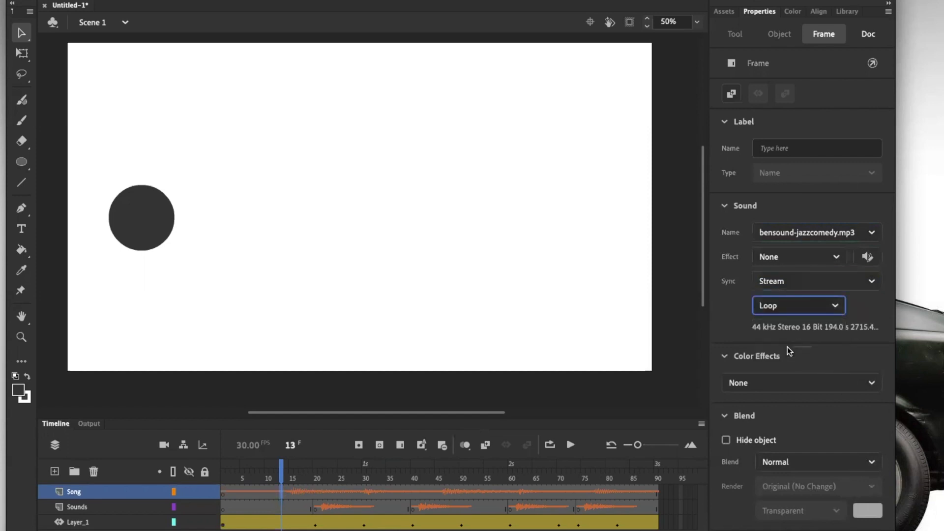
click(781, 306)
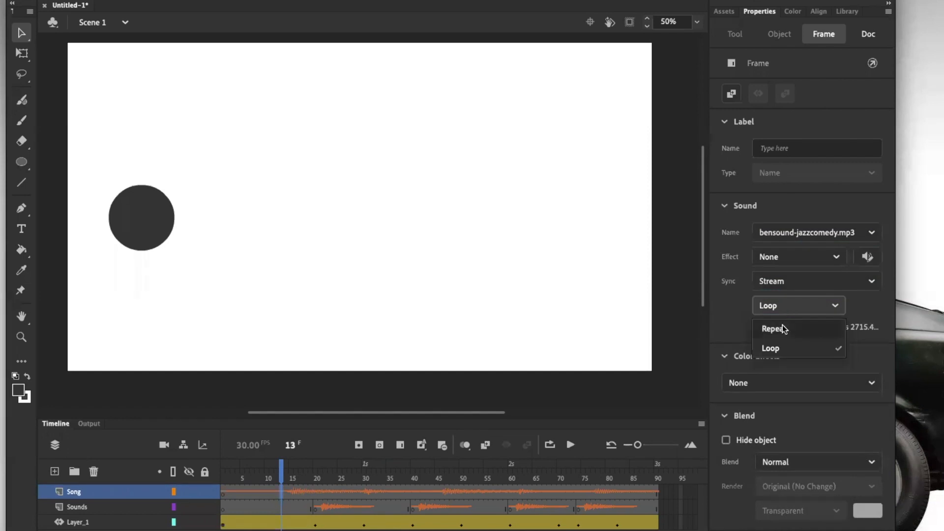
click(783, 324)
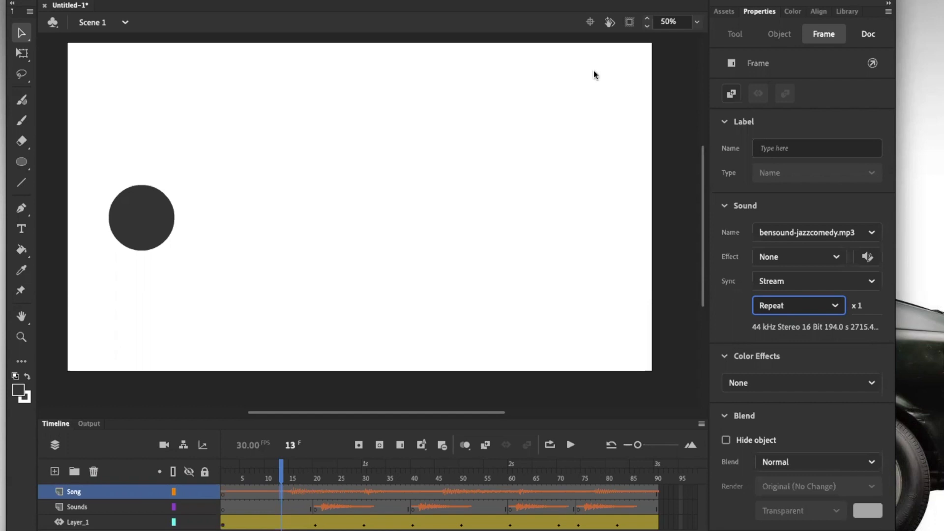
Test the movie with the In Animate option and close the preview window.
click(305, 0)
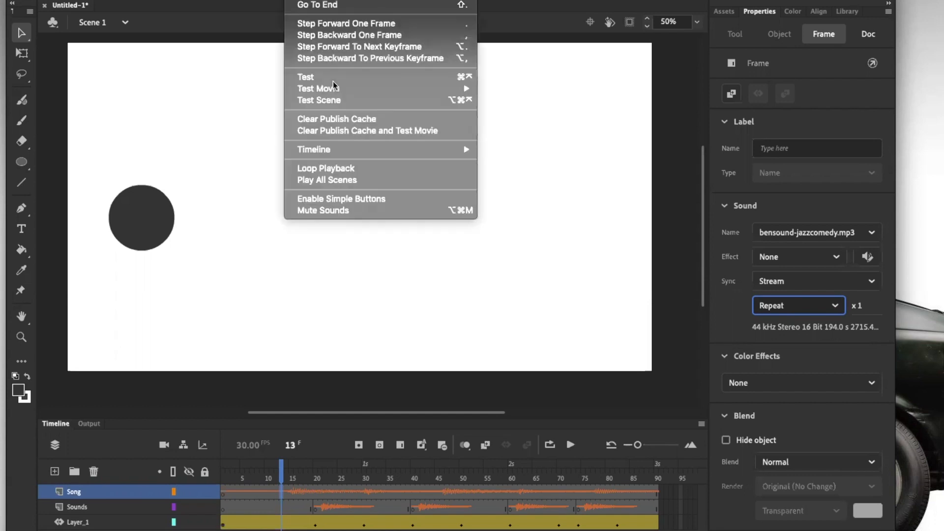
mouse_move(353, 94)
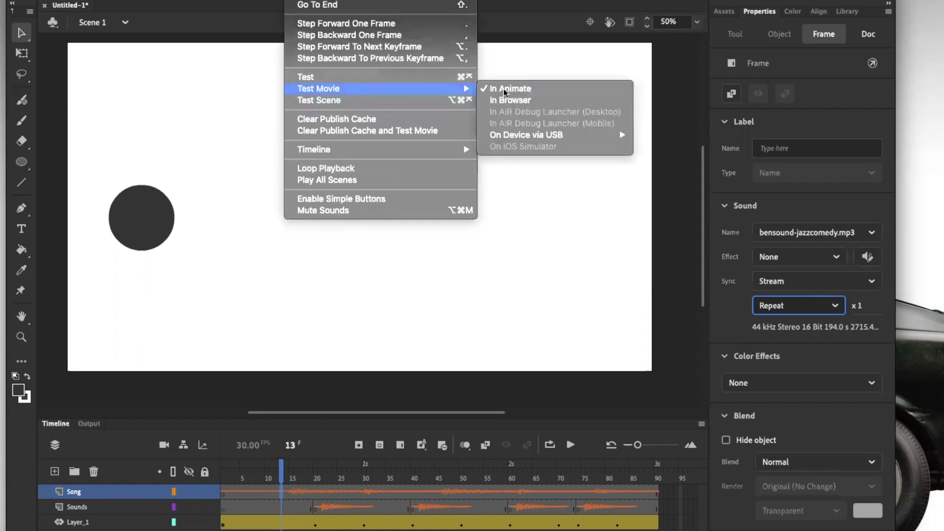
click(516, 90)
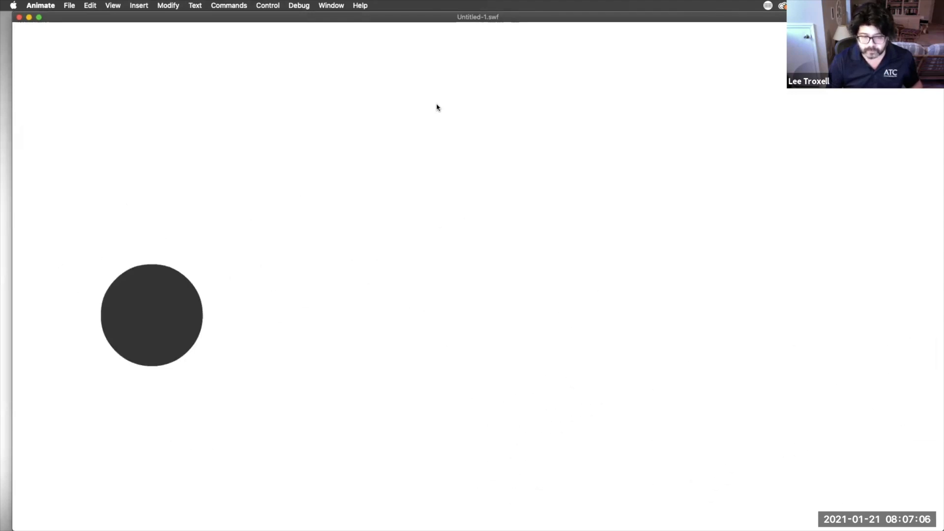
click(19, 18)
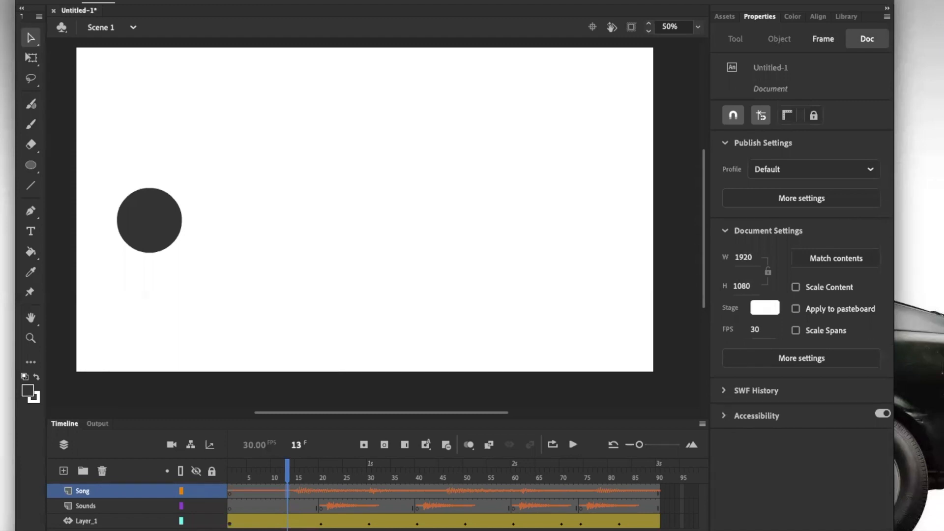
Apply the Fade in sound effect to the jazz song on the Song layer.
click(245, 490)
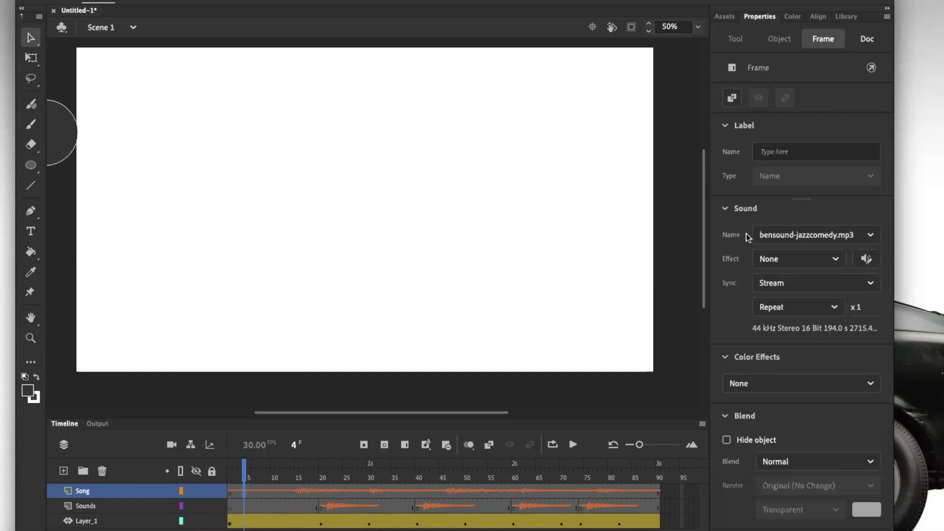
drag(705, 188, 905, 352)
drag(242, 475, 214, 467)
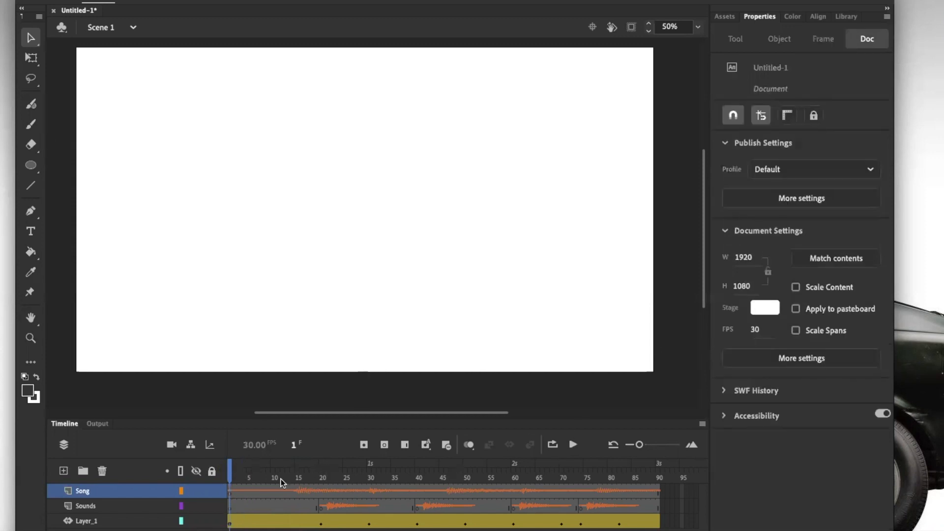
click(272, 488)
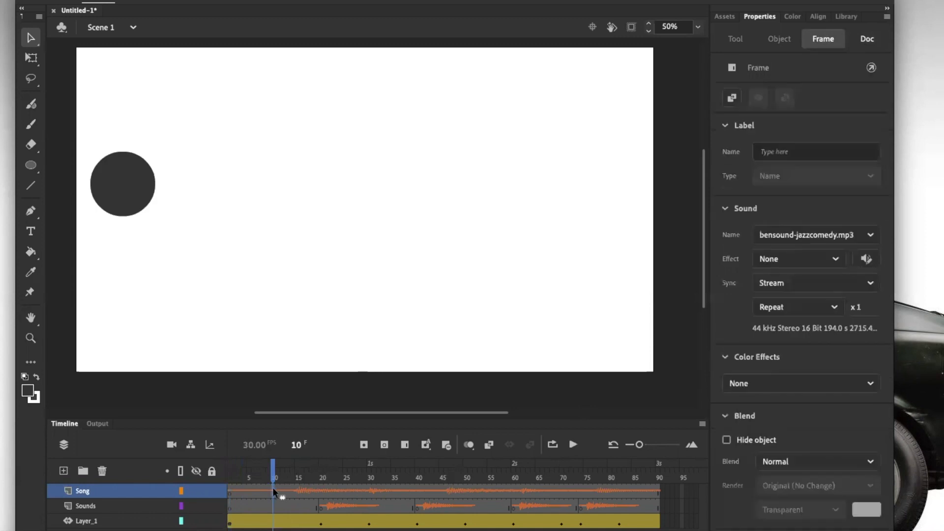
click(774, 264)
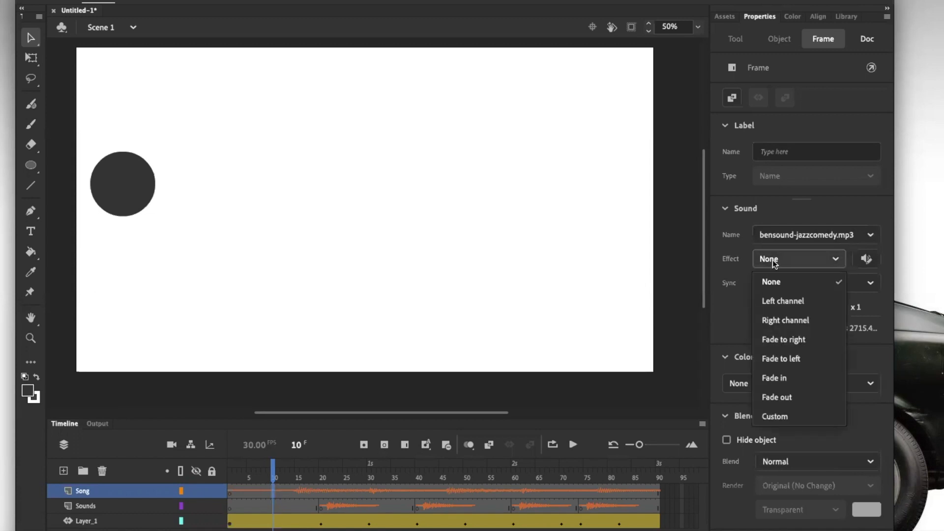
click(786, 380)
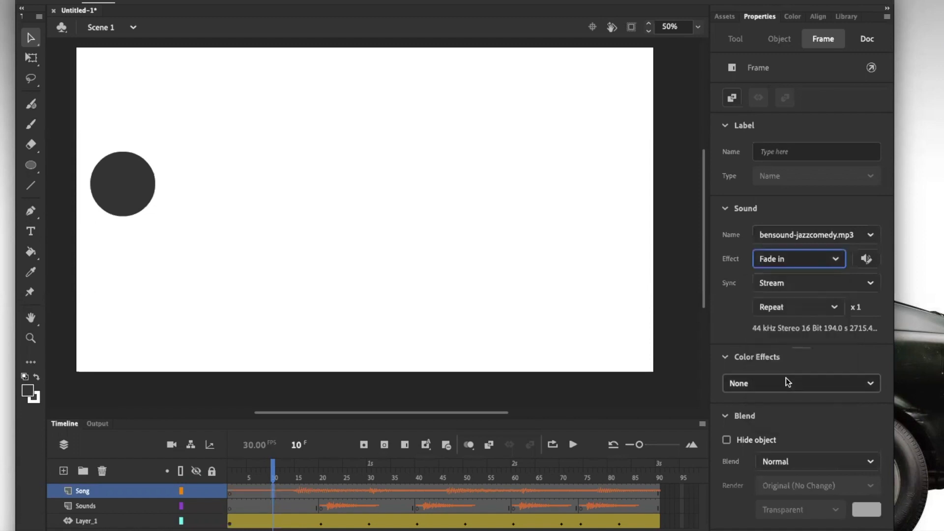
Play the timeline from frame 1 to listen to the song's fade-in, and stop playback.
drag(273, 470, 230, 471)
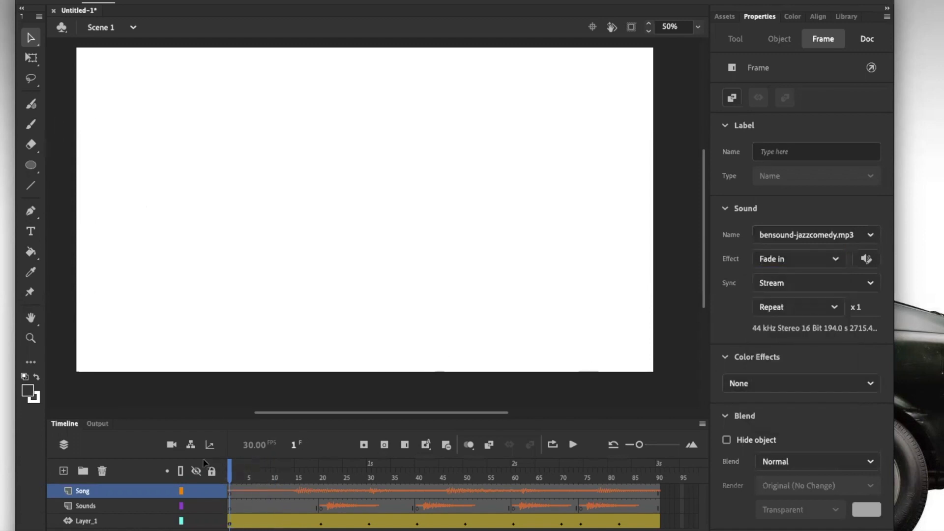
click(573, 445)
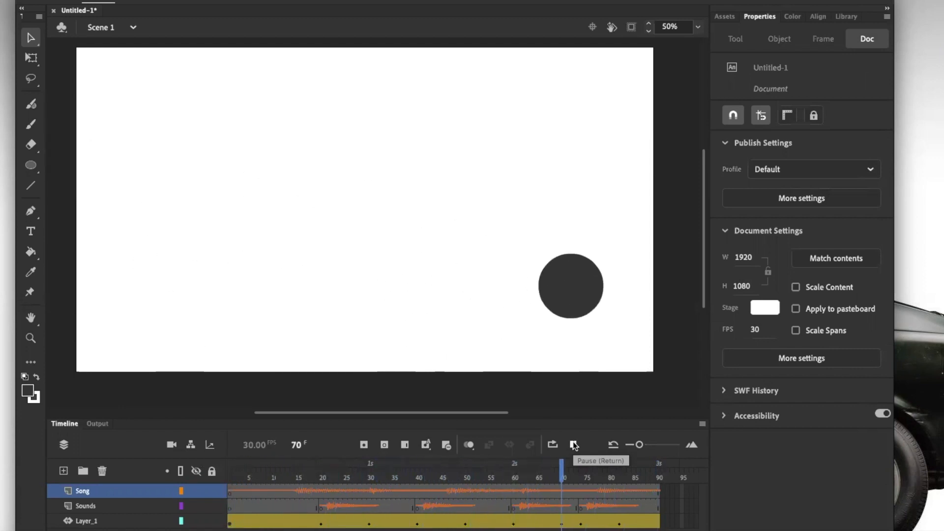
click(573, 445)
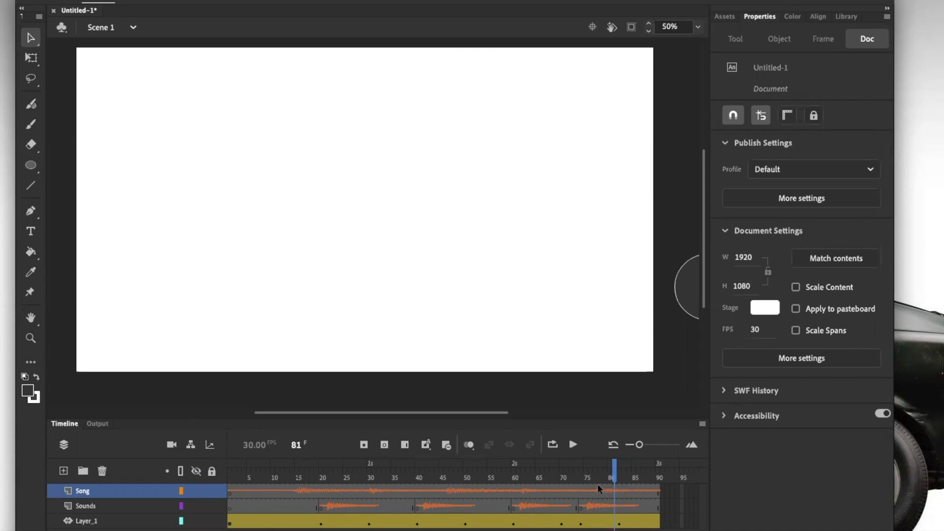
Edit the jazz song's sound envelope and trim its start to about 3 seconds.
click(570, 486)
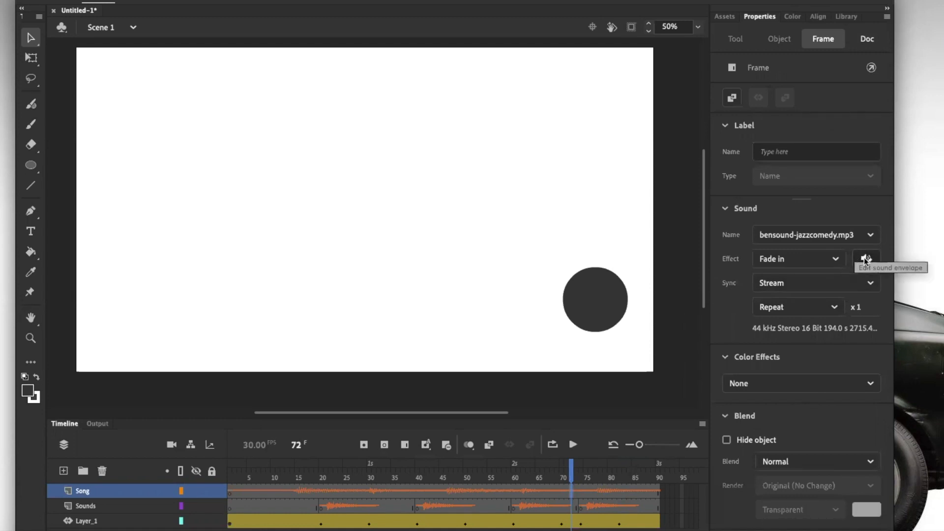
click(866, 260)
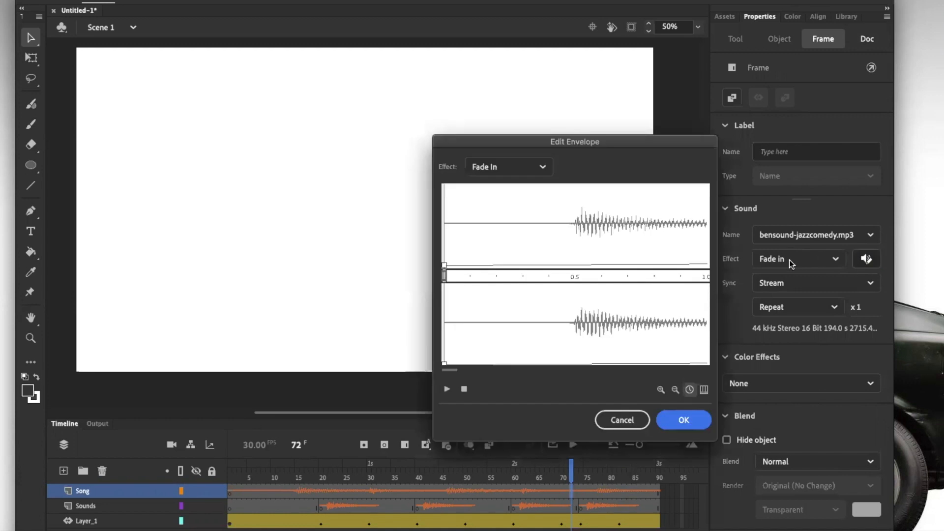
click(675, 389)
click(675, 389)
click(675, 389)
click(675, 390)
click(675, 389)
click(675, 389)
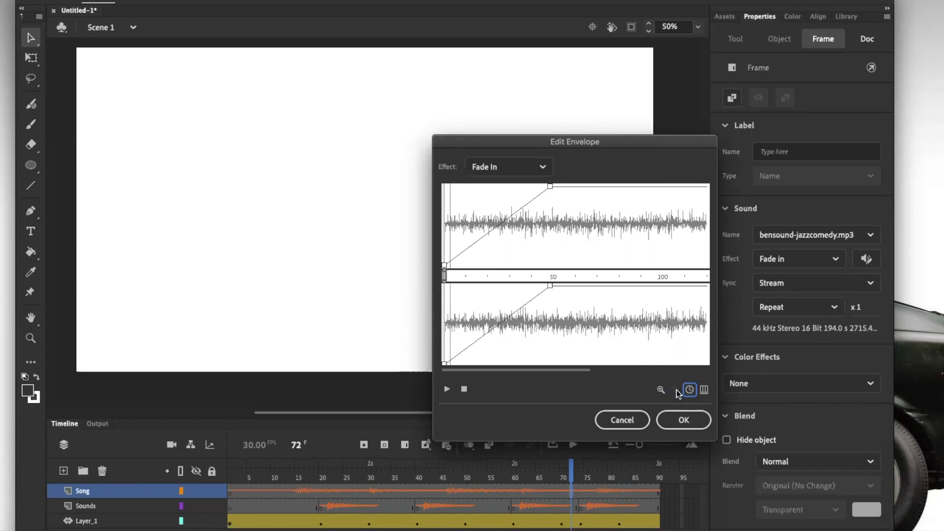
scroll(651, 337, down, 5)
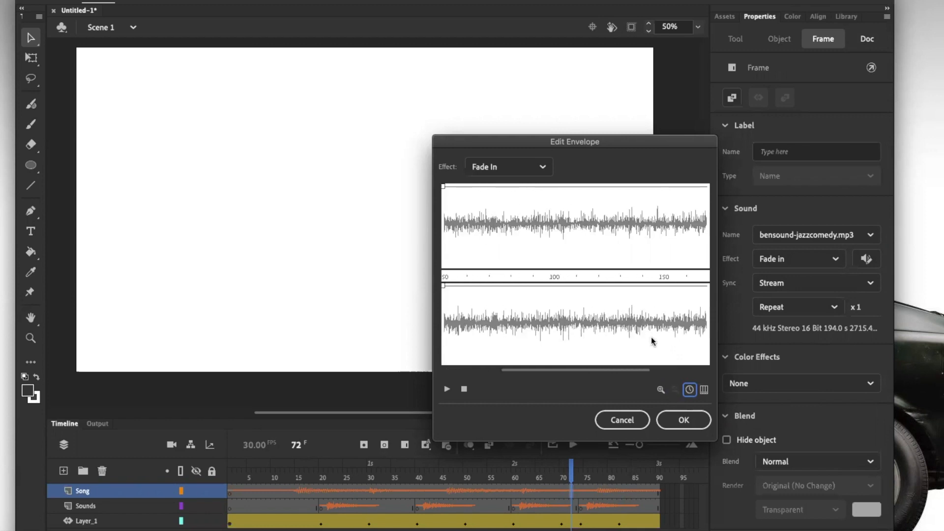
scroll(650, 337, up, 5)
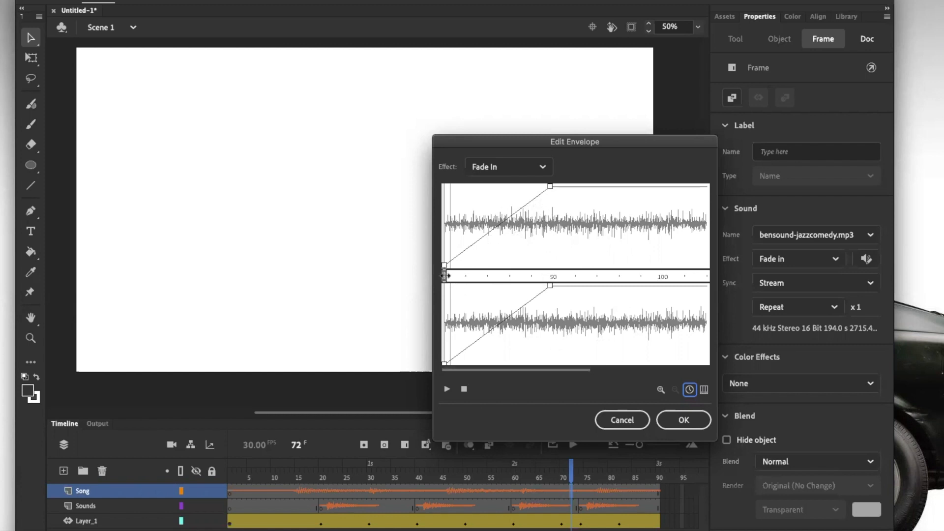
mouse_move(444, 276)
mouse_down()
mouse_move(463, 276)
mouse_move(450, 276)
mouse_up()
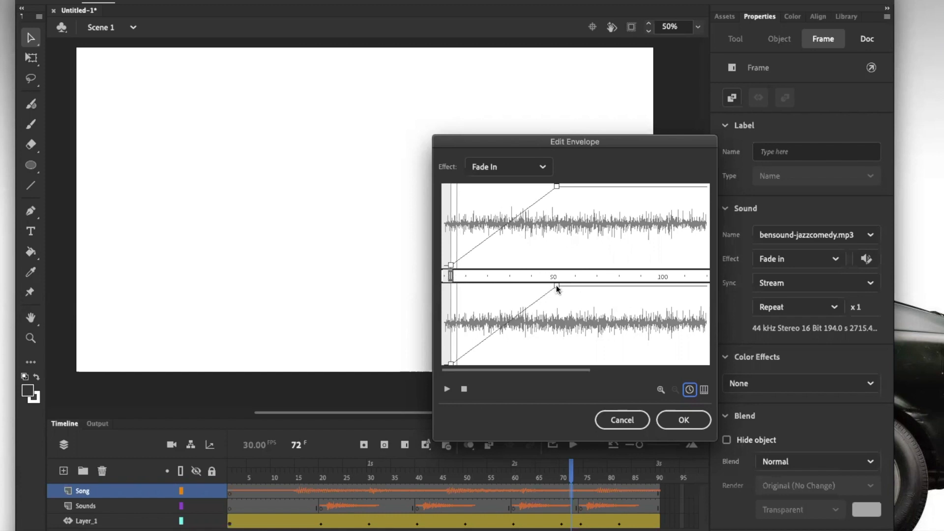
Shorten the envelope's fade-in to end at about 5 seconds, preview the sound, and apply the envelope.
drag(557, 285, 455, 282)
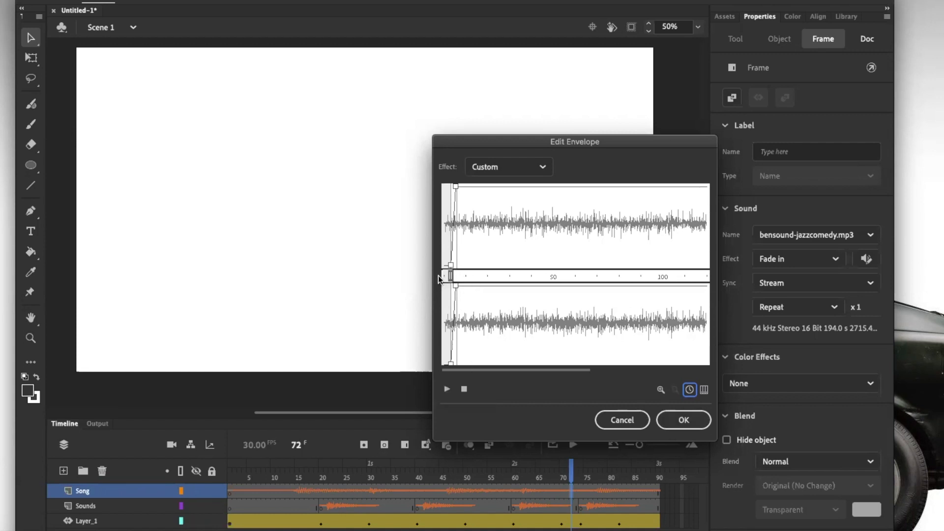
click(447, 390)
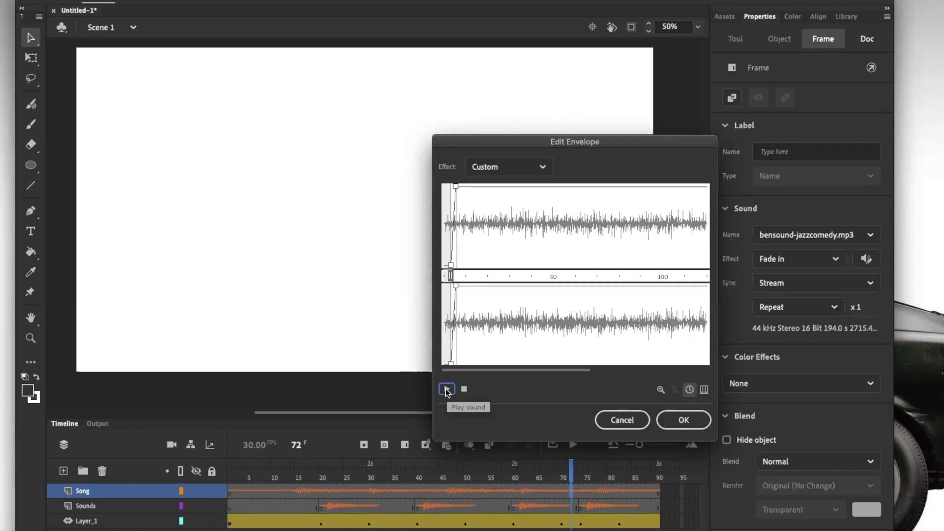
click(464, 389)
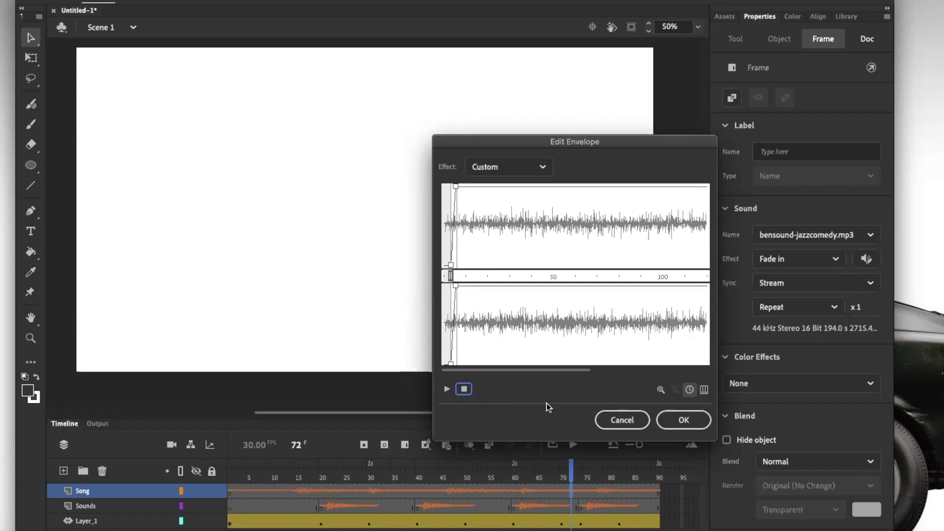
click(683, 420)
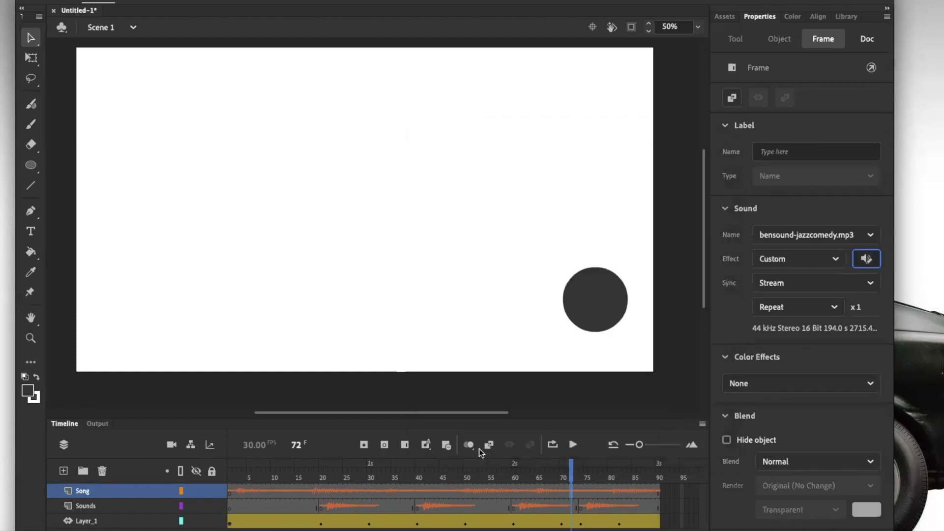
Play the timeline from frame 1 to check the trimmed song with its custom fade-in, and stop playback.
click(340, 464)
drag(194, 437, 184, 436)
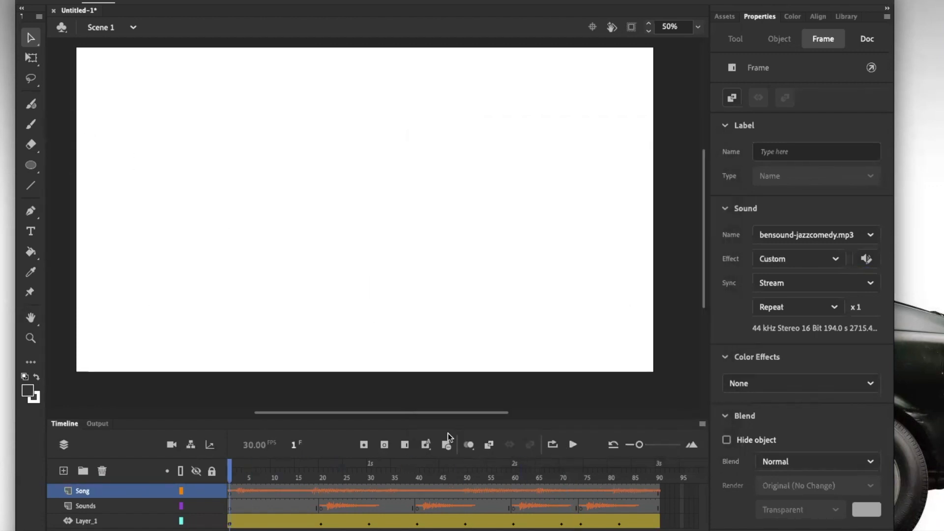
click(573, 445)
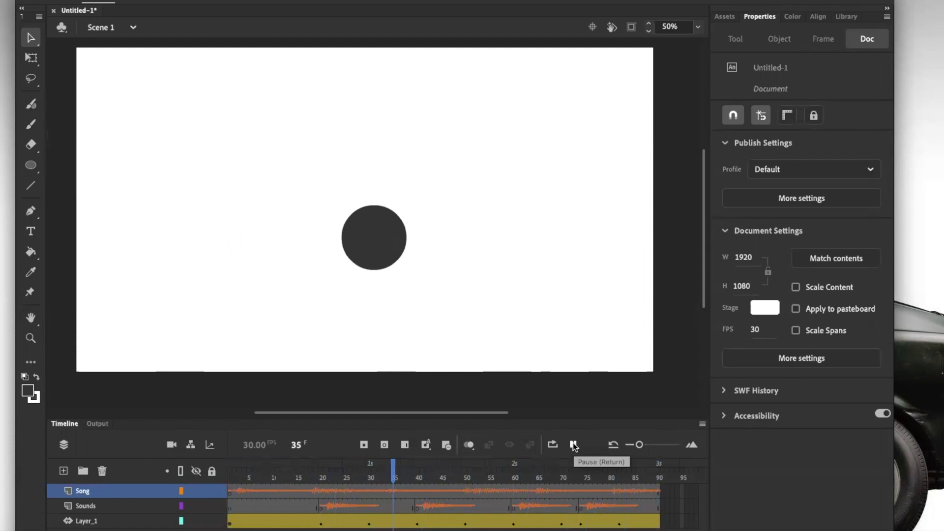
click(574, 445)
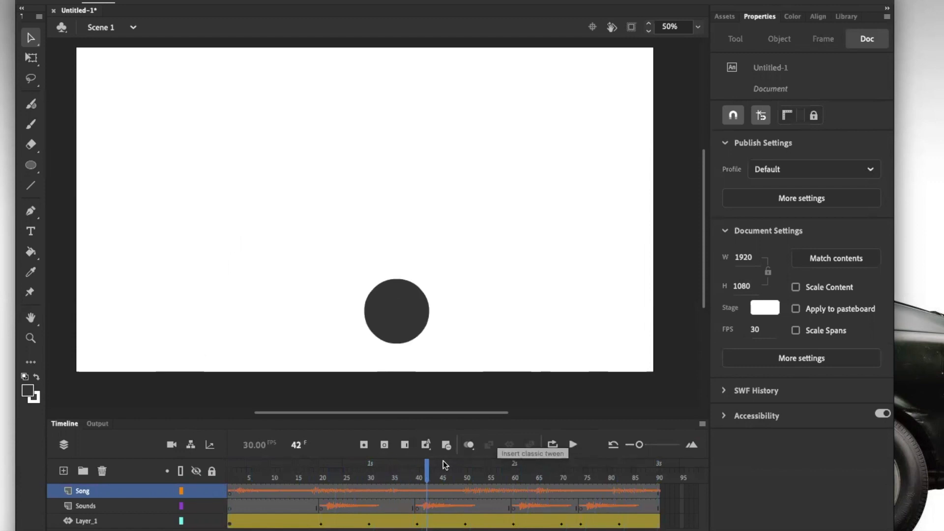
Reopen the jazz song's sound envelope and extend the fade-in to end at about 8 seconds.
click(320, 496)
click(866, 258)
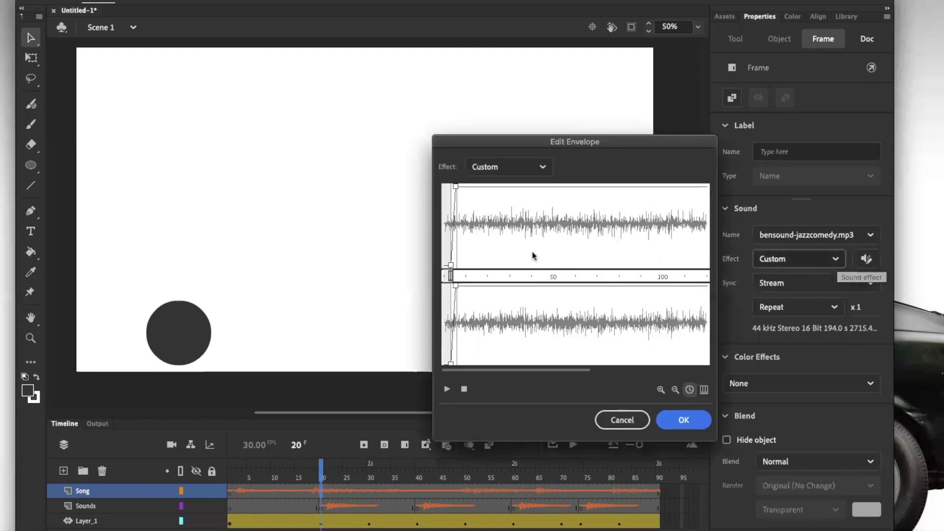
drag(455, 284, 461, 285)
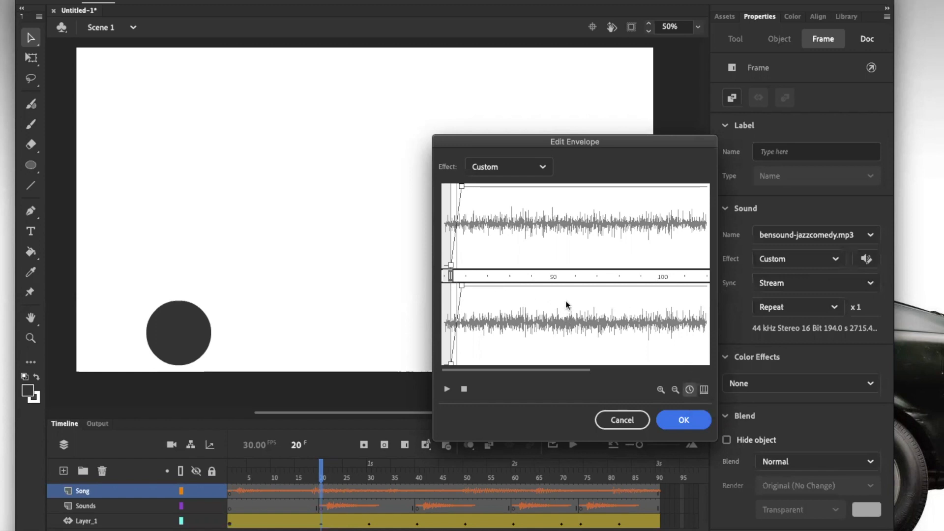
Trim the end of the jazz song in the envelope to about 42 seconds.
scroll(659, 318, down, 10)
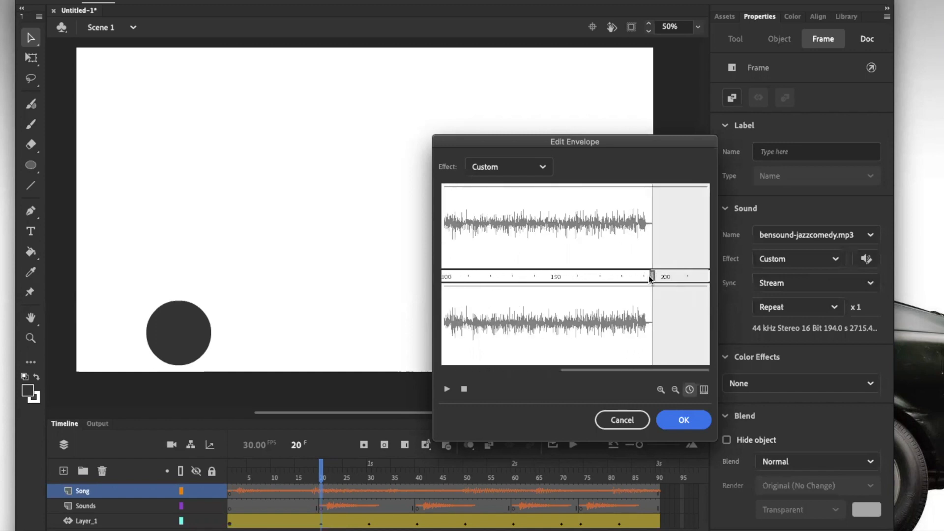
drag(619, 274, 473, 277)
scroll(502, 278, up, 6)
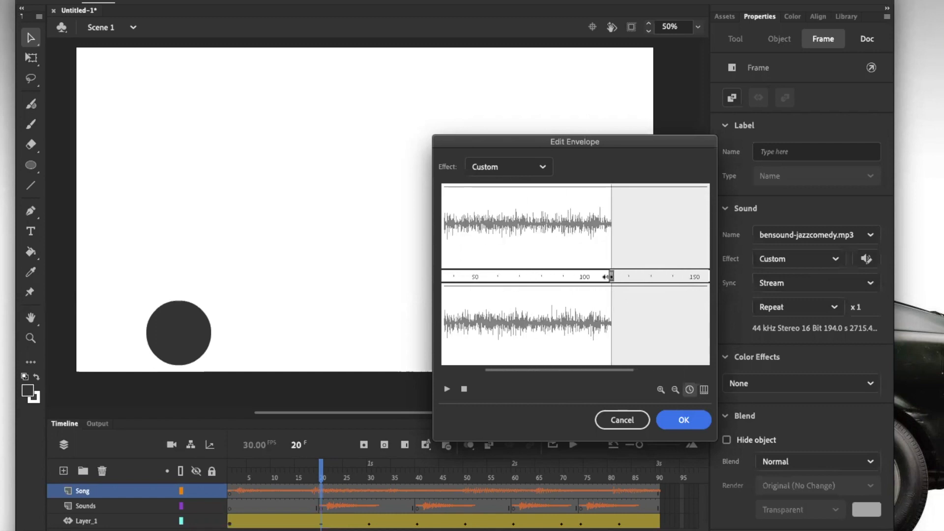
drag(577, 276, 493, 274)
scroll(496, 274, up, 3)
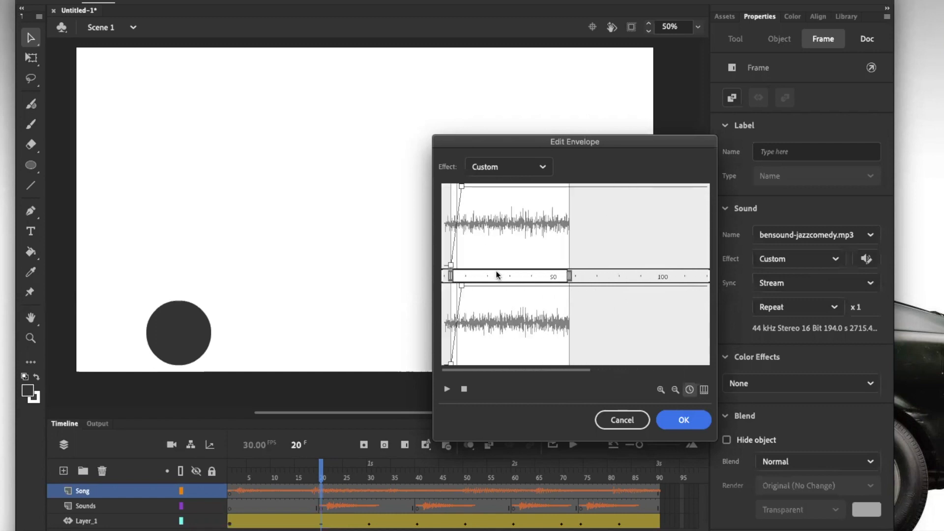
mouse_move(571, 275)
mouse_down()
mouse_move(470, 278)
mouse_move(536, 278)
mouse_up()
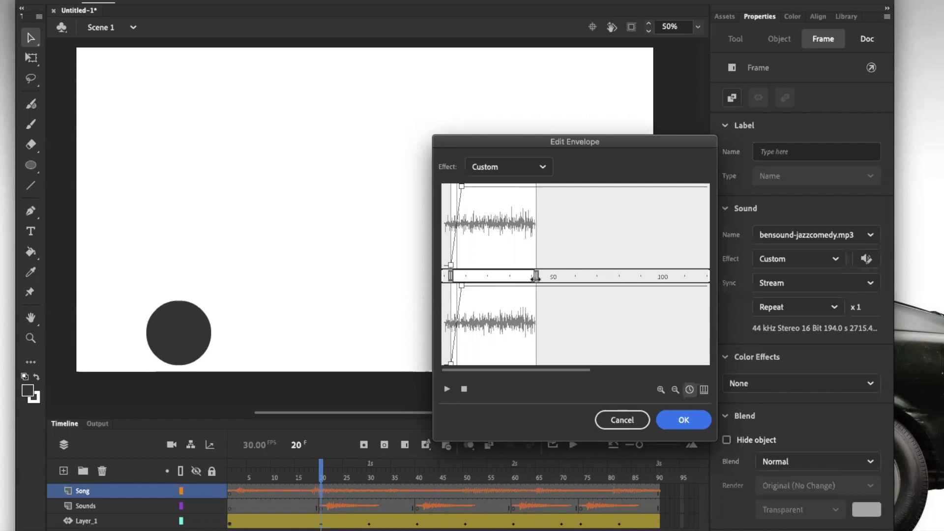
Add two envelope points near the song's end and shape a left-channel fade-out from about 33 seconds to silence at about 40 seconds.
click(516, 187)
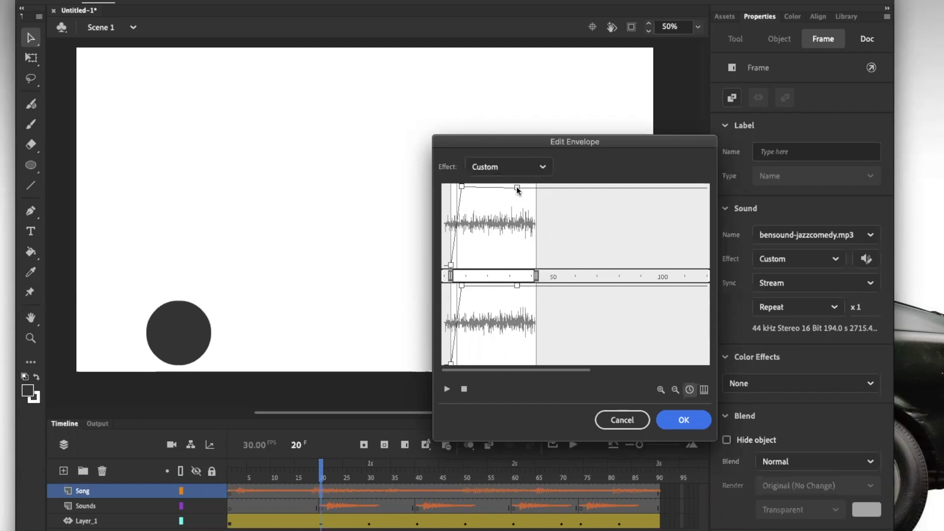
drag(517, 187, 516, 185)
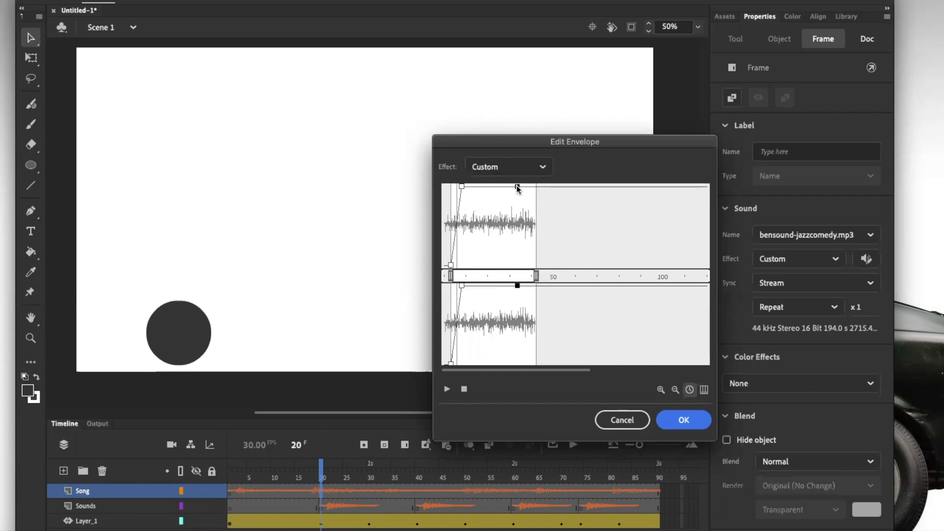
click(535, 187)
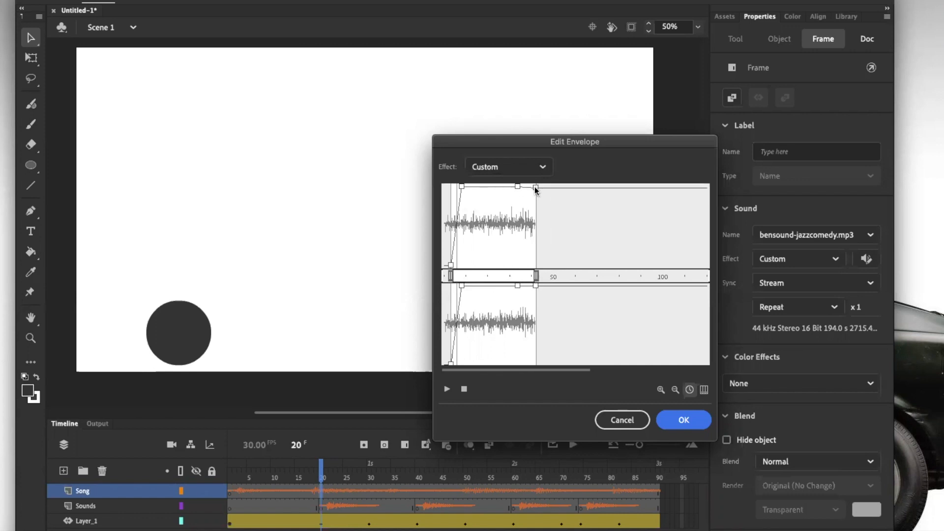
drag(535, 196, 531, 272)
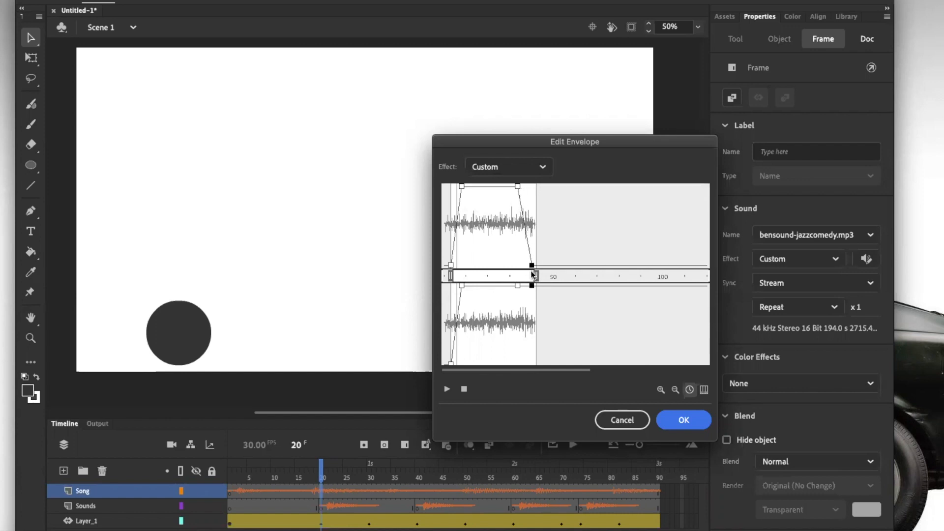
Shift the song's left-channel fade-out to run from about 39 to 42 seconds, apply it, and play the timeline from frame 1.
drag(518, 188, 528, 188)
drag(532, 265, 535, 265)
click(684, 419)
key(shift+comma)
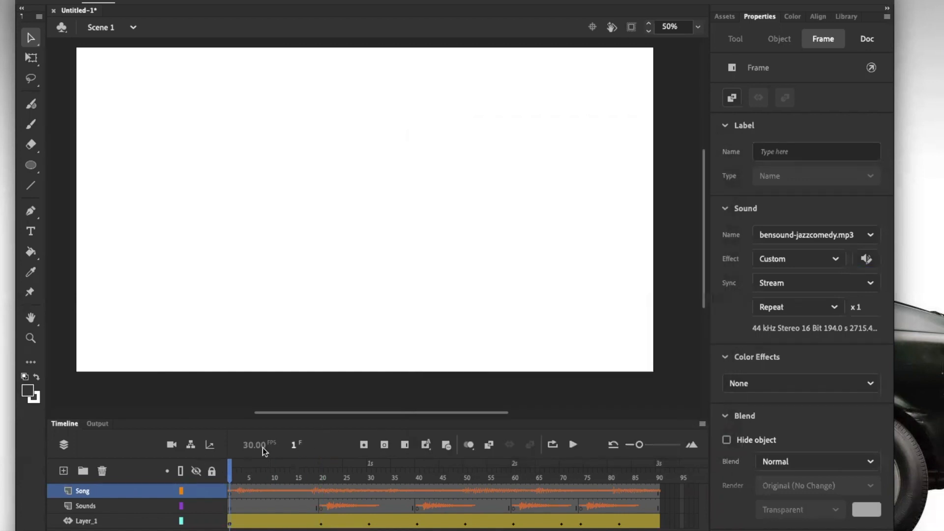
click(574, 444)
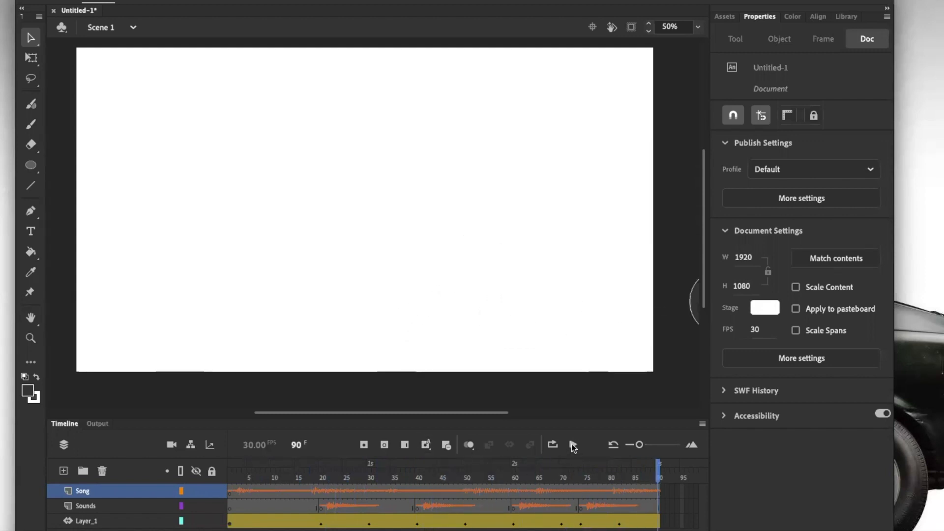
Reopen the jazz song's envelope, reshape both channels' fade-outs to reach silence at about 20 and 22 seconds, and play from frame 1.
click(379, 492)
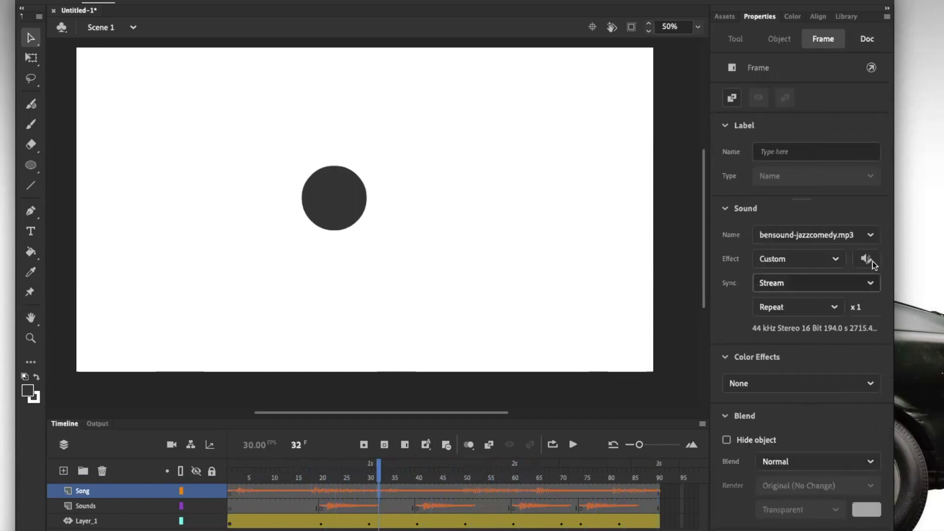
click(869, 260)
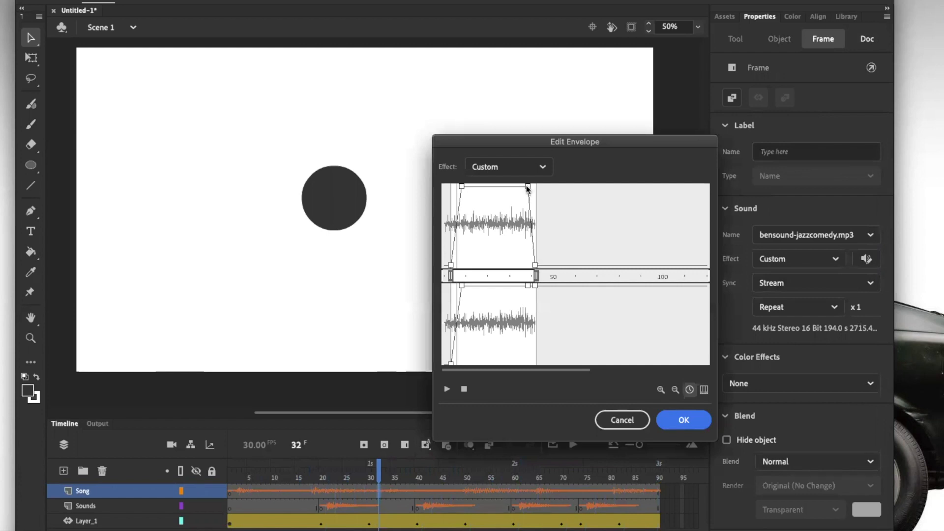
drag(525, 186, 479, 184)
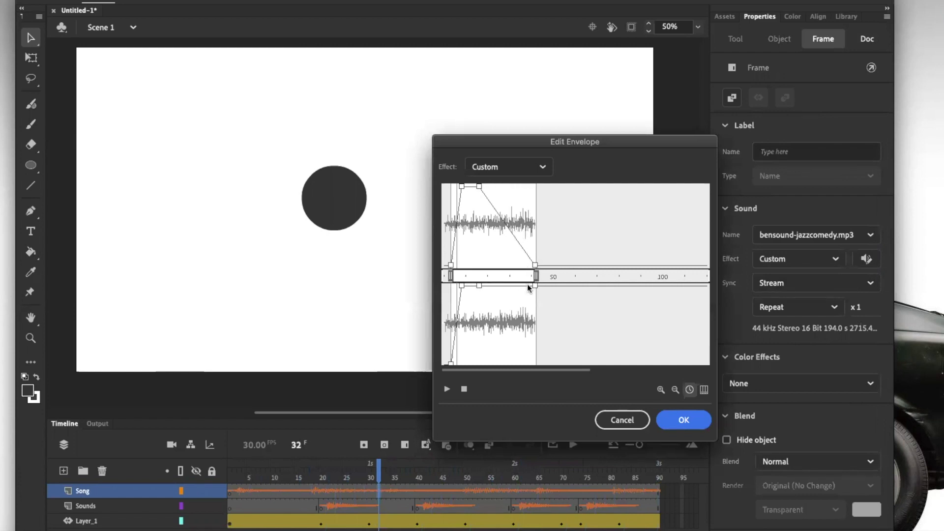
drag(530, 264, 488, 264)
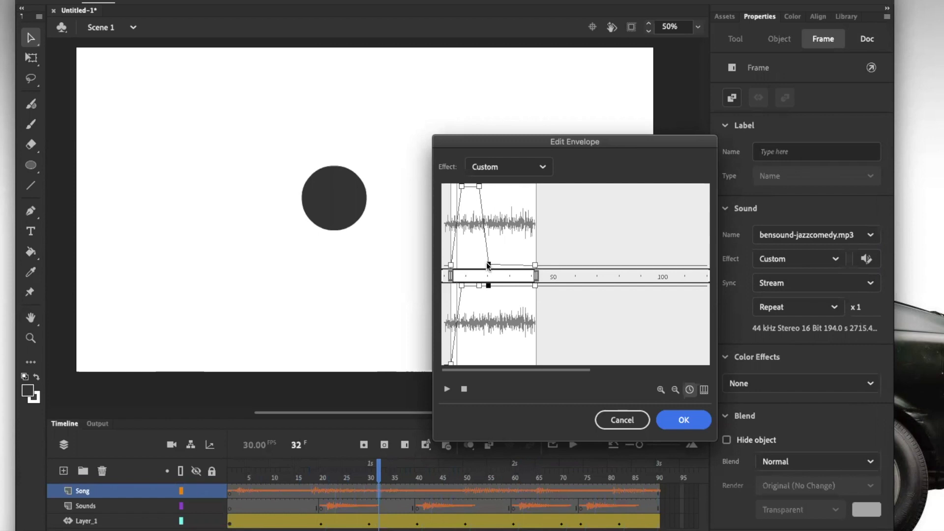
drag(532, 288, 492, 369)
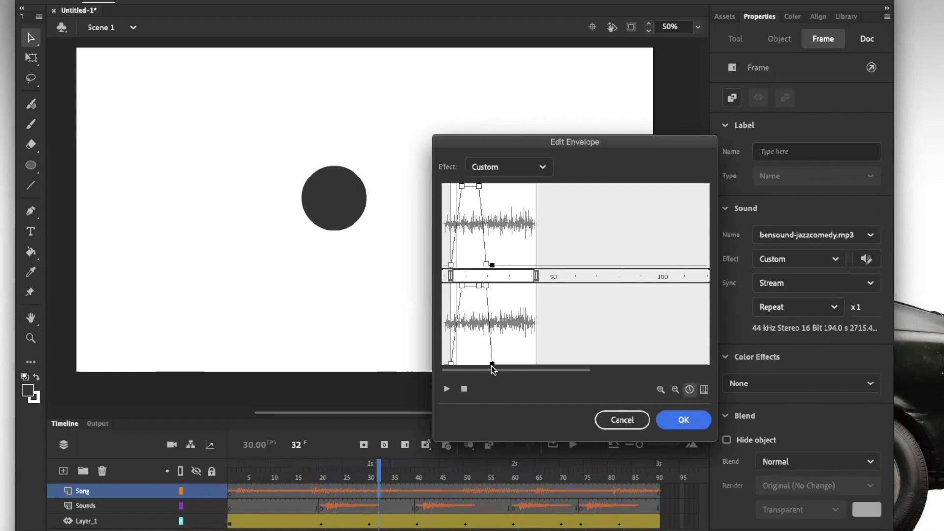
click(679, 418)
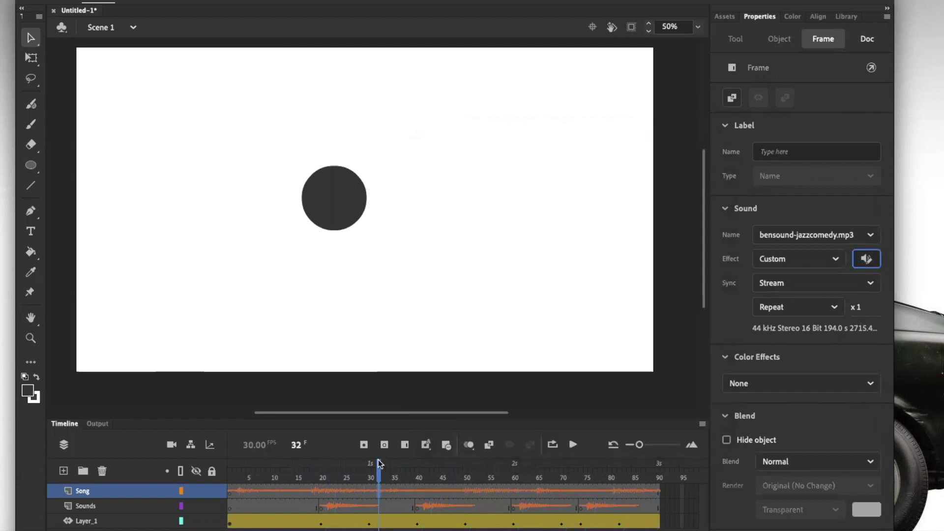
drag(378, 465, 192, 445)
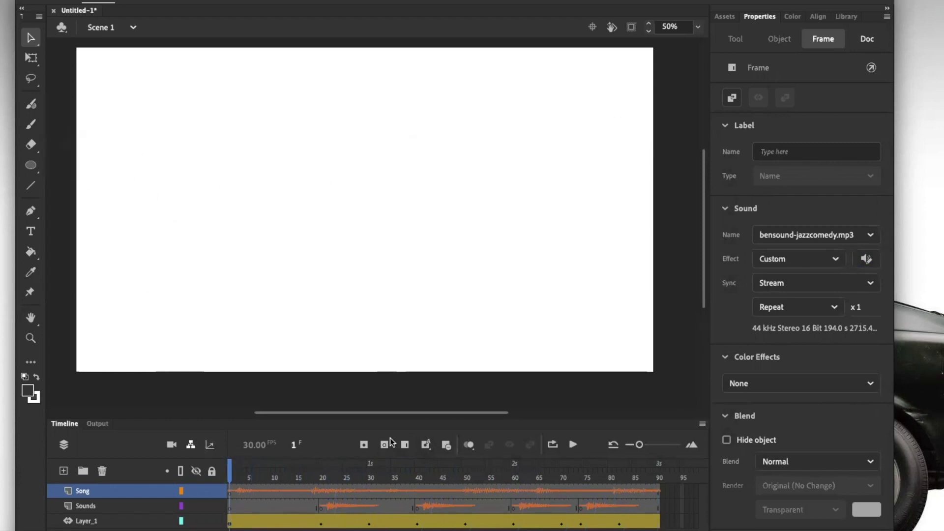
click(575, 443)
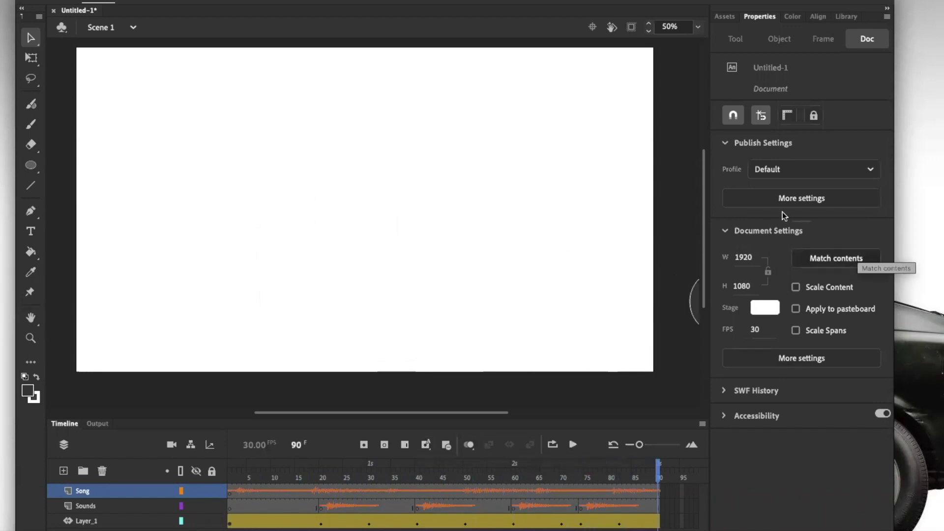
In the song's envelope, move the fade-outs earlier: left channel from about 11 to 13 seconds, right channel from about 13 to 15.5 seconds.
click(515, 490)
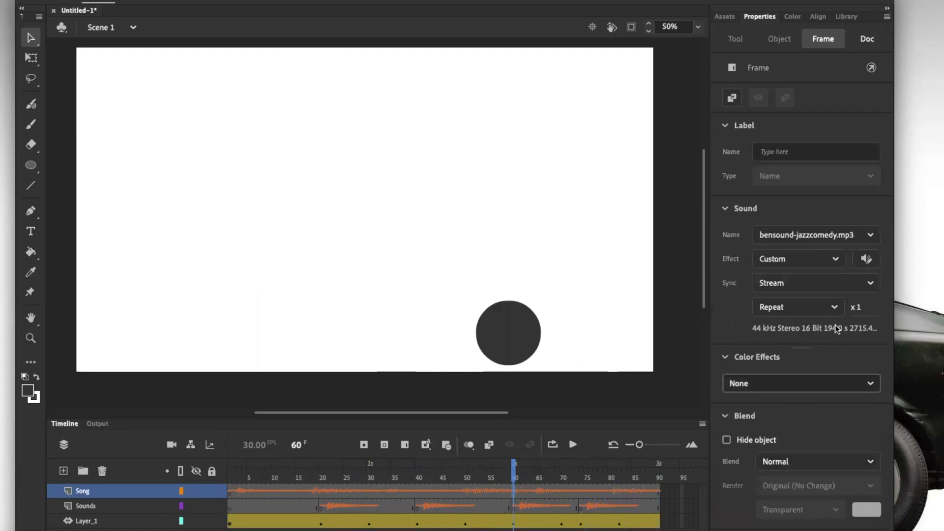
click(867, 261)
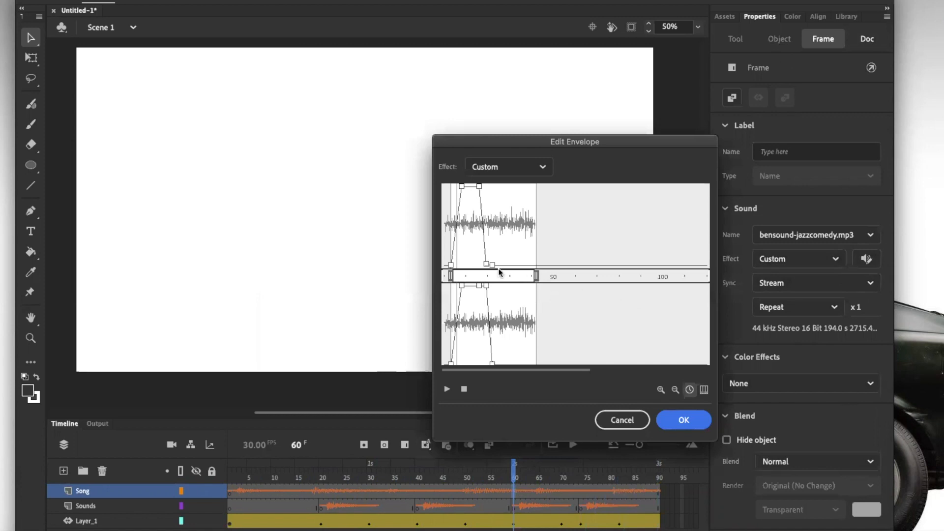
drag(481, 188, 469, 188)
drag(487, 286, 475, 286)
mouse_move(492, 364)
mouse_down()
mouse_move(477, 363)
mouse_move(487, 360)
mouse_up()
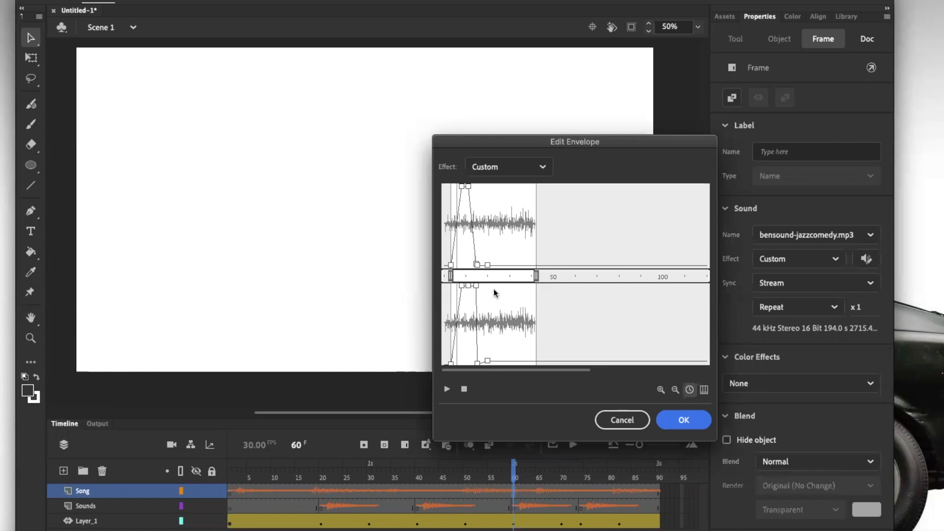
drag(476, 266, 472, 264)
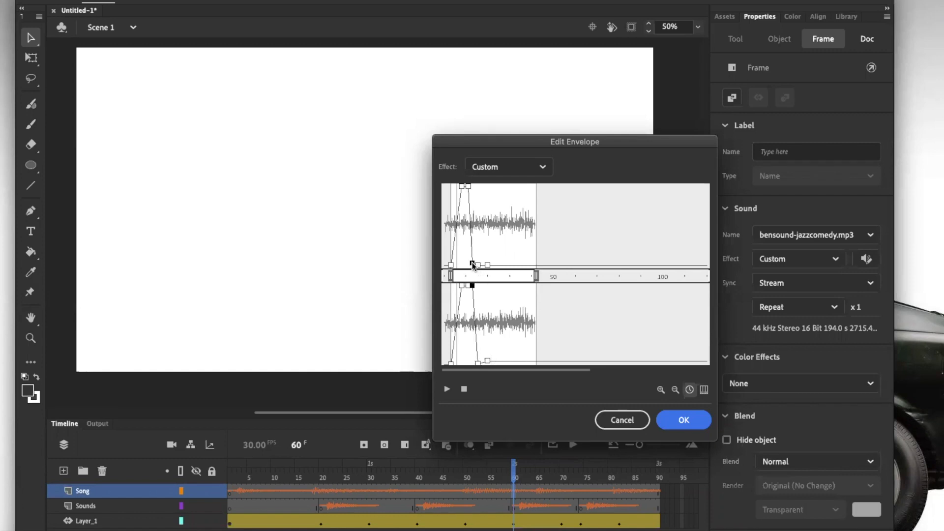
click(682, 420)
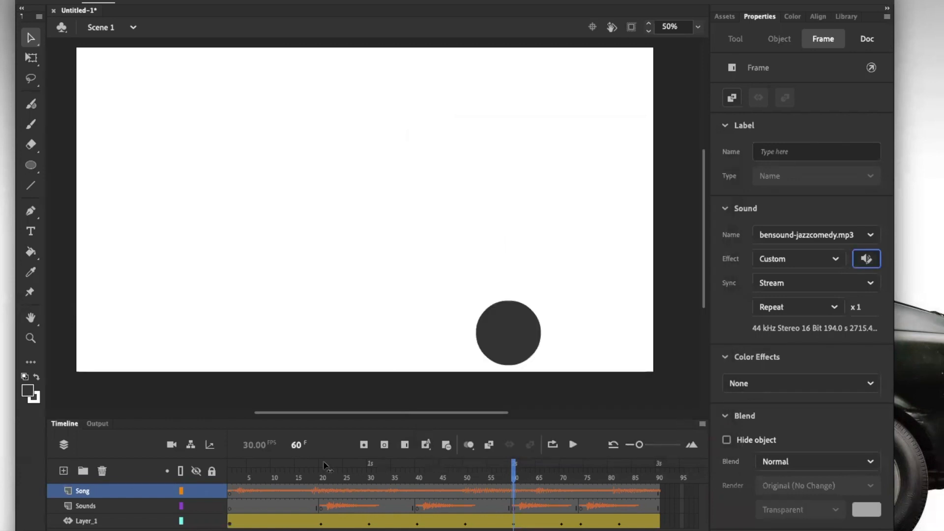
Play the timeline from frame 1 and scrub back through it to check the song's earlier fade-out.
drag(515, 473, 230, 467)
key(Return)
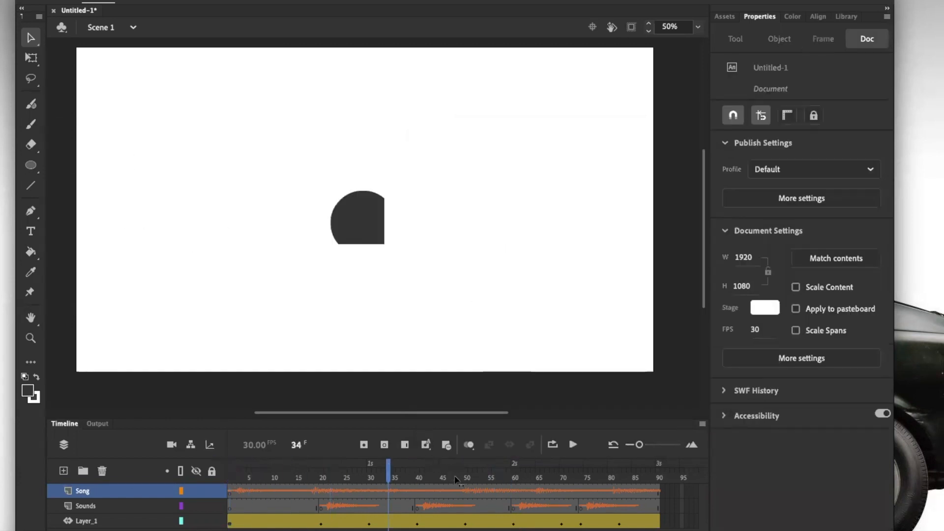
click(574, 445)
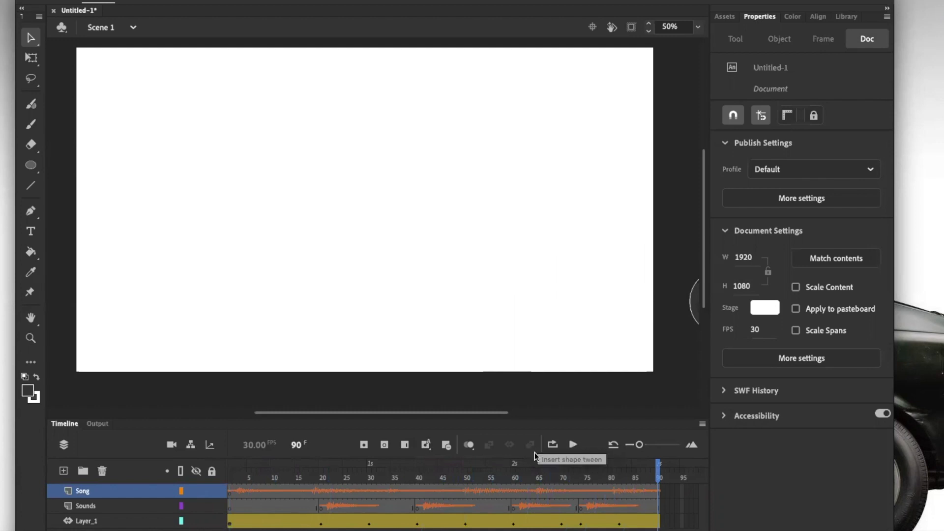
drag(562, 467, 498, 459)
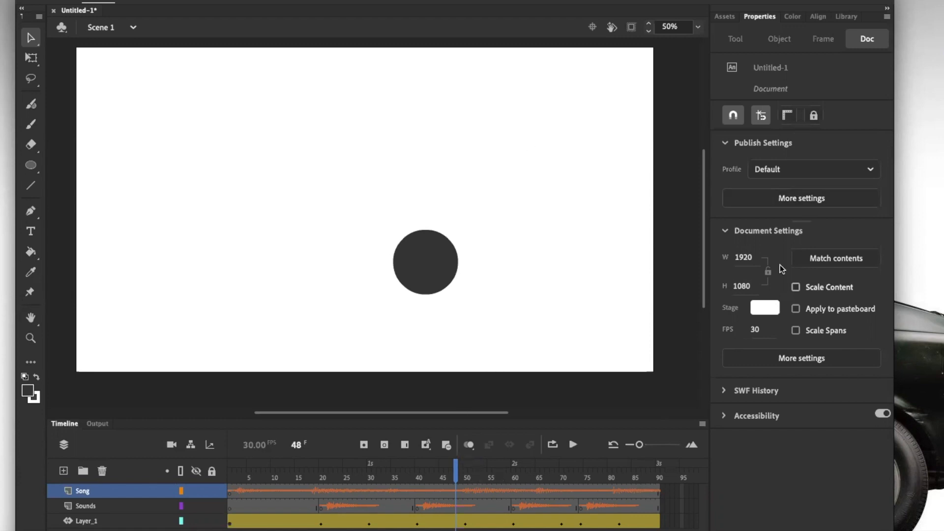
Reopen the jazz song's sound envelope and trim the end of the song back to about 30 seconds.
click(535, 491)
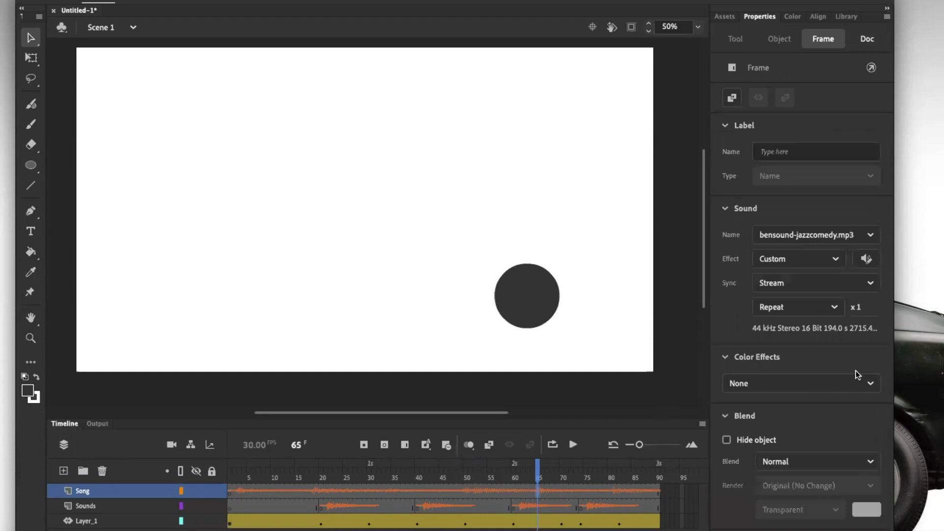
click(868, 256)
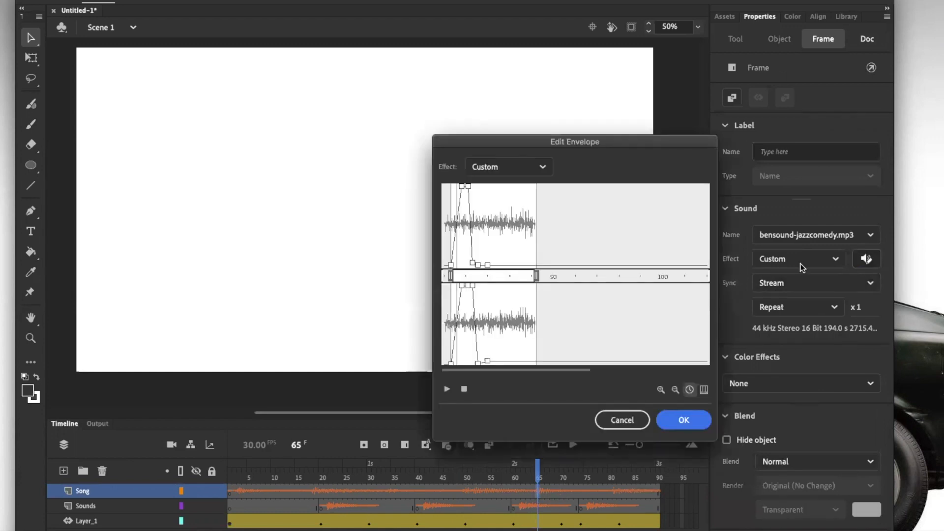
click(660, 390)
click(661, 391)
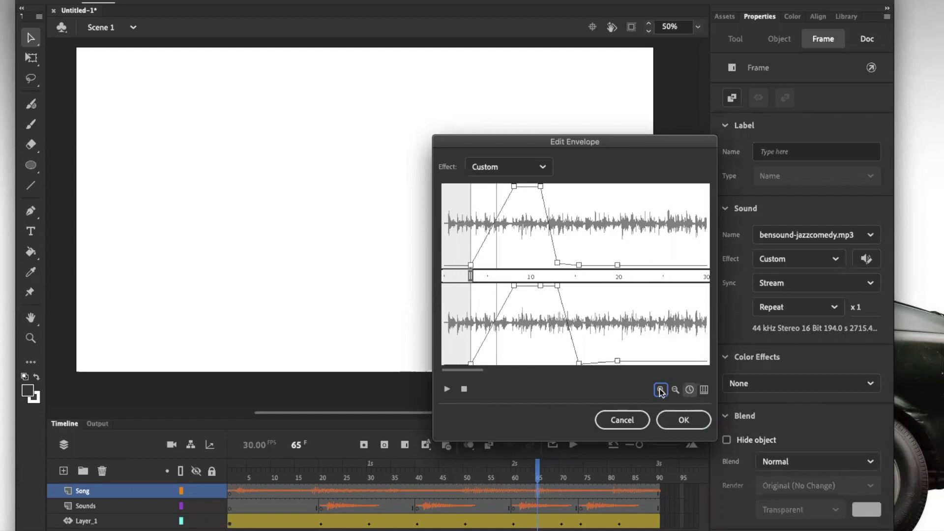
click(661, 390)
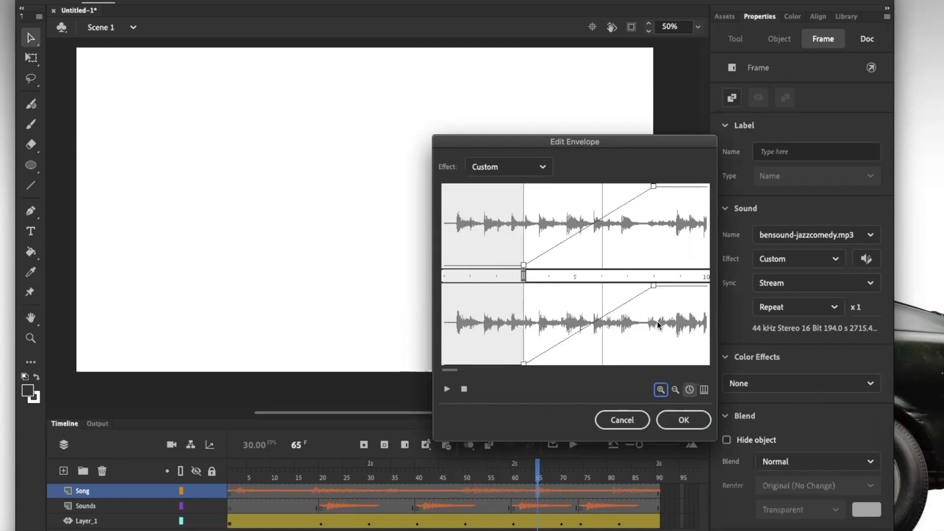
scroll(657, 320, down, 5)
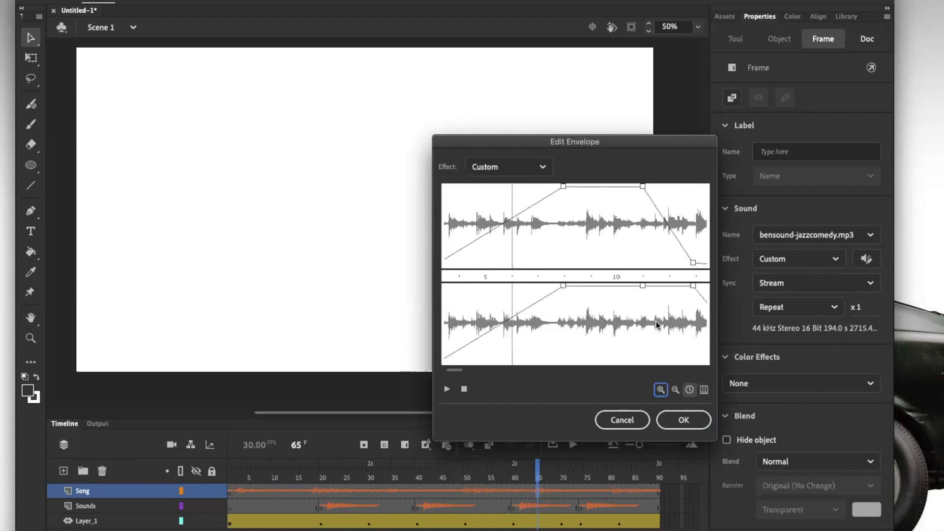
scroll(657, 295, down, 5)
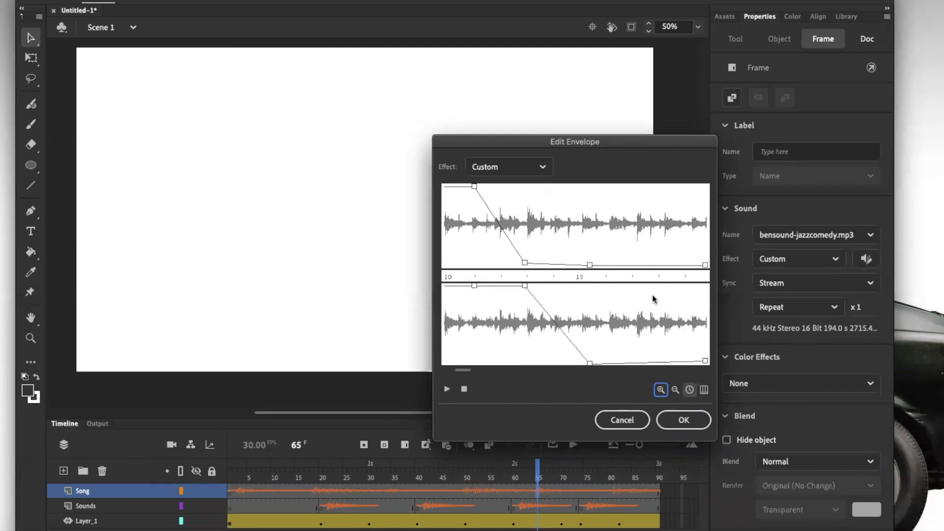
scroll(649, 298, down, 5)
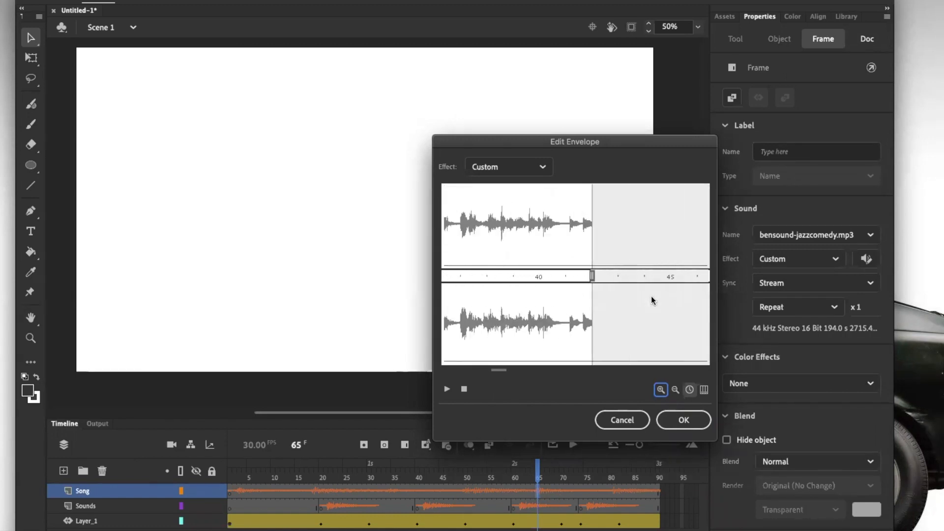
drag(597, 274, 463, 274)
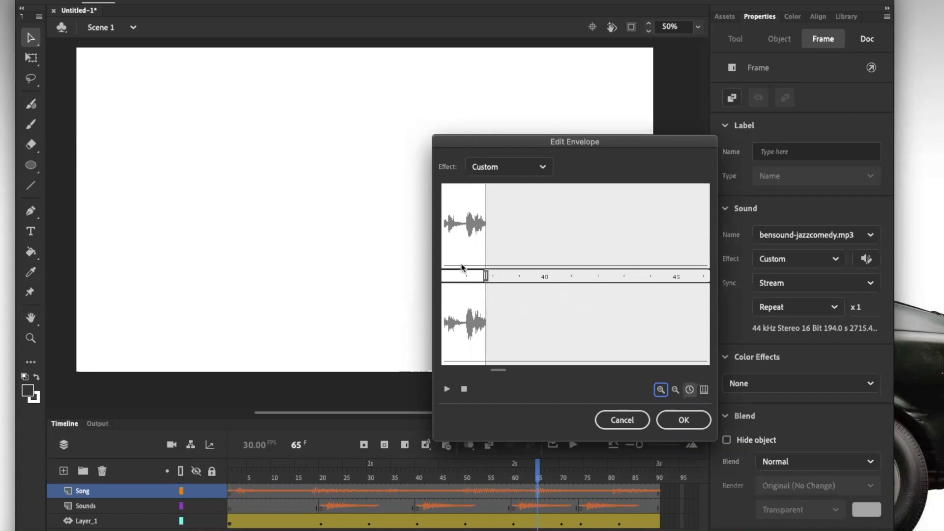
scroll(488, 269, up, 4)
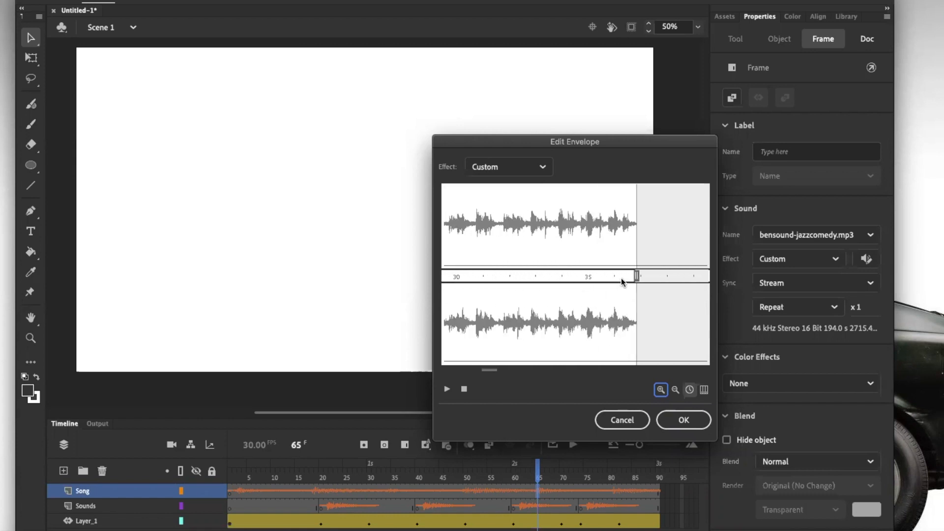
scroll(492, 274, up, 6)
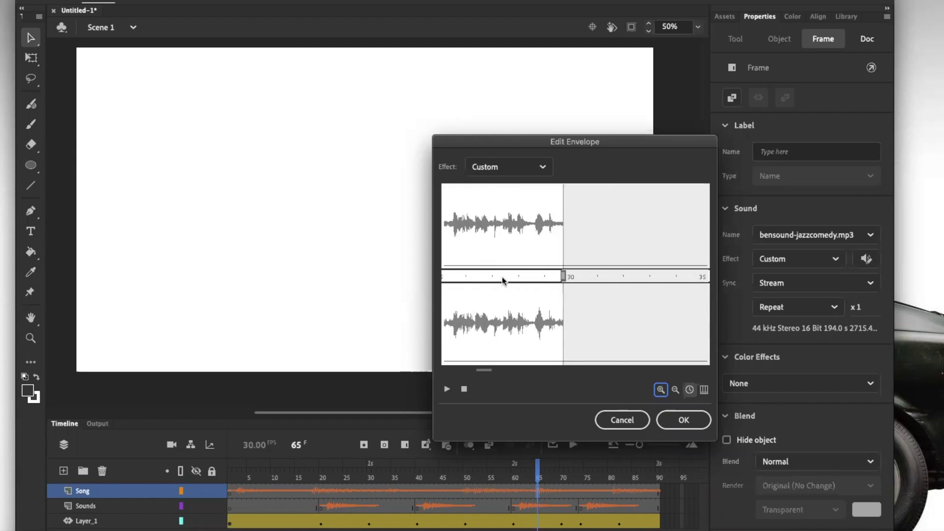
Trim the end of the song further to about 6 seconds, apply the envelope, and play the timeline from frame 1.
scroll(503, 276, down, 1)
click(675, 390)
drag(535, 276, 447, 274)
scroll(516, 279, down, 3)
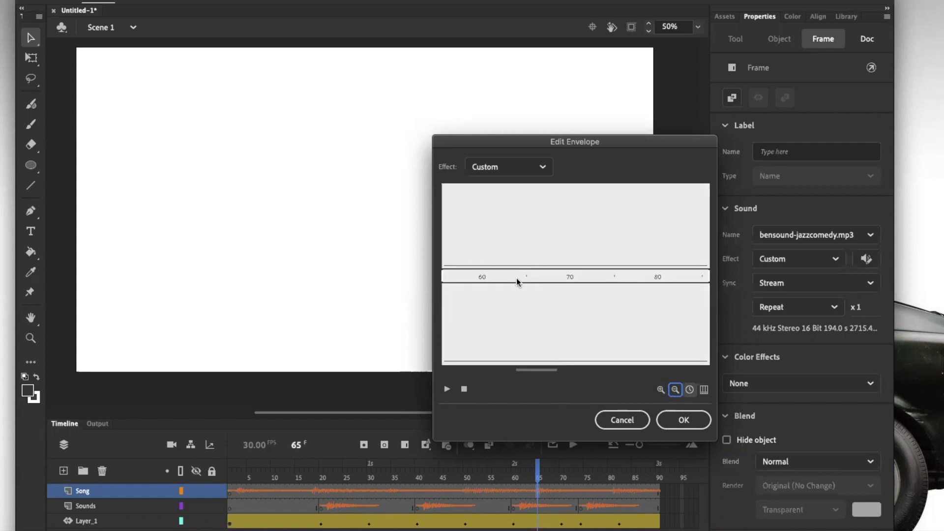
click(675, 390)
click(675, 390)
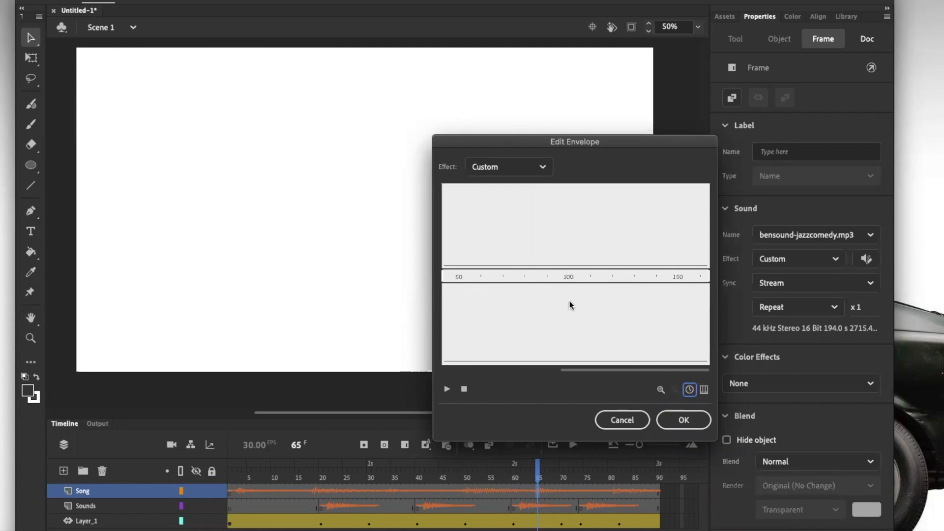
scroll(570, 304, up, 3)
drag(487, 277, 456, 274)
click(685, 420)
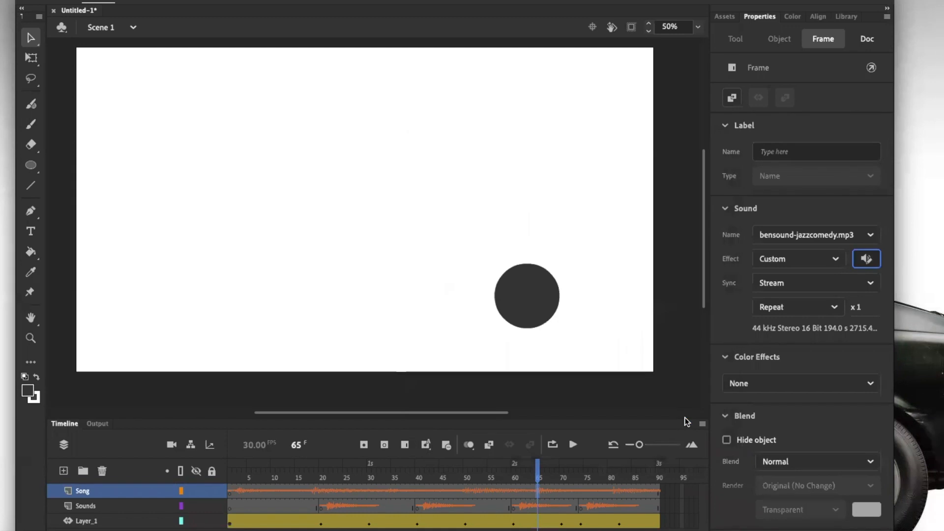
drag(535, 469, 231, 465)
click(573, 445)
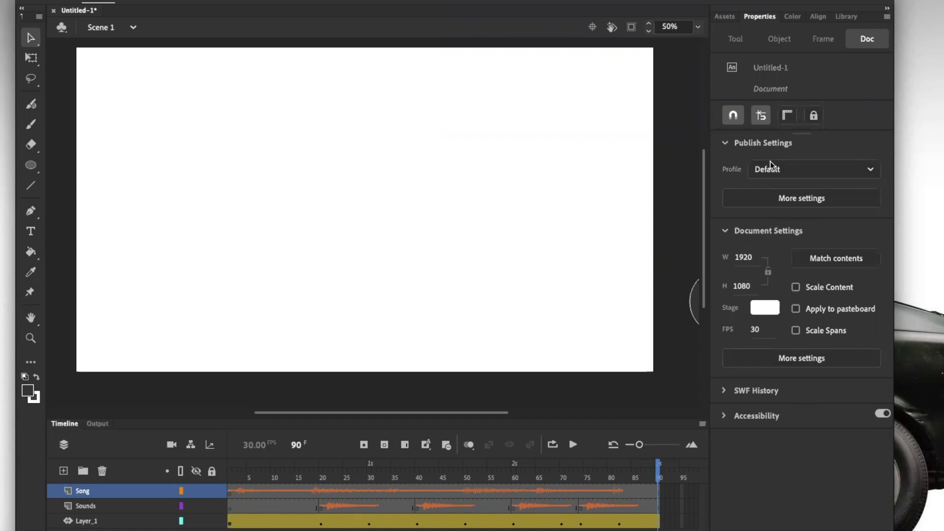
Reopen the jazz song's envelope, extend its end to about 6.4 seconds, and shorten the fade-in to finish at about 3.6 seconds.
click(597, 491)
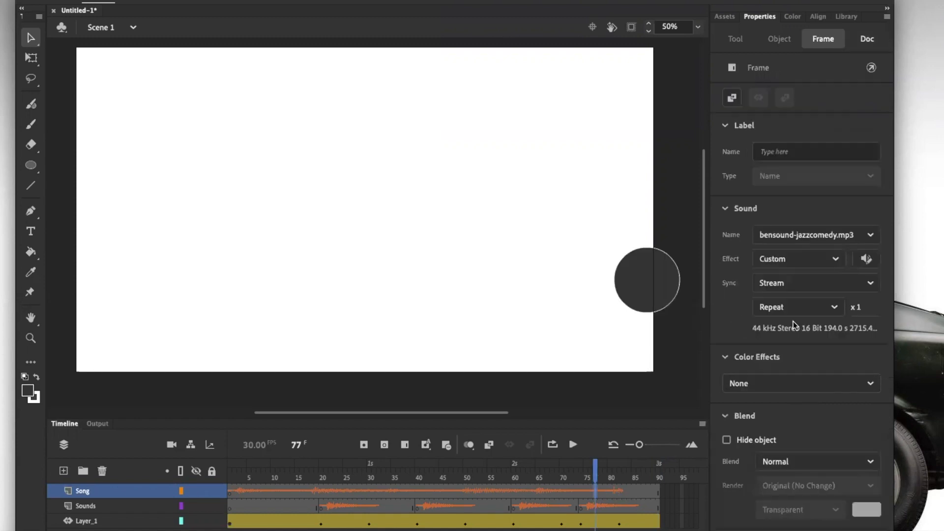
click(867, 259)
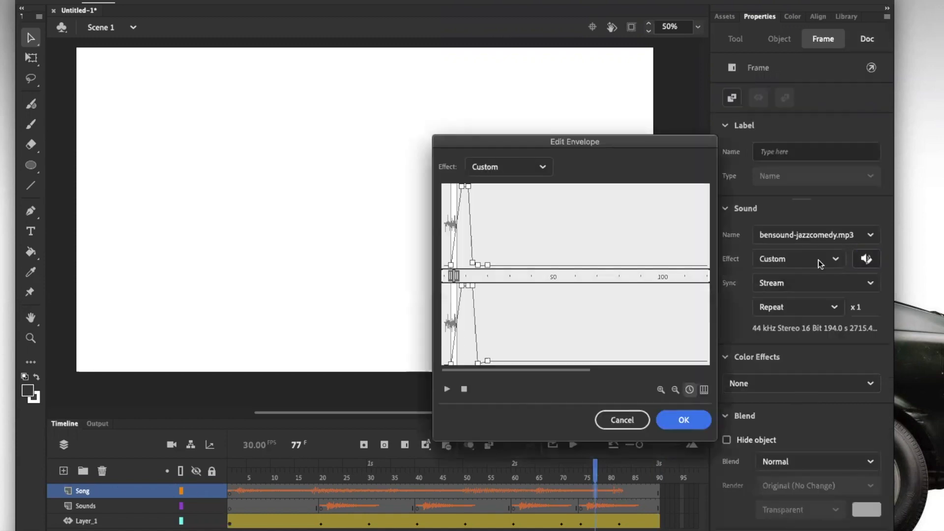
click(677, 388)
click(661, 389)
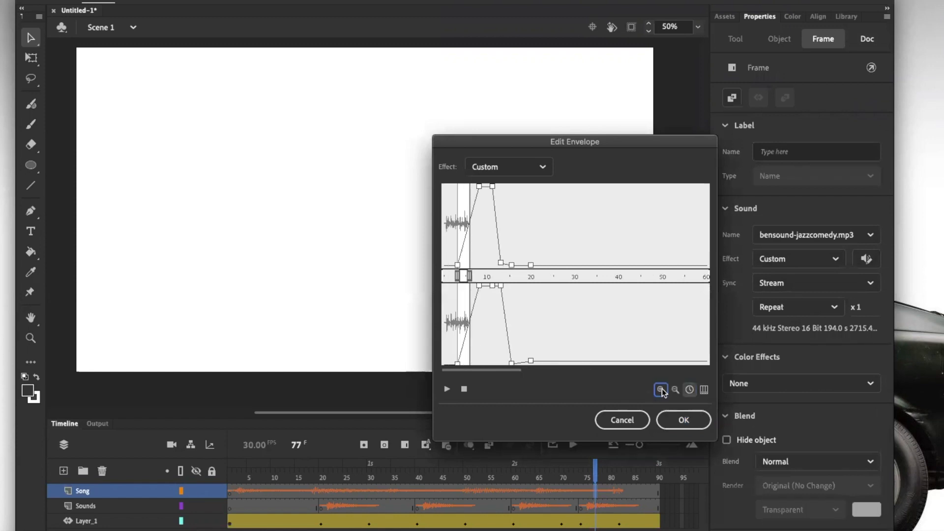
click(661, 388)
click(661, 389)
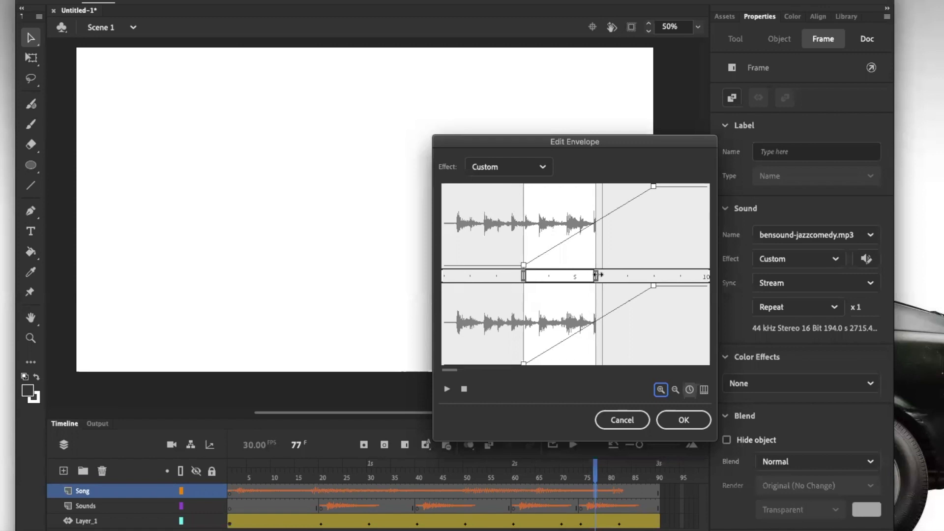
drag(599, 275, 613, 274)
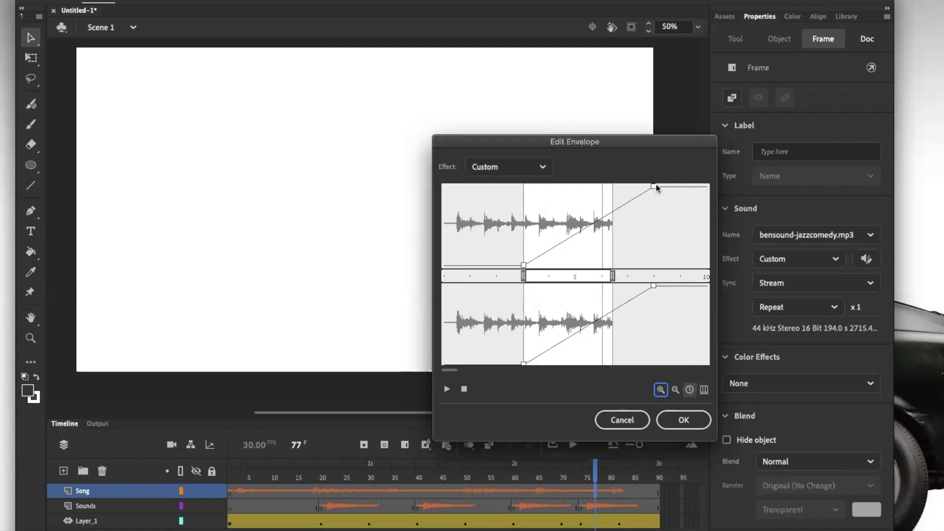
drag(653, 186, 538, 186)
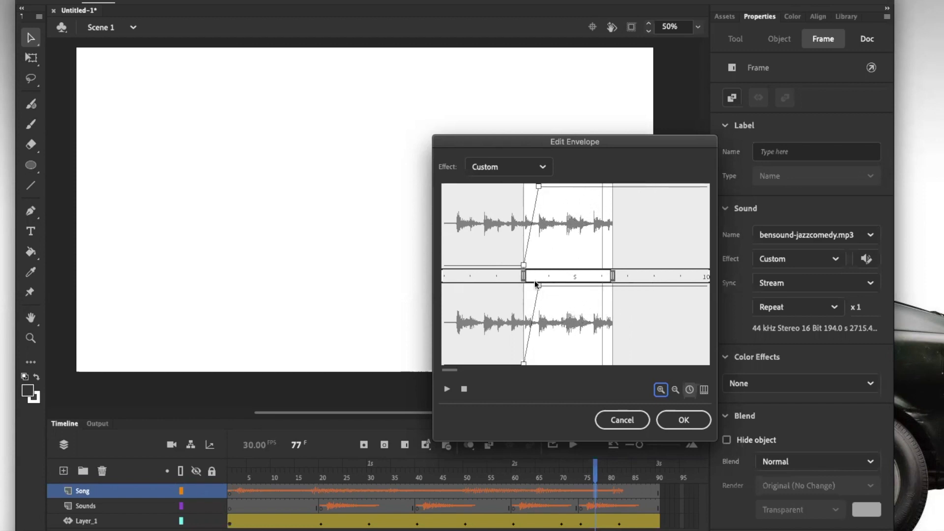
Move the song's start back to 0 seconds and apply a fade-out in both channels from about 3.5 to 4 seconds.
drag(524, 277, 441, 277)
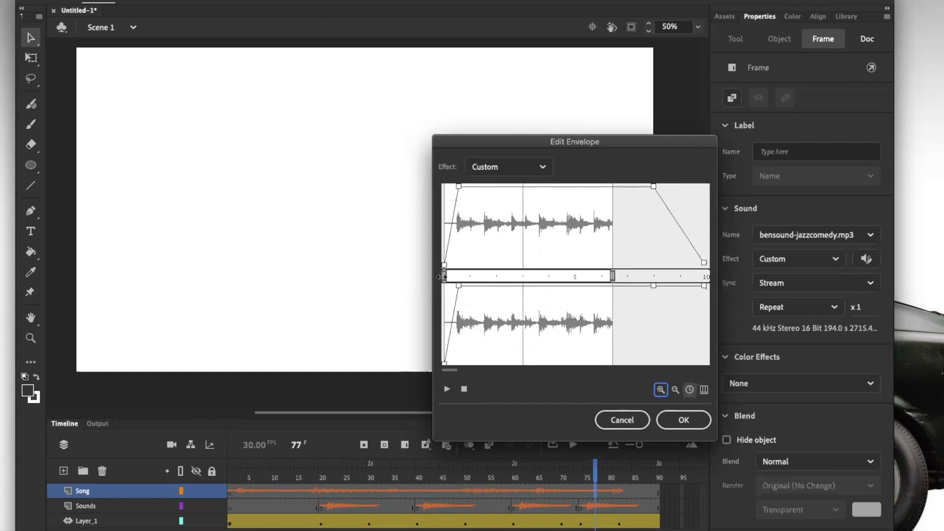
scroll(649, 306, right, 3)
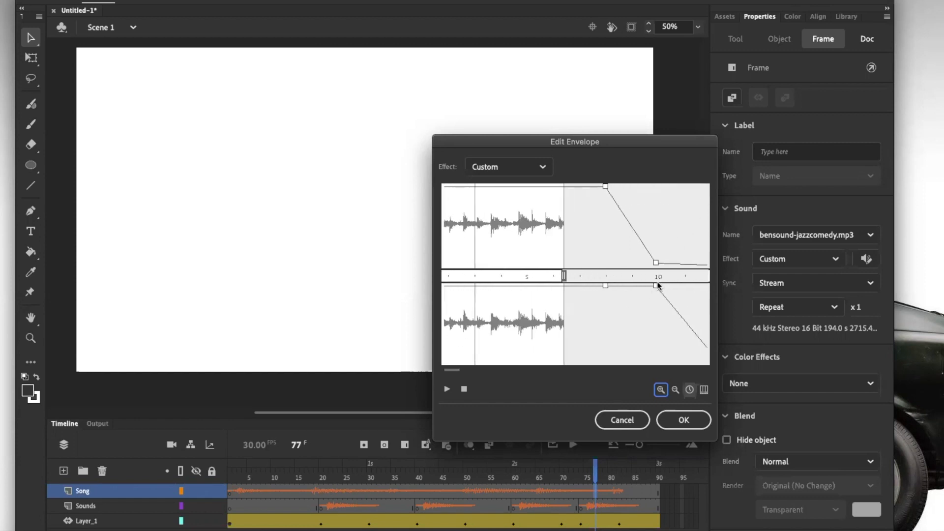
drag(656, 285, 605, 285)
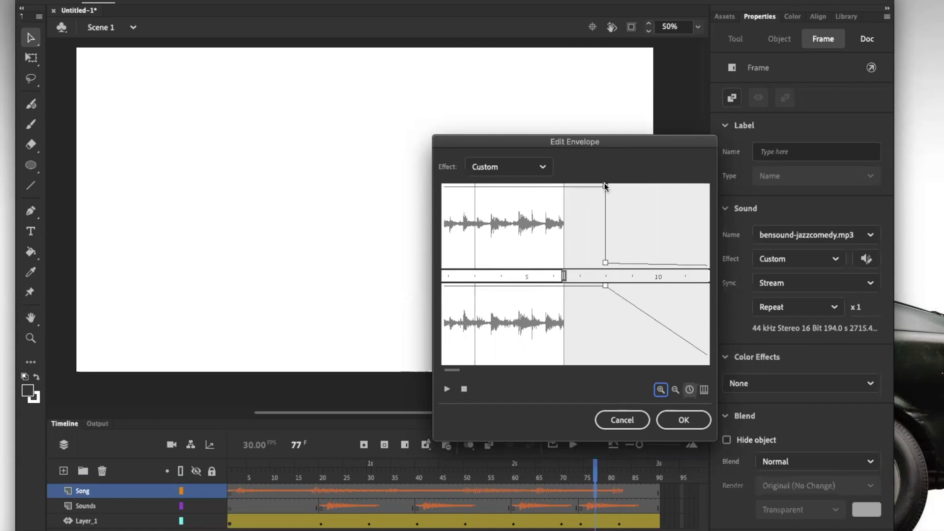
drag(606, 187, 485, 178)
drag(603, 285, 501, 365)
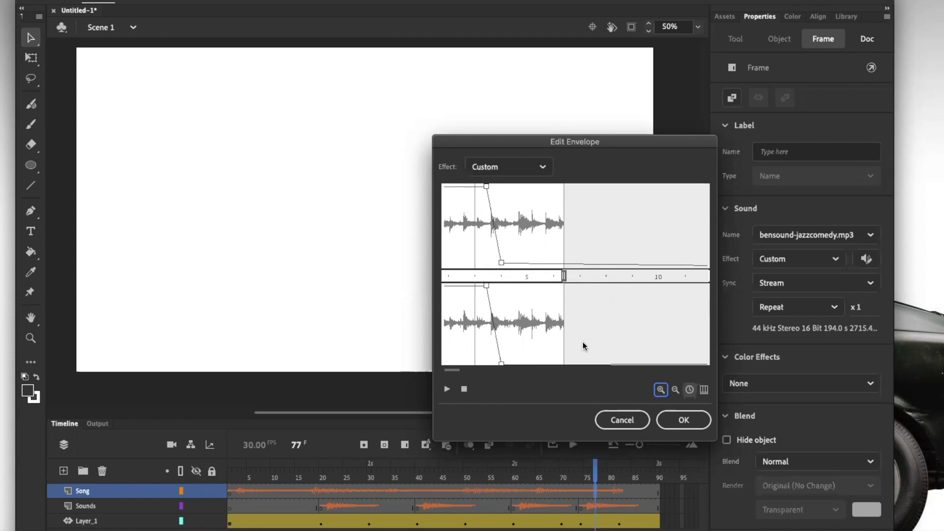
click(683, 419)
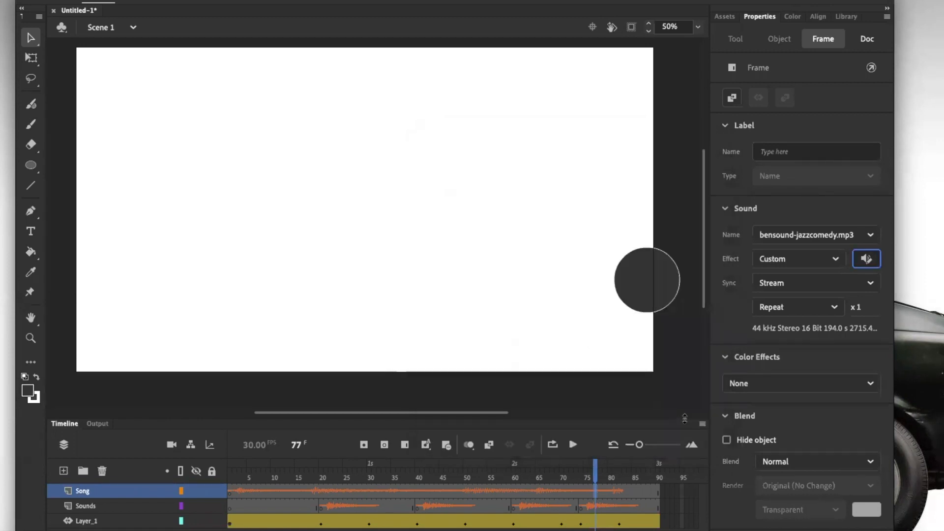
Scrub back along the timeline and play the animation to check the retimed song.
mouse_move(562, 475)
mouse_down()
mouse_move(355, 465)
mouse_move(270, 475)
mouse_move(647, 492)
mouse_move(549, 483)
mouse_up()
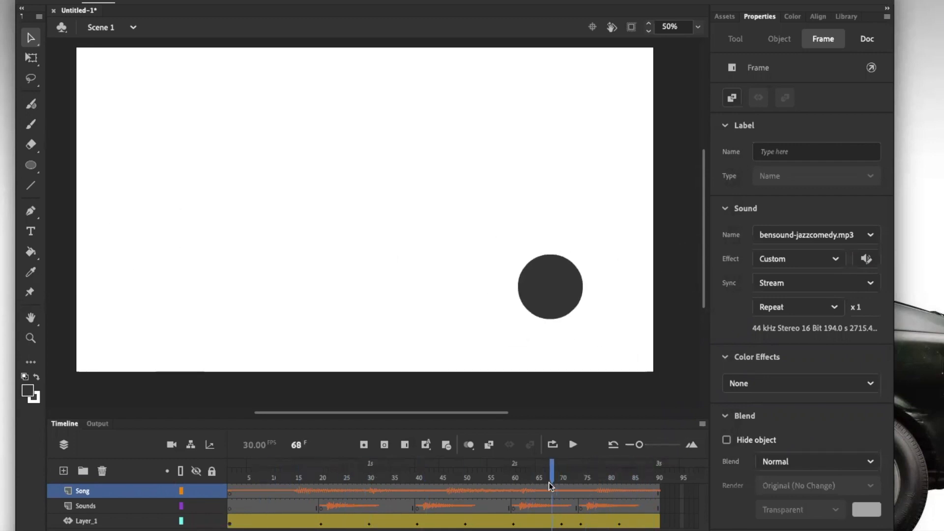
click(573, 444)
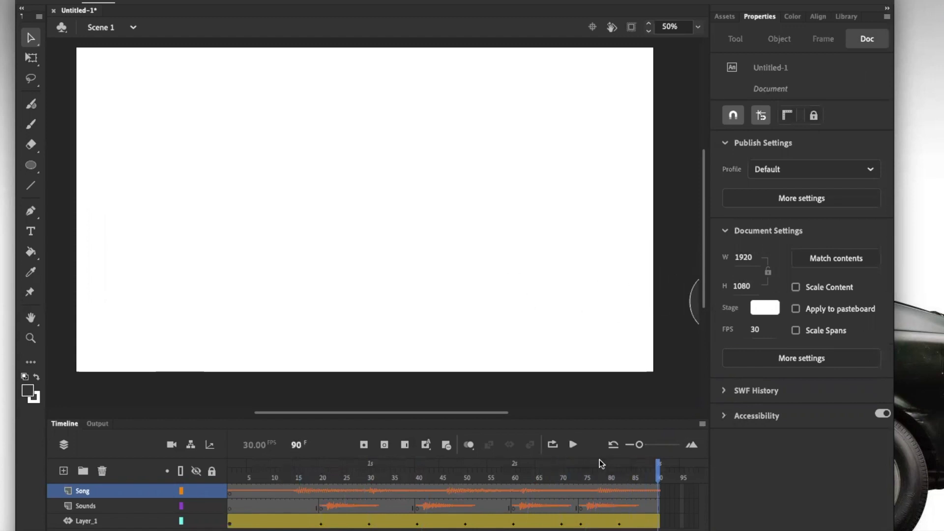
Trim the song to run from about 1.75 to 5.2 seconds and fade both channels out from about 4.5 to 4.7 seconds.
click(595, 489)
click(866, 260)
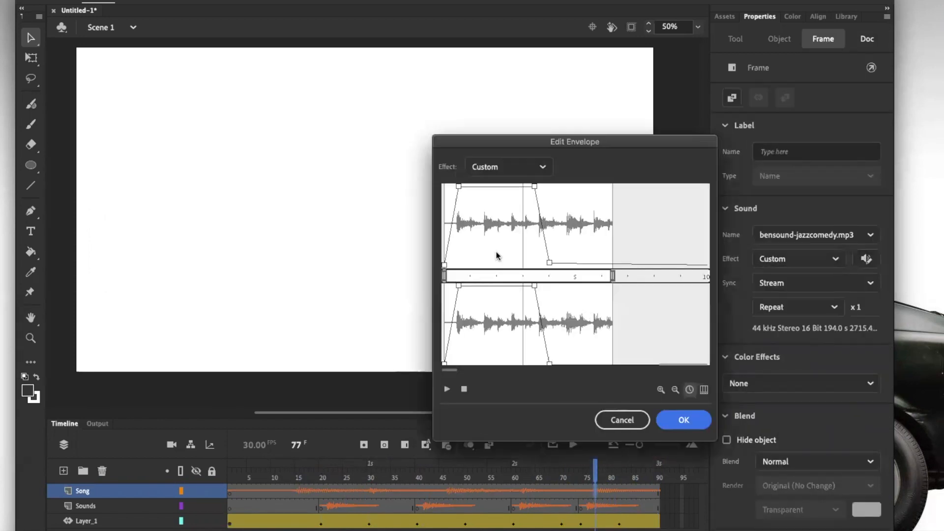
drag(448, 273, 492, 276)
drag(579, 186, 561, 186)
drag(612, 276, 583, 277)
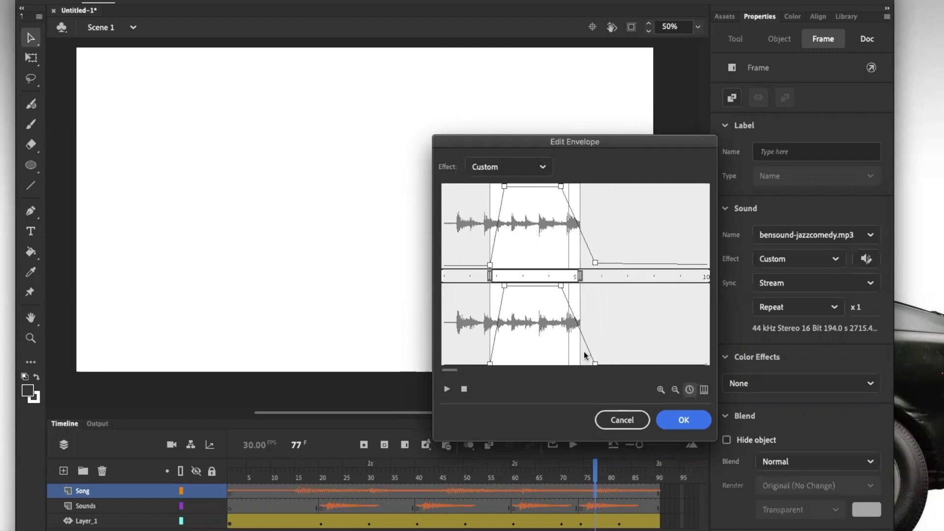
drag(594, 365, 567, 364)
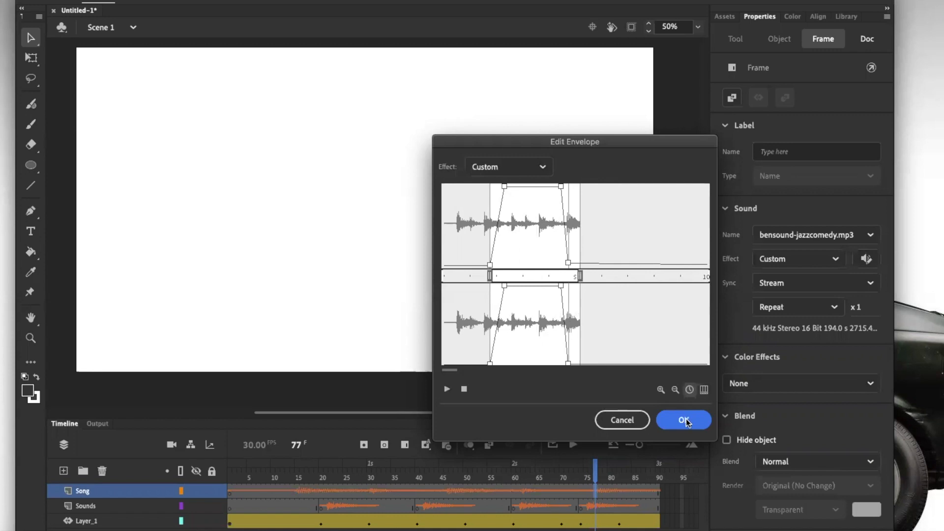
click(685, 420)
Play the timeline from frame 1 to check the trimmed song, scrub back through it, and return to frame 1.
drag(594, 476, 228, 465)
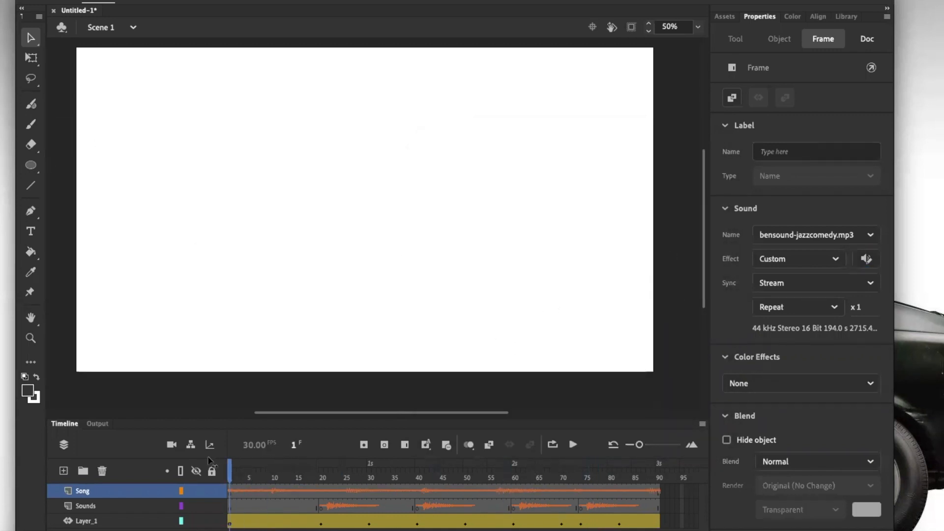
click(573, 445)
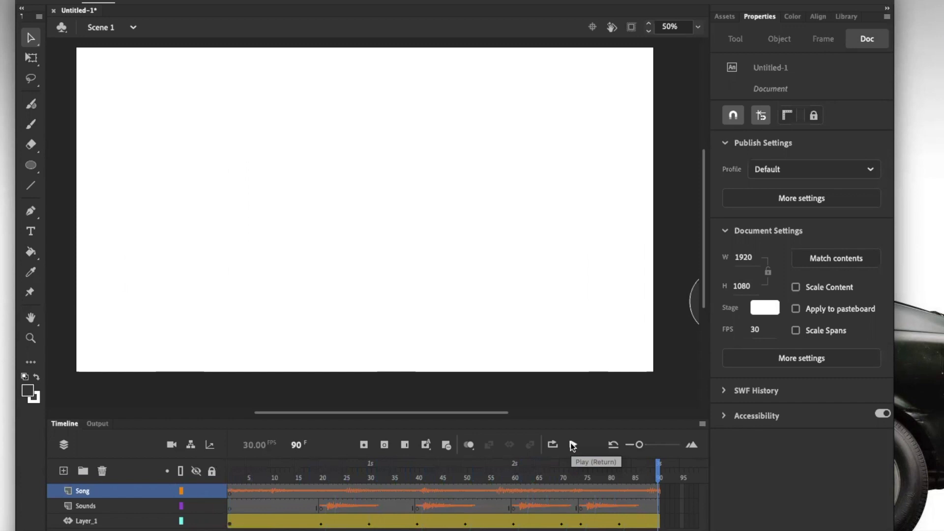
scroll(639, 463, right, 3)
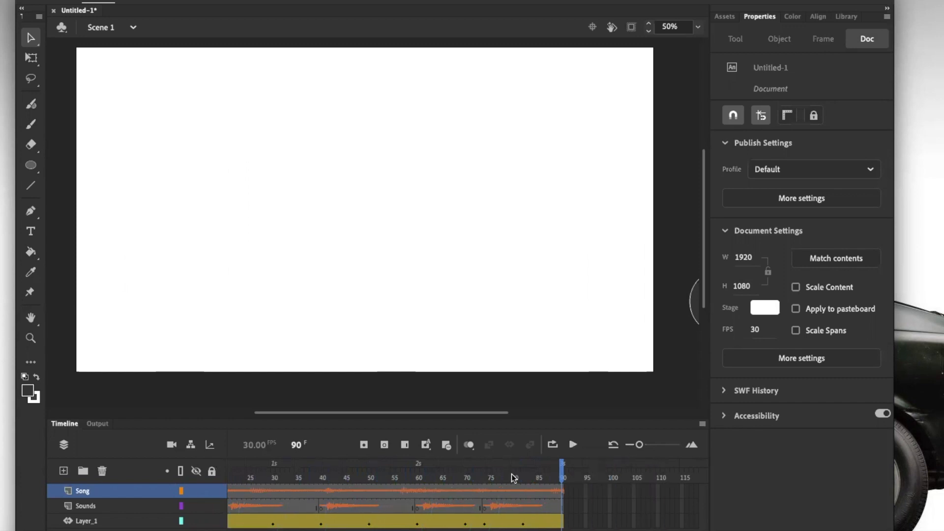
drag(559, 470, 292, 465)
key(shift+comma)
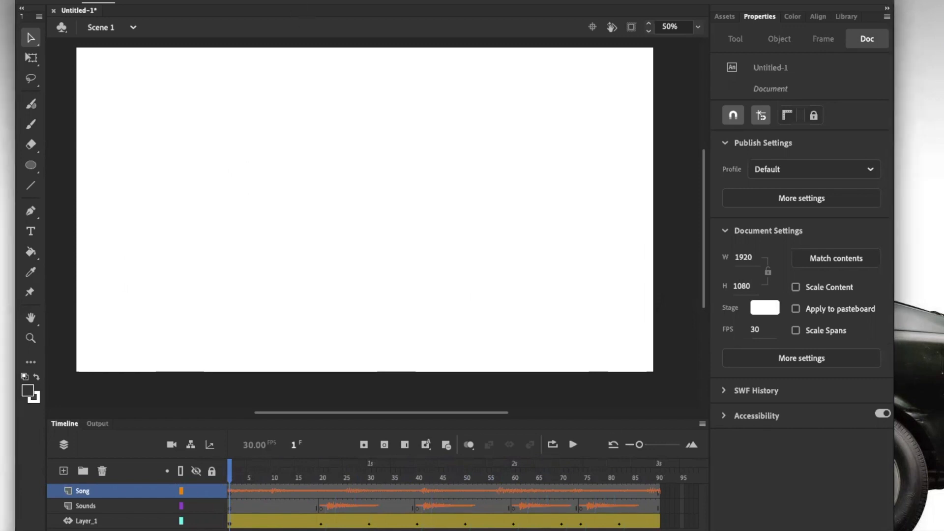
Run a movie test to check the bouncing ball together with its sound effects and song.
click(251, 0)
mouse_move(305, 0)
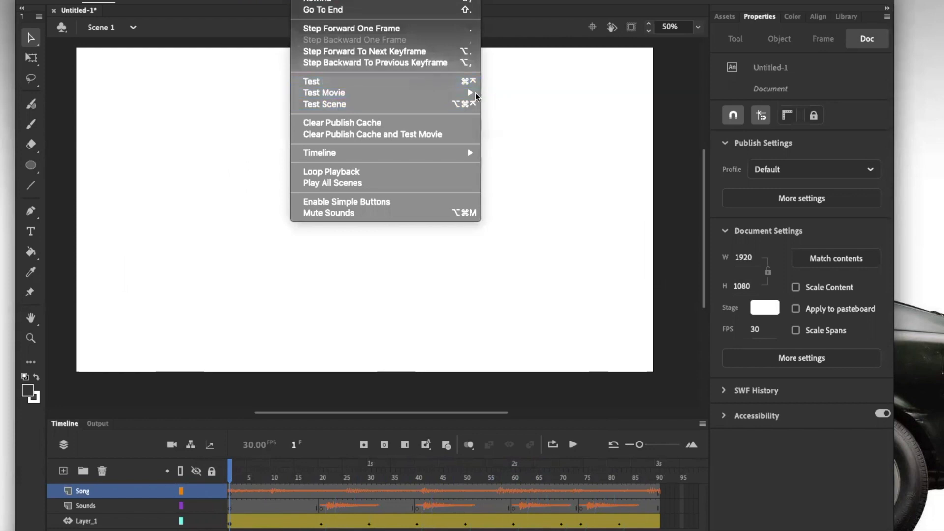
click(495, 94)
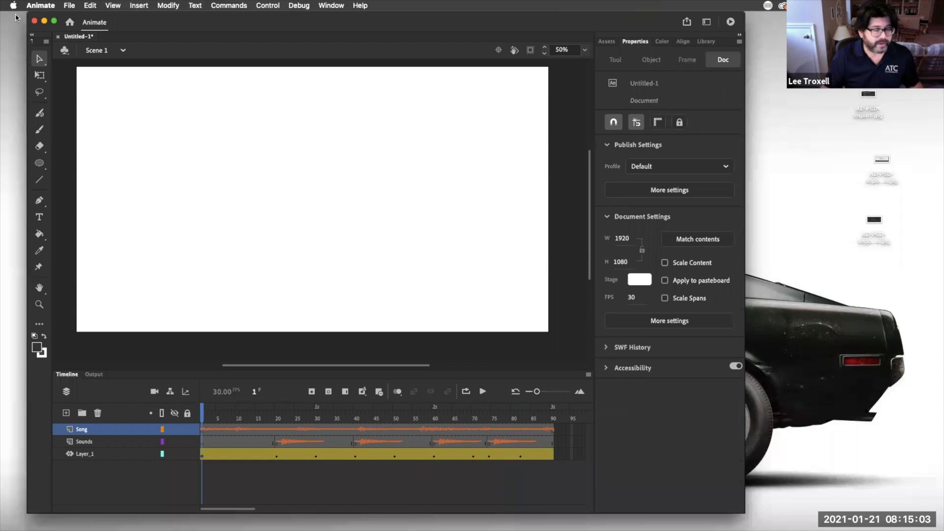
click(18, 17)
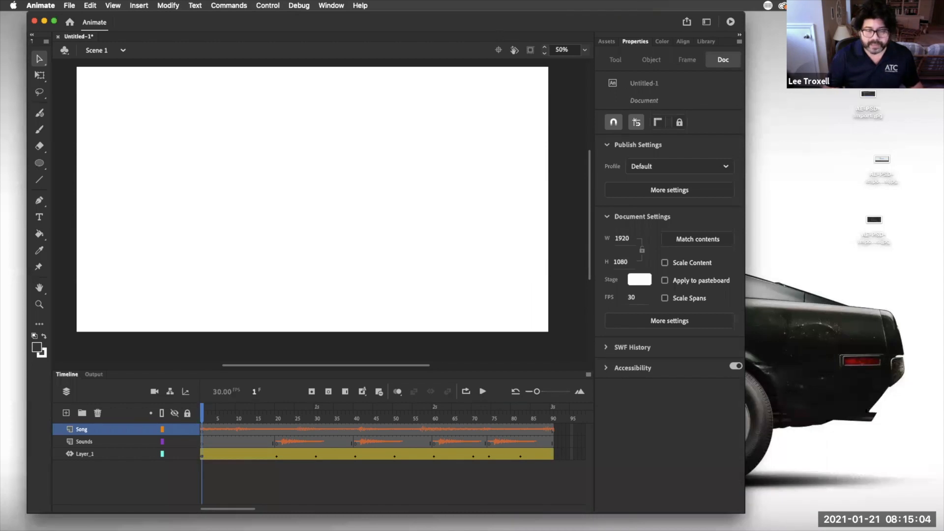